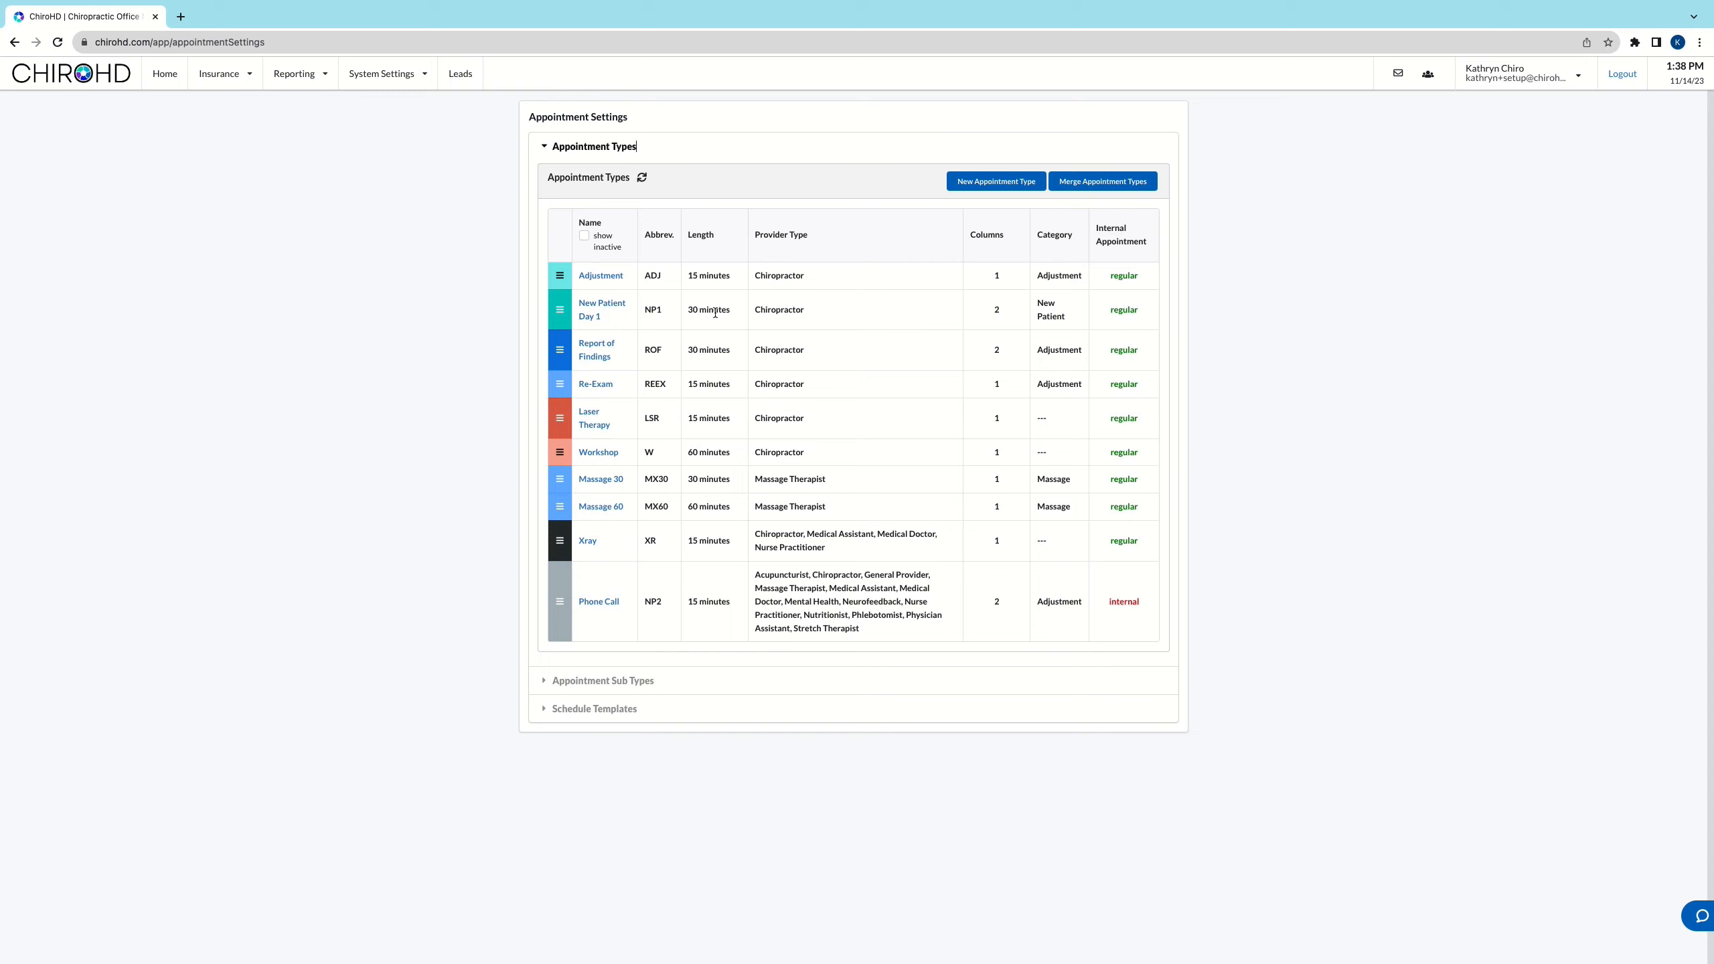
Step: Compare the Adjustment appointment type's length with the time slots on the provider's home calendar
left_click_drag(687, 275, 735, 275)
key("ctrl+Right")
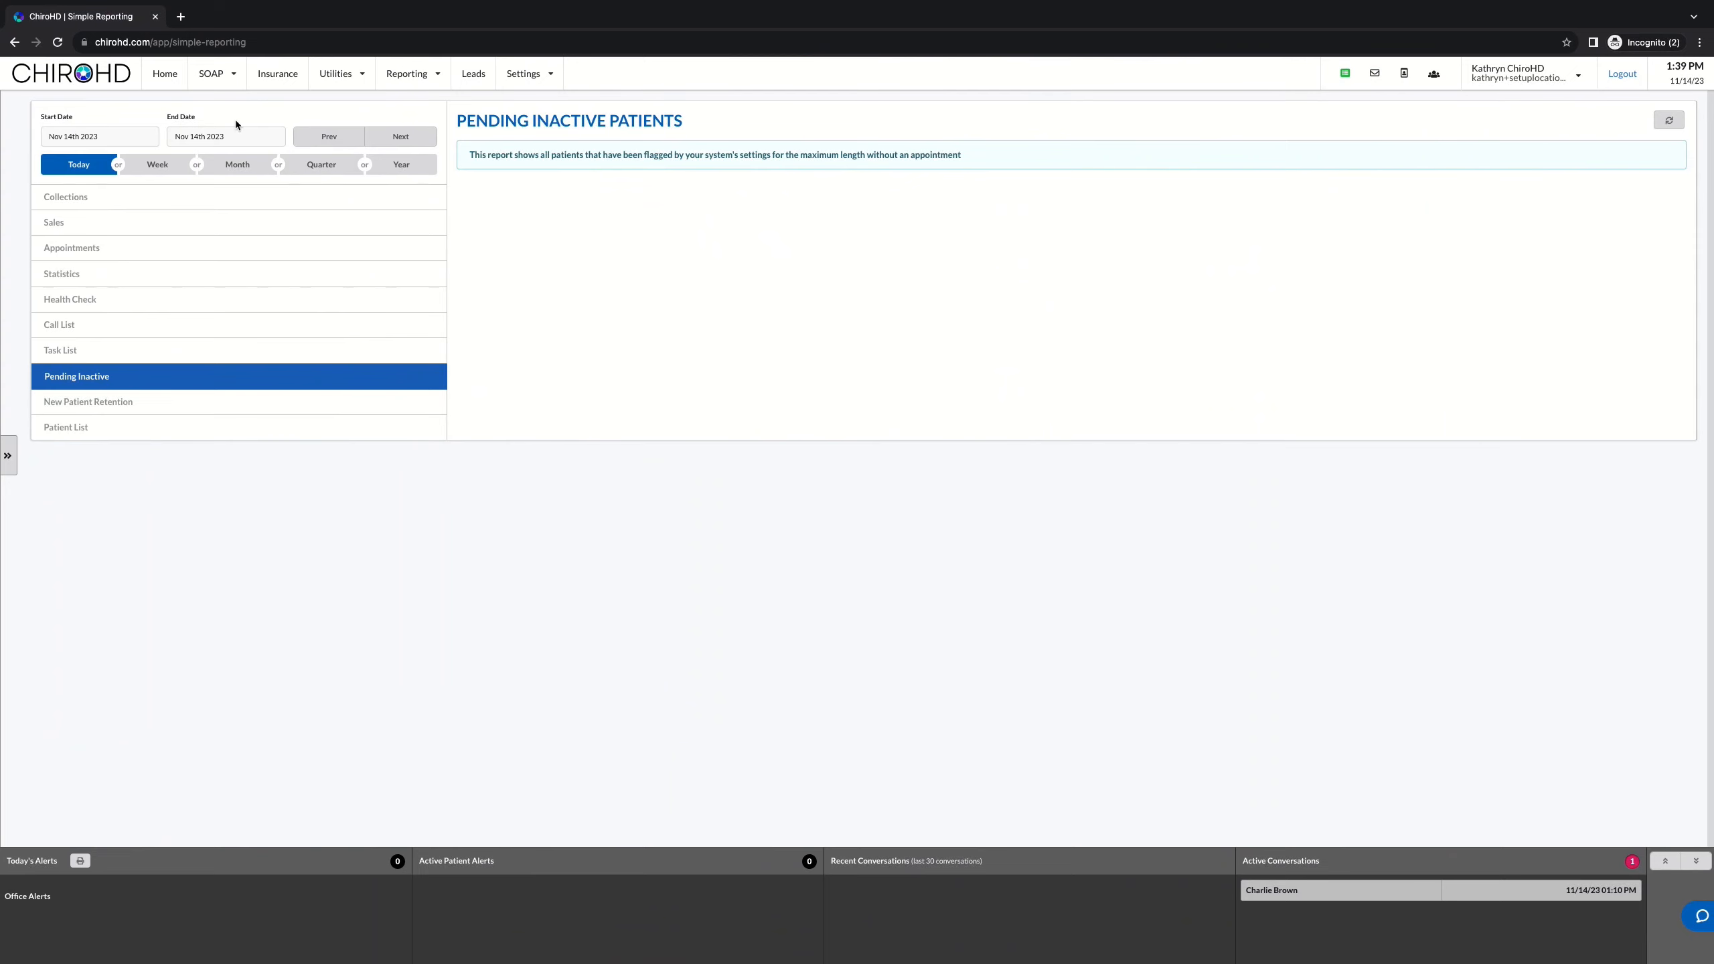
left_click(165, 74)
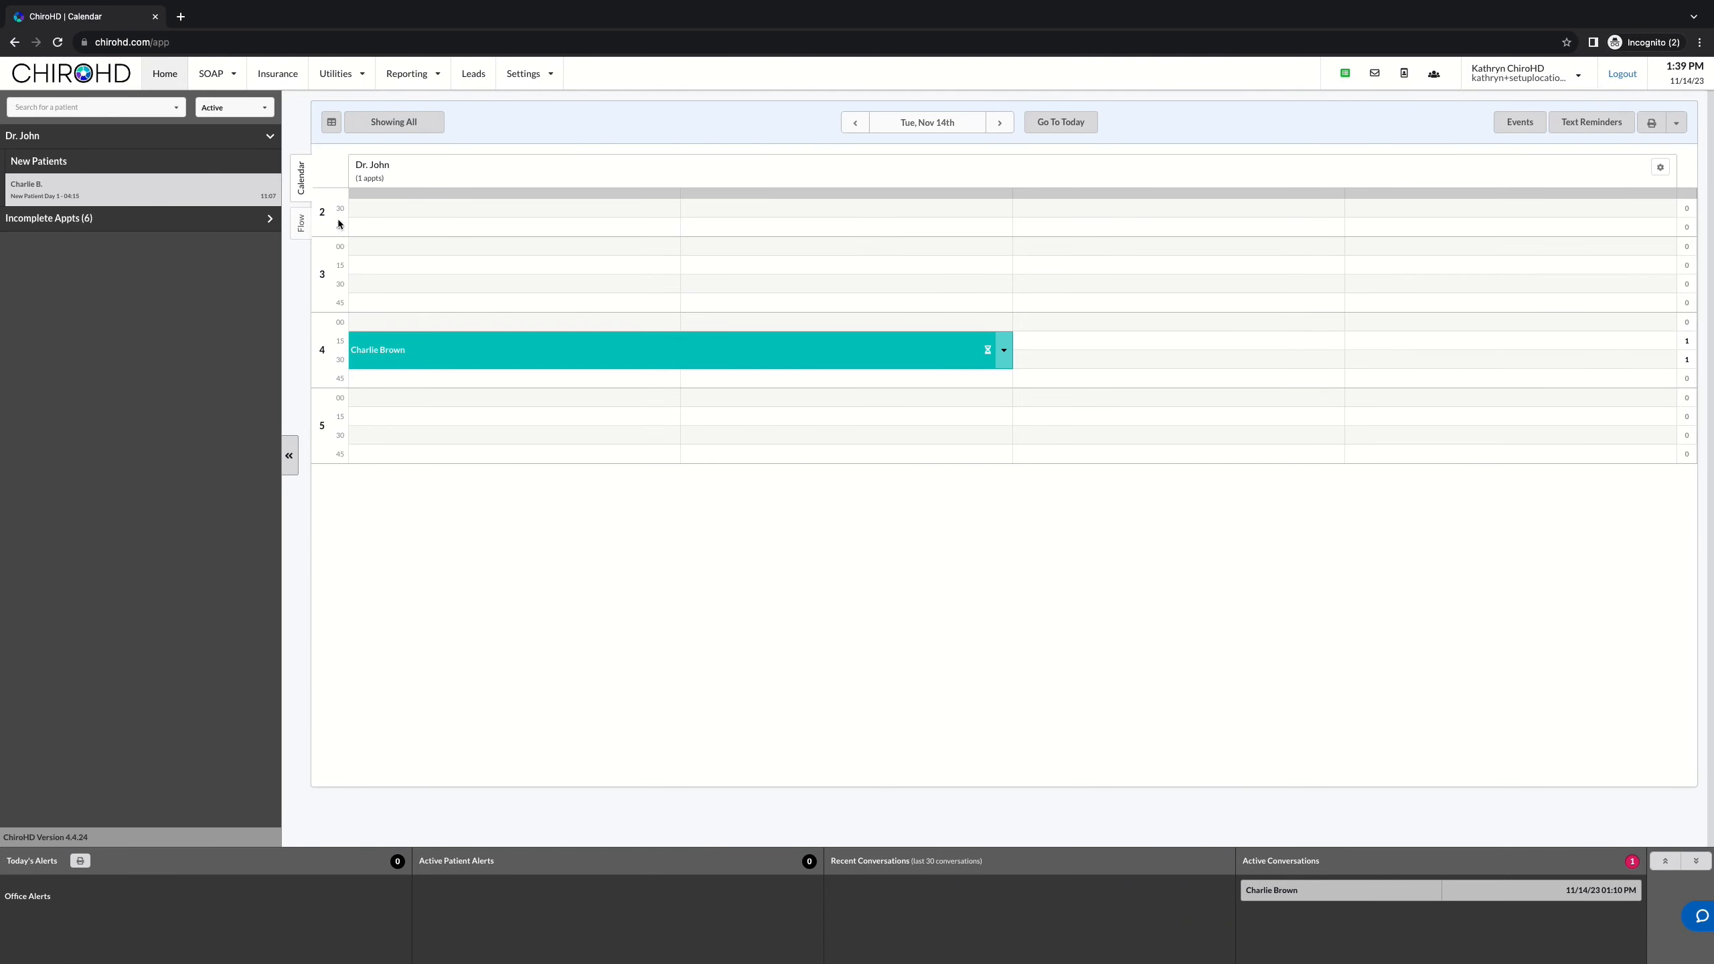
scroll(337, 211, "up", 5)
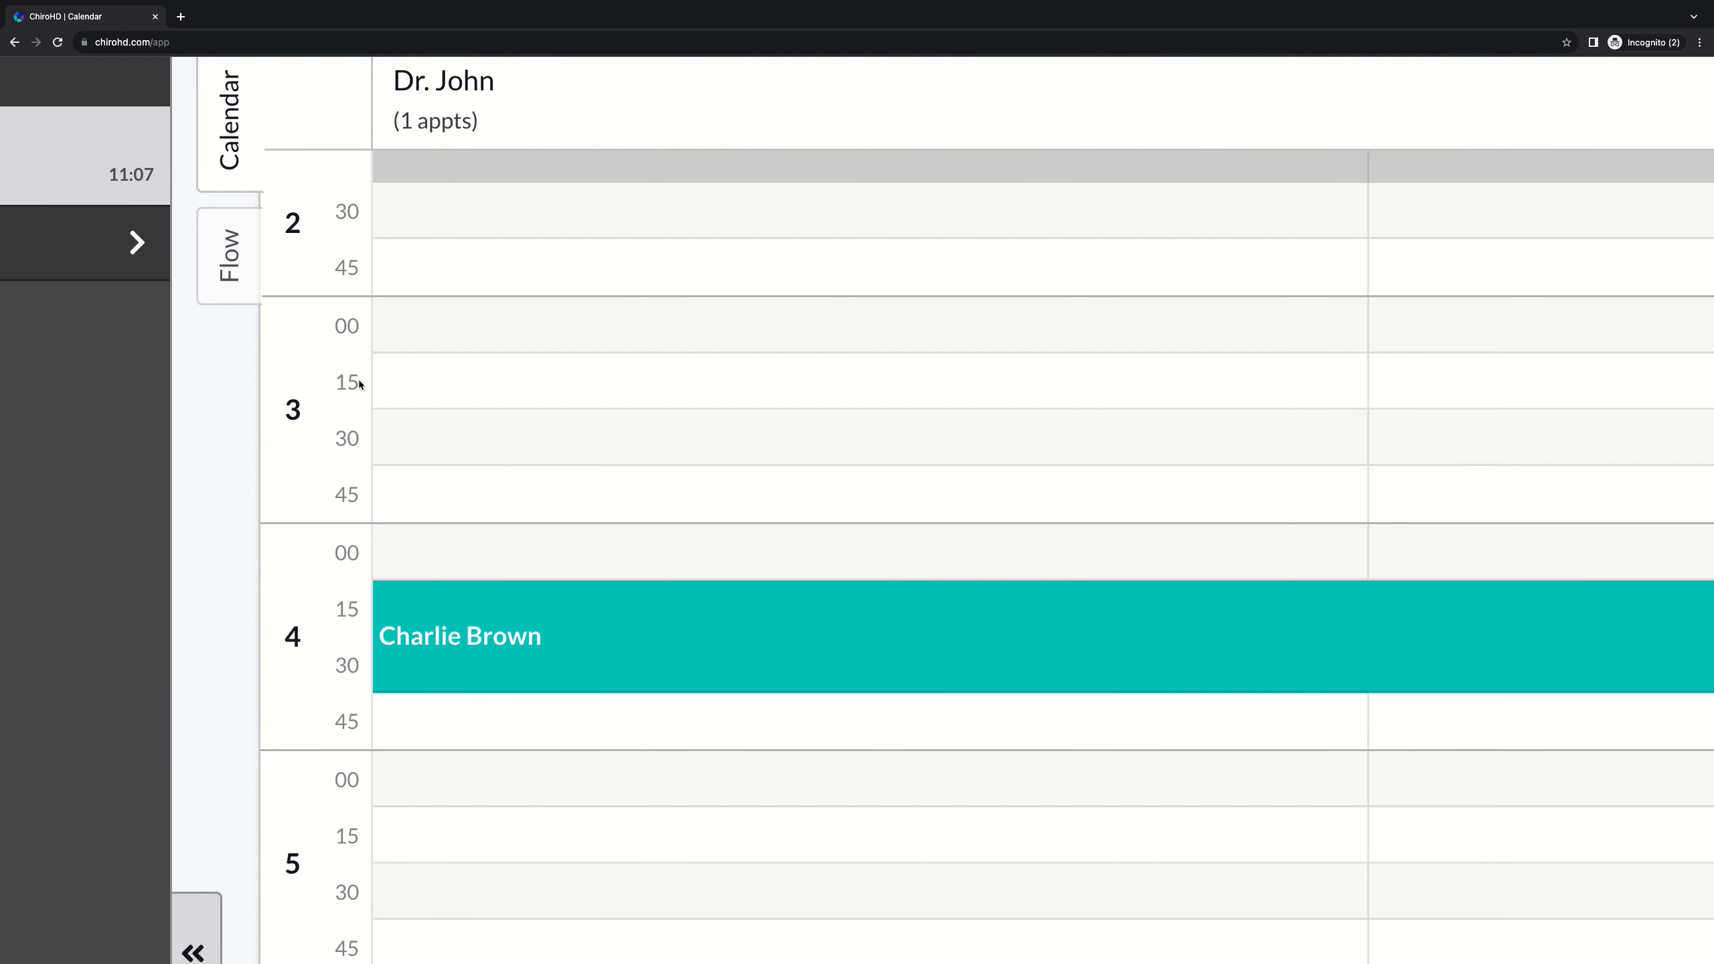
scroll(340, 359, "down", 5)
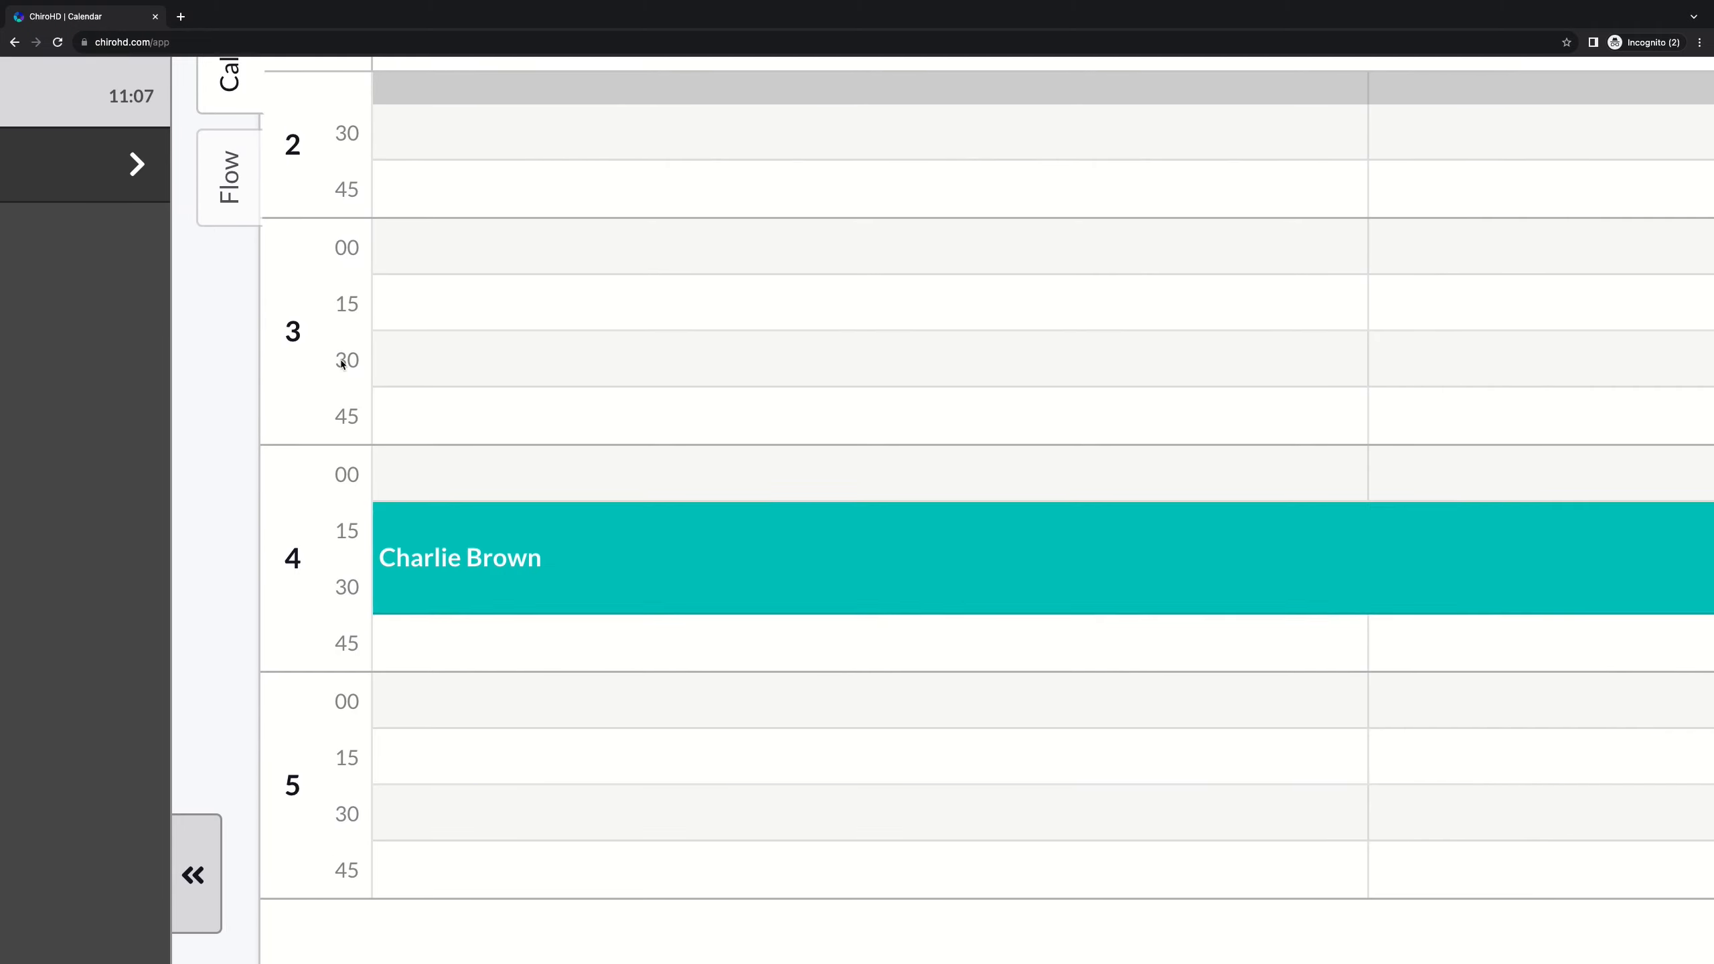
scroll(341, 363, "down", 5)
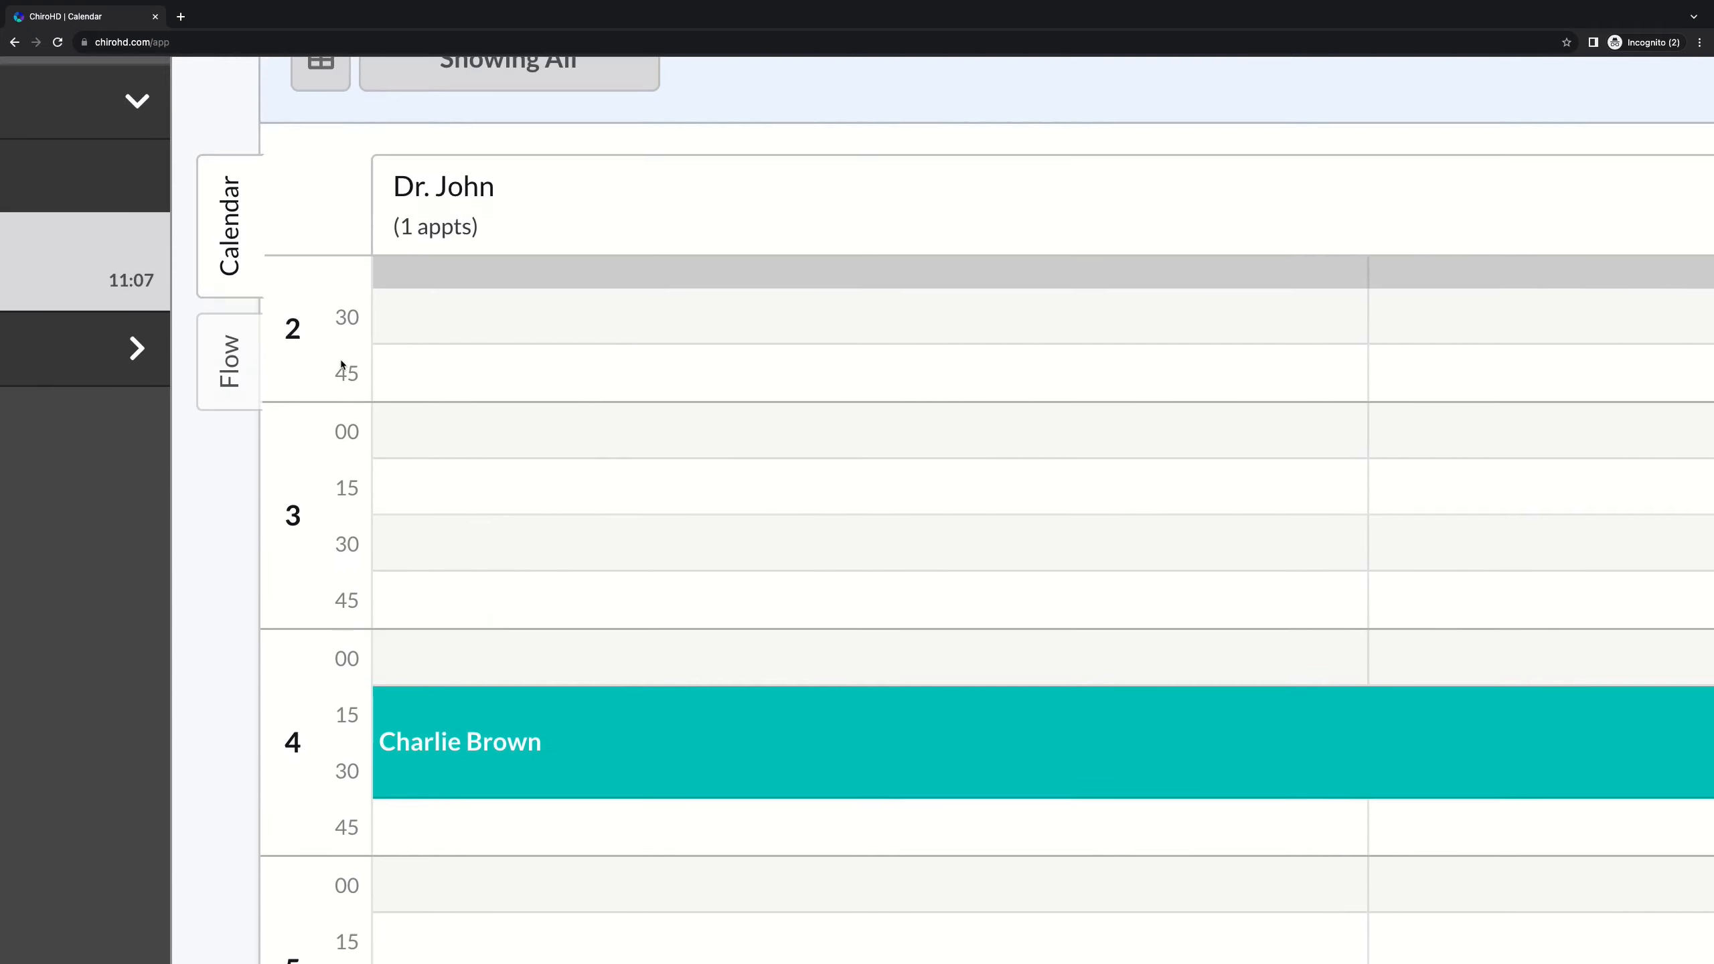
Step: Set the provider schedule's hour interval to 10 Minute Intervals, save it and reload the calendar
left_click(1660, 166)
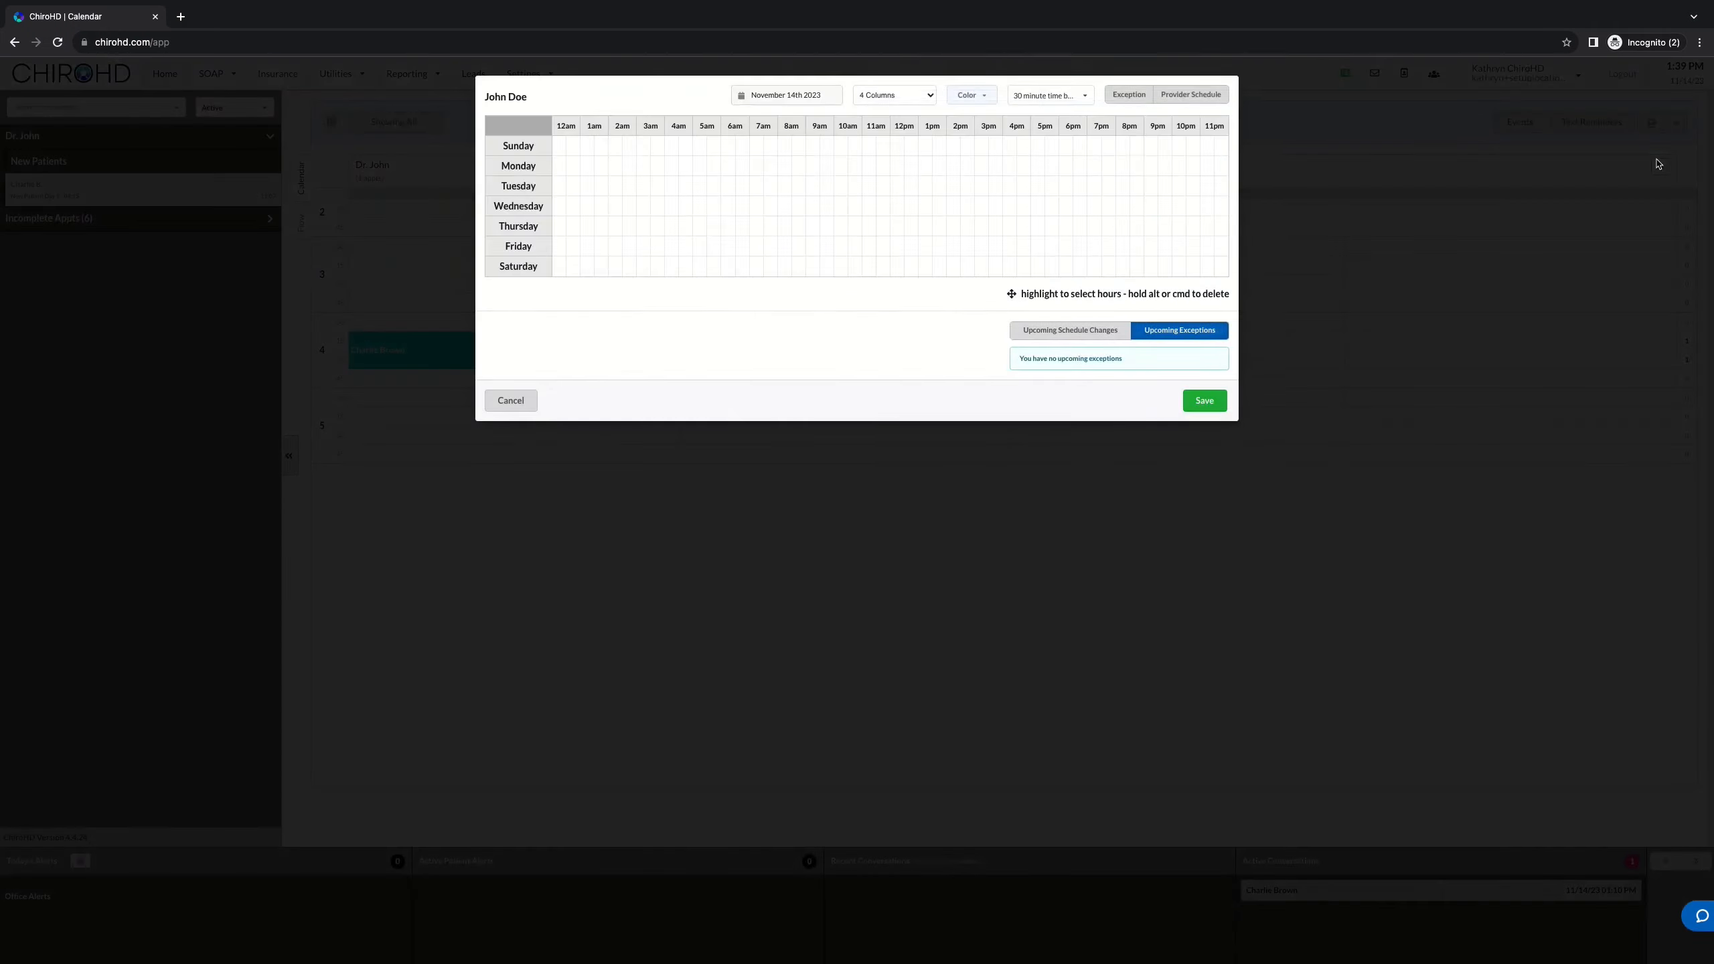
left_click(1209, 95)
left_click(589, 311)
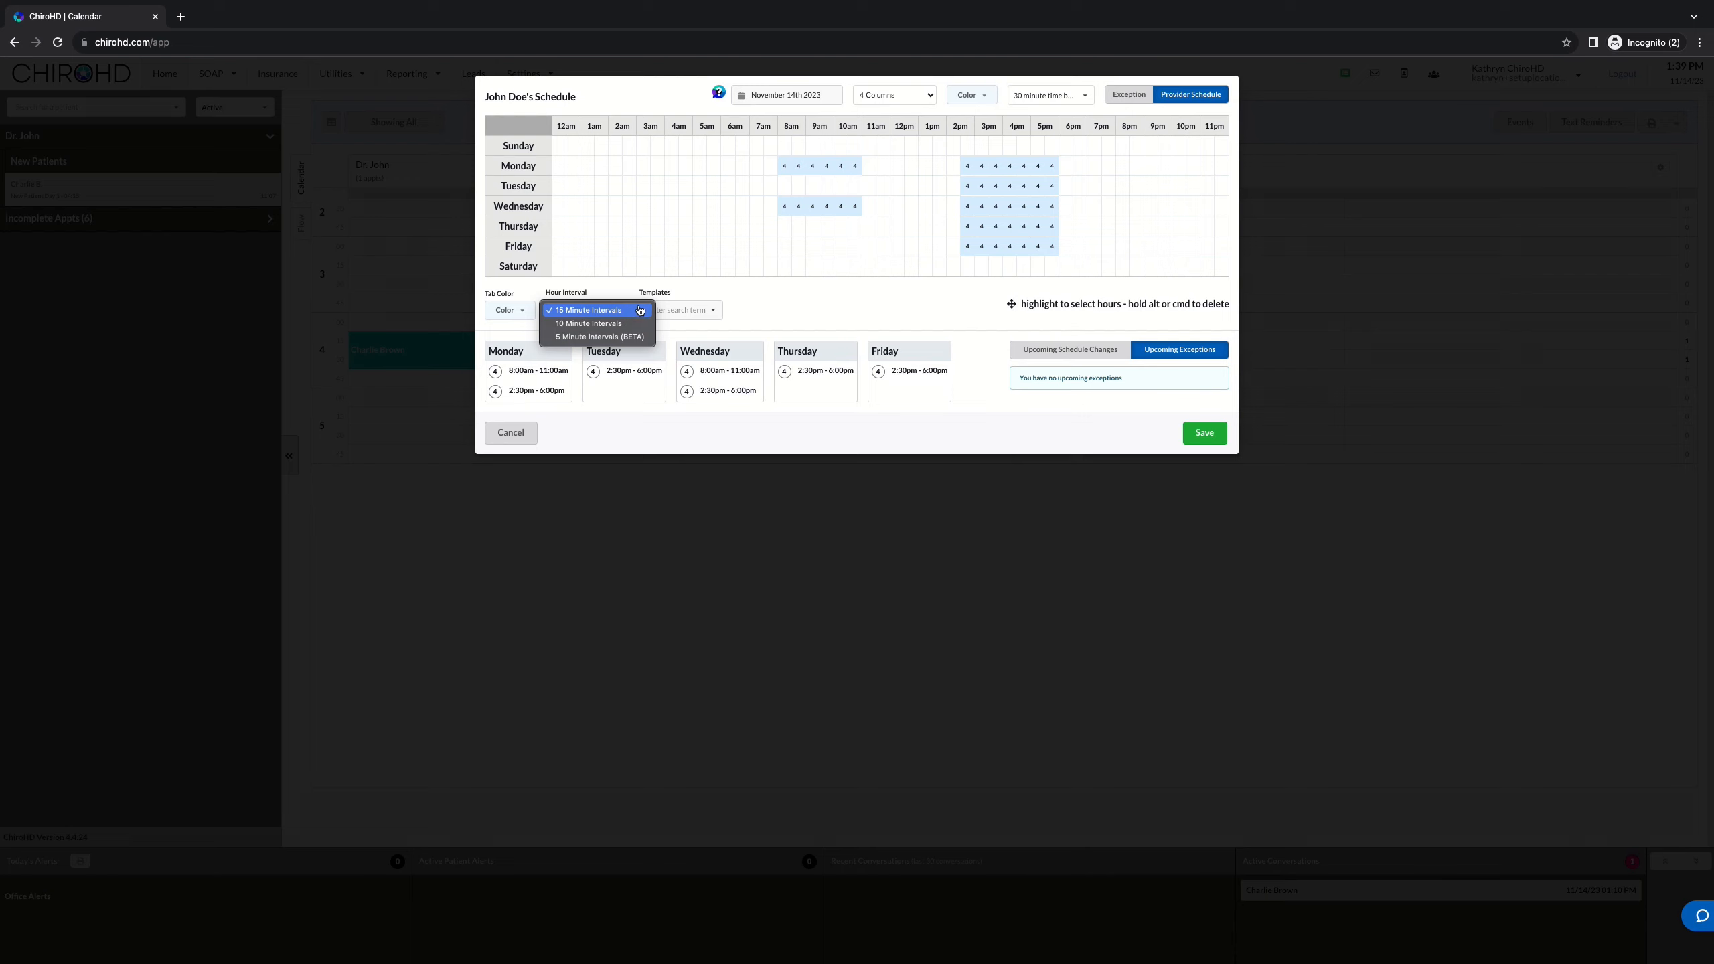
left_click(609, 324)
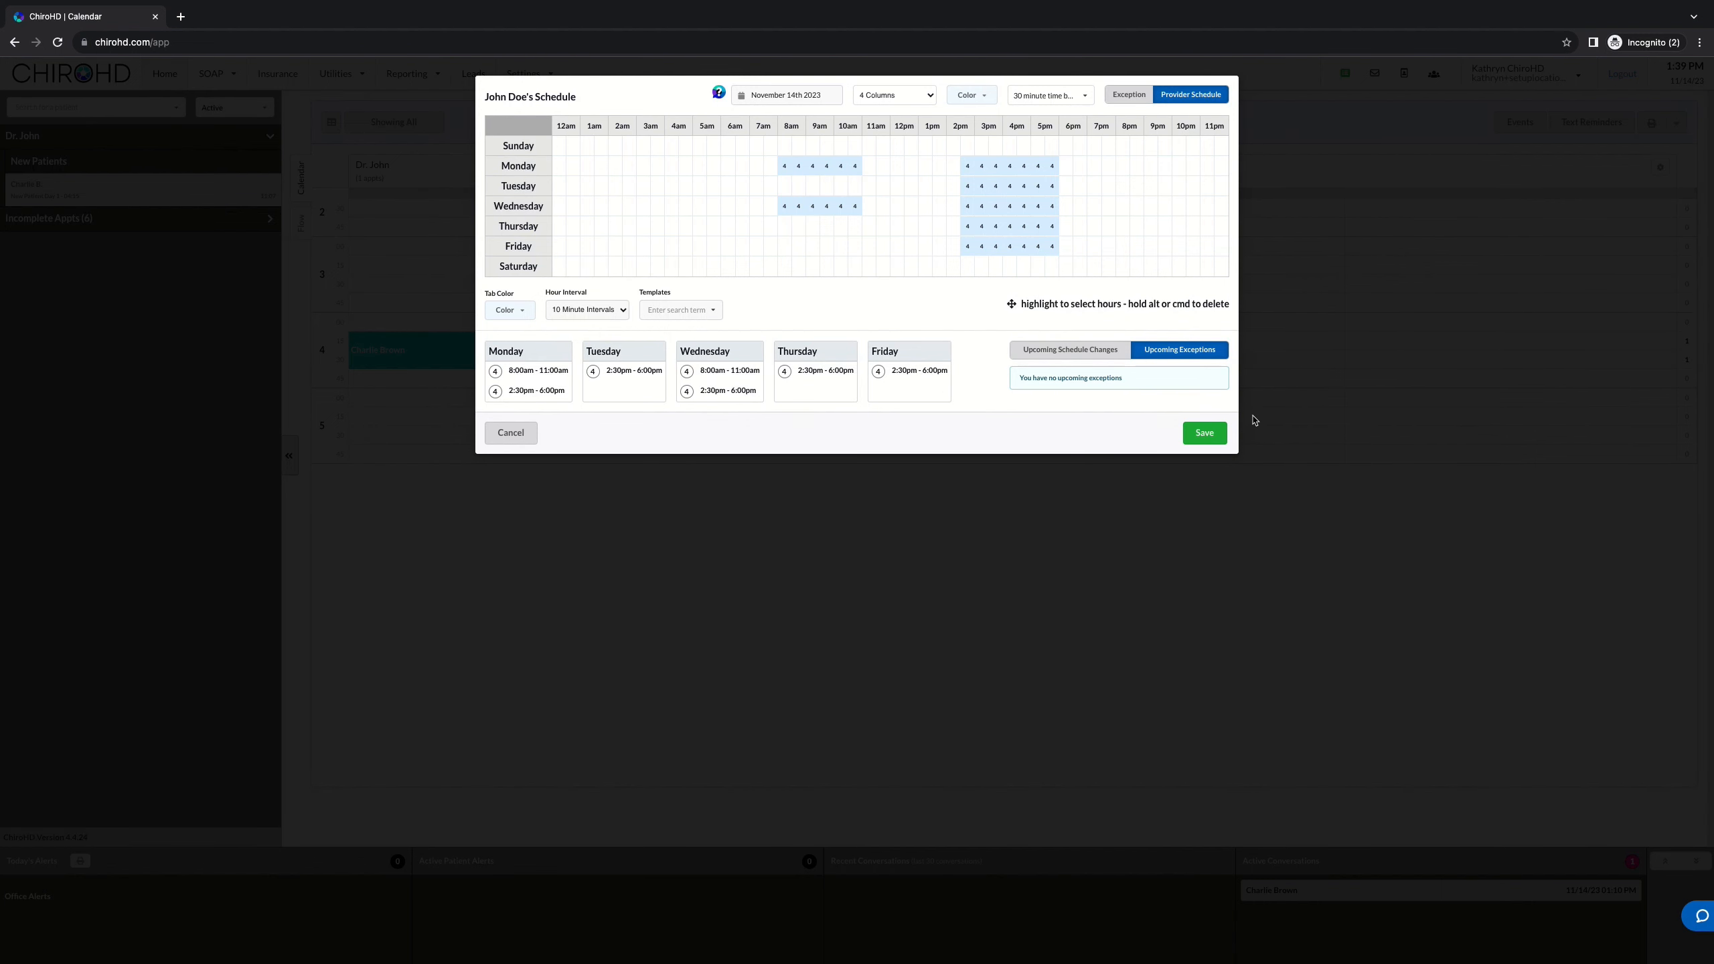
left_click(1205, 433)
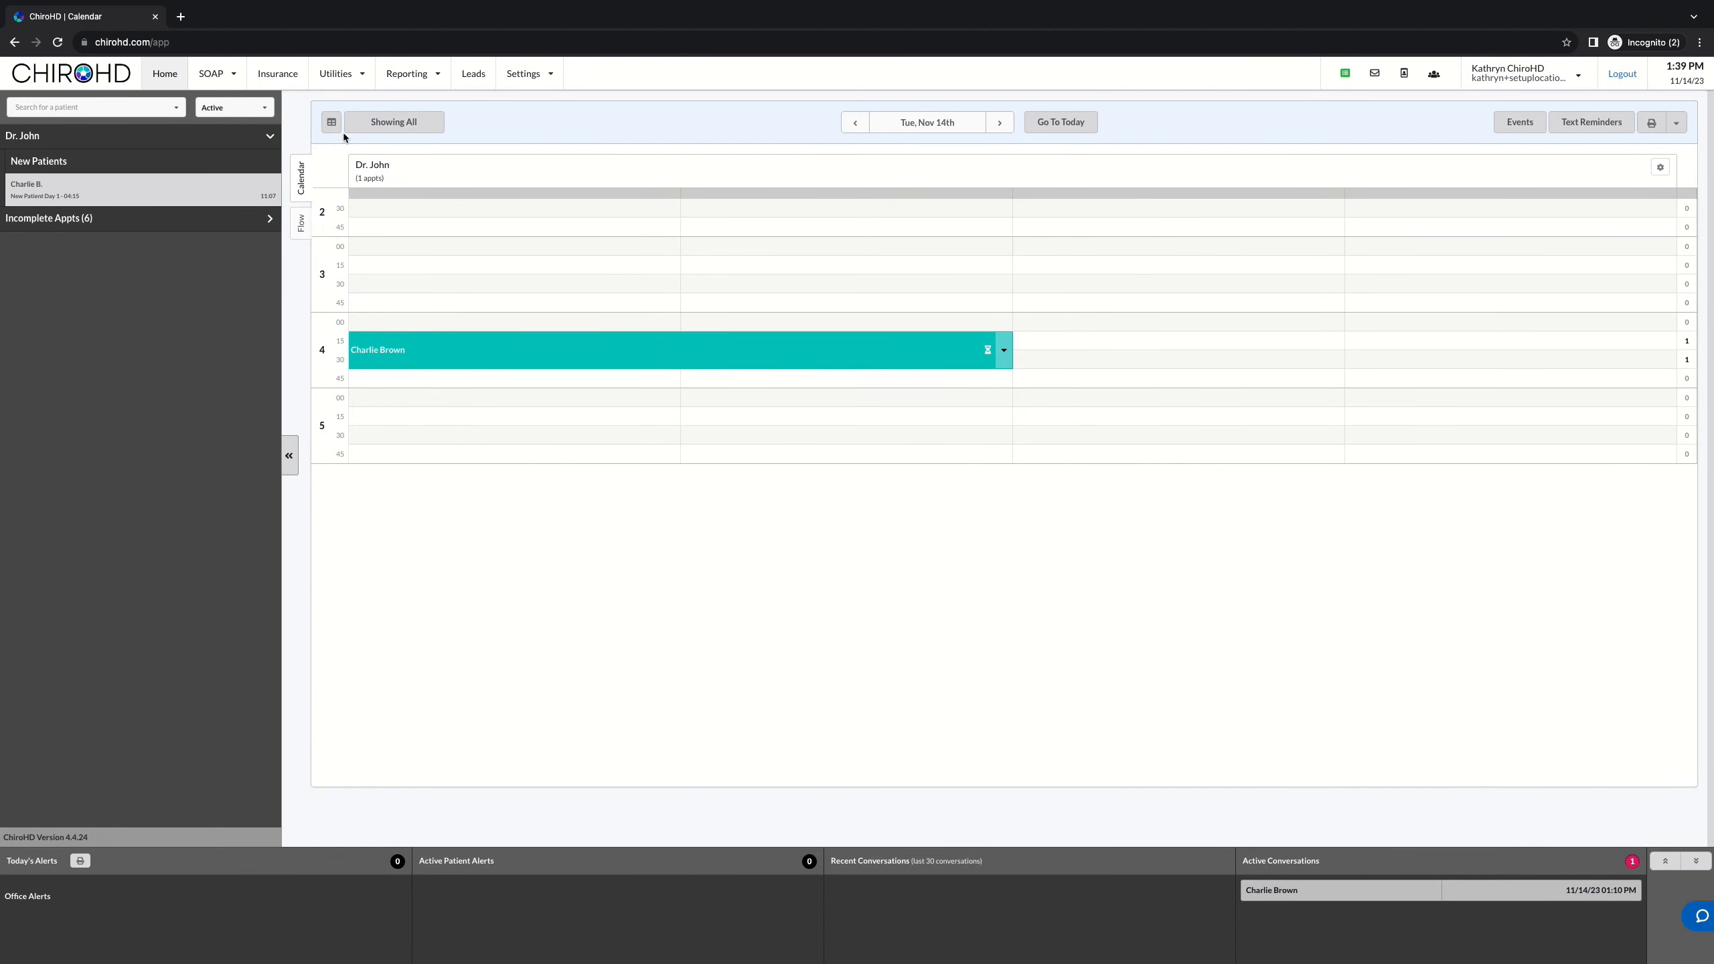
left_click(58, 42)
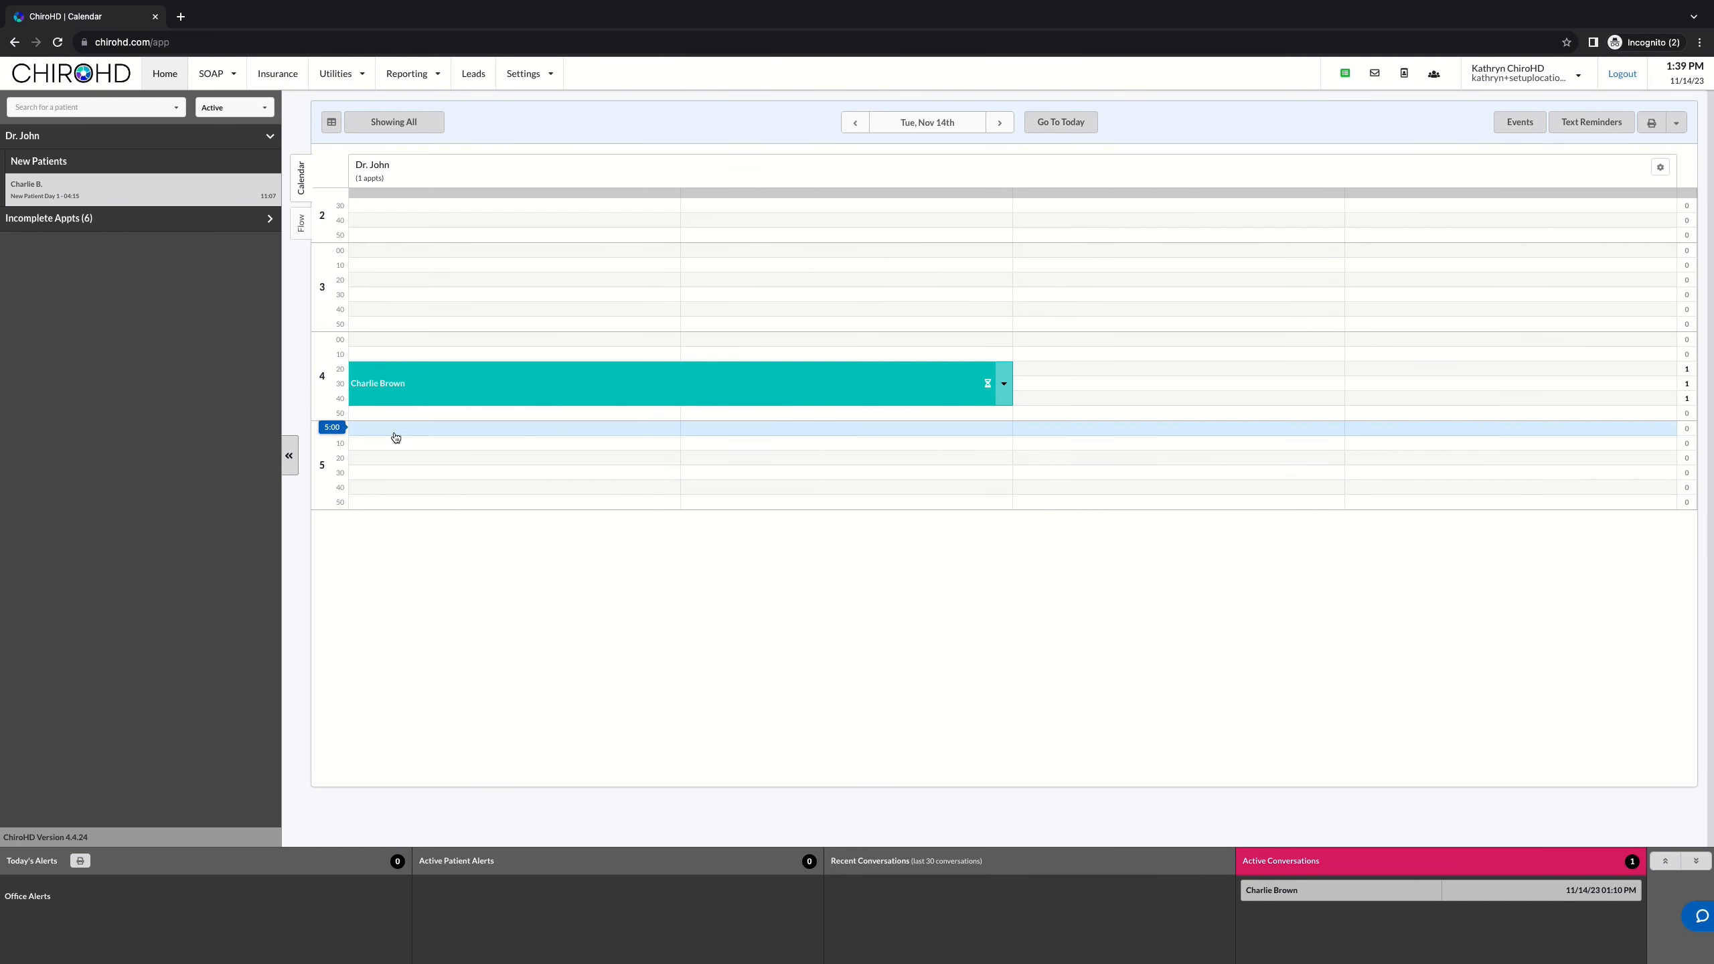
Step: Schedule a 5:00 pm Adjustment appointment on Tuesday, November 14th for the patient who already has the 4:15 pm visit
left_click(395, 438)
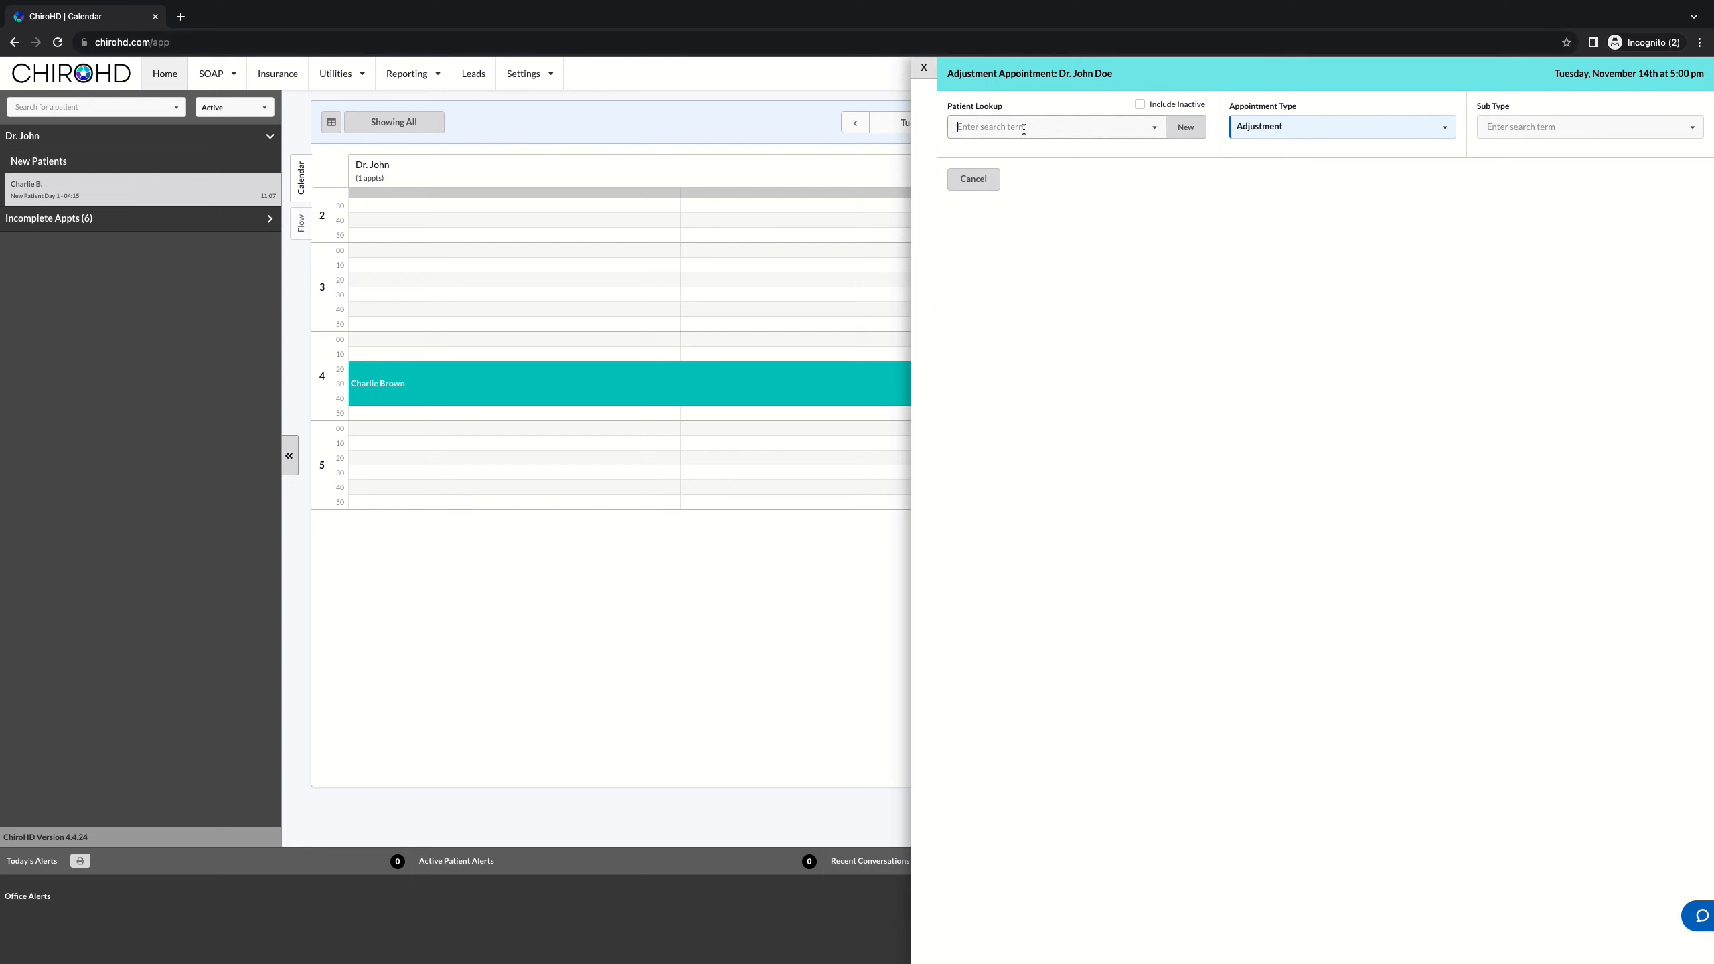
type("charl")
left_click(1089, 146)
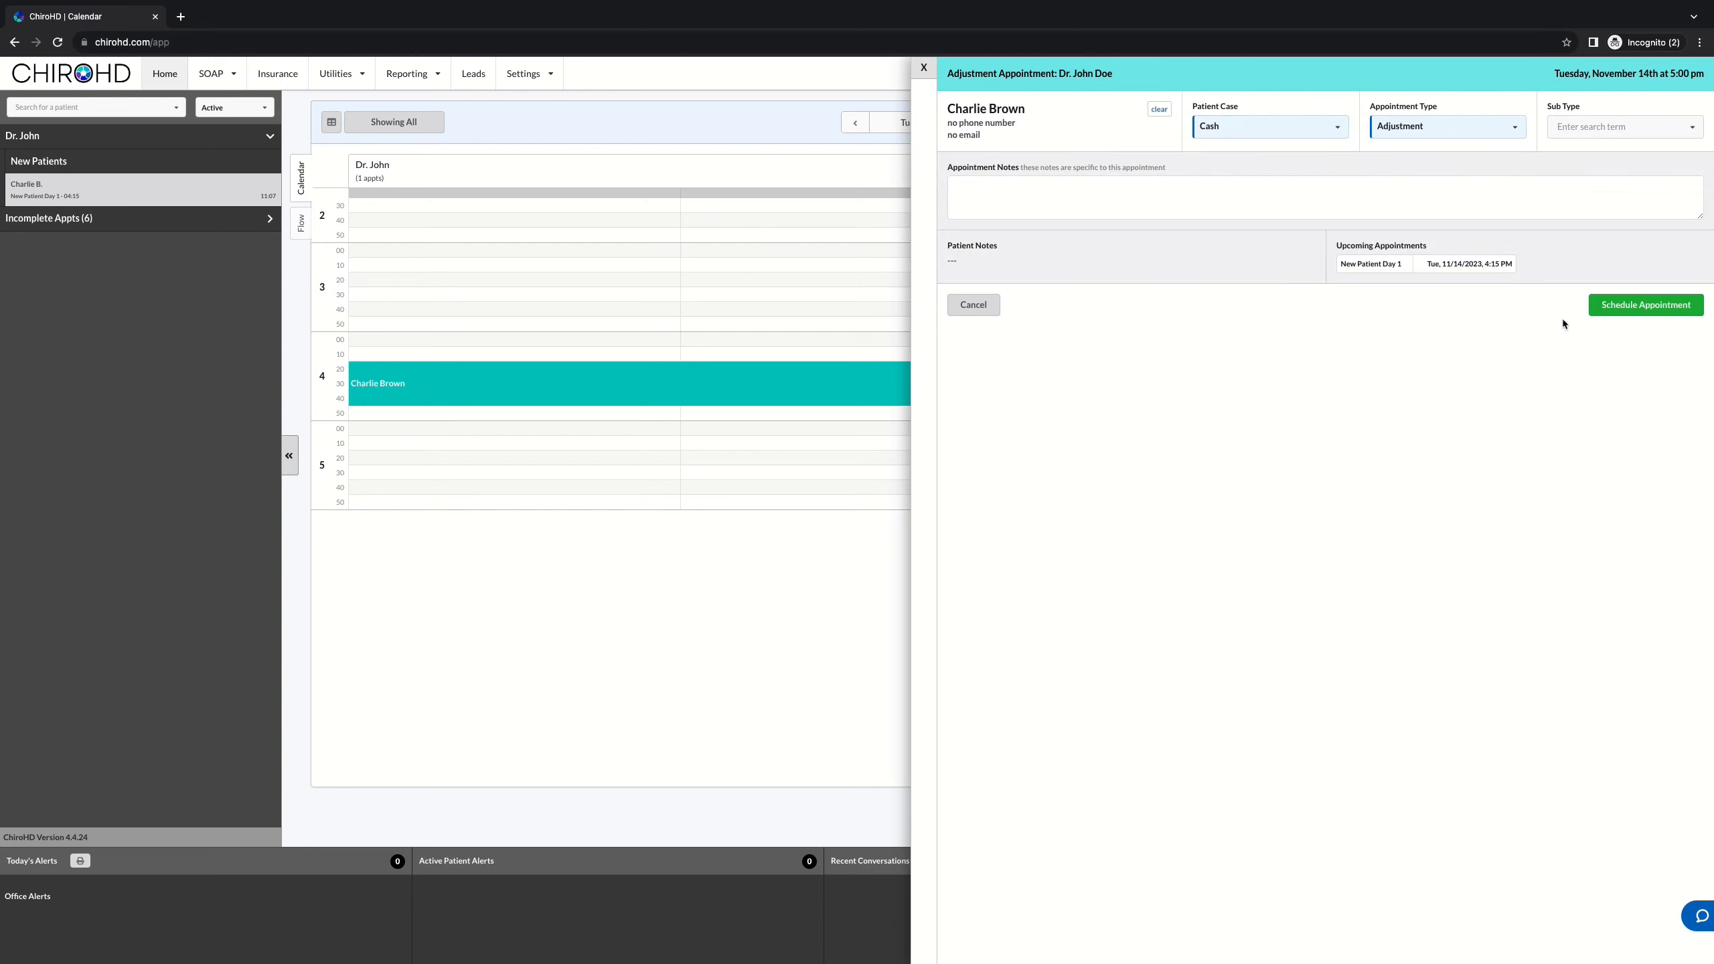
left_click(1637, 306)
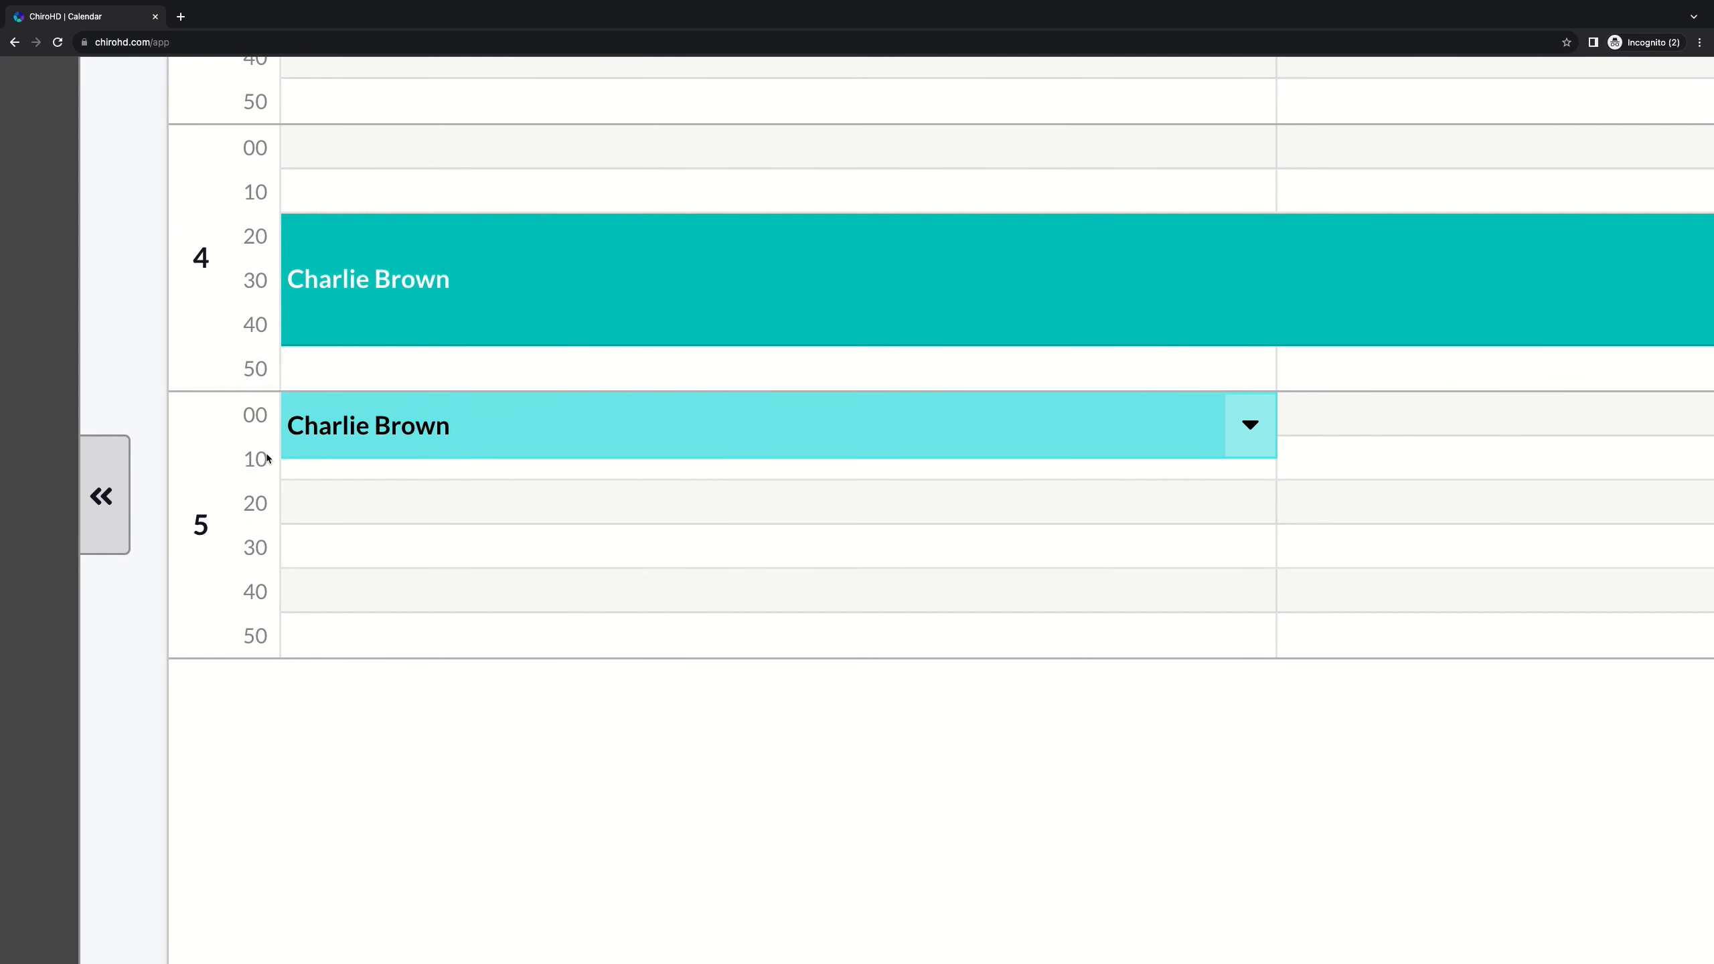
Step: Schedule an Adjustment appointment at 5:10 pm on the same day for a different existing patient
left_click(303, 470)
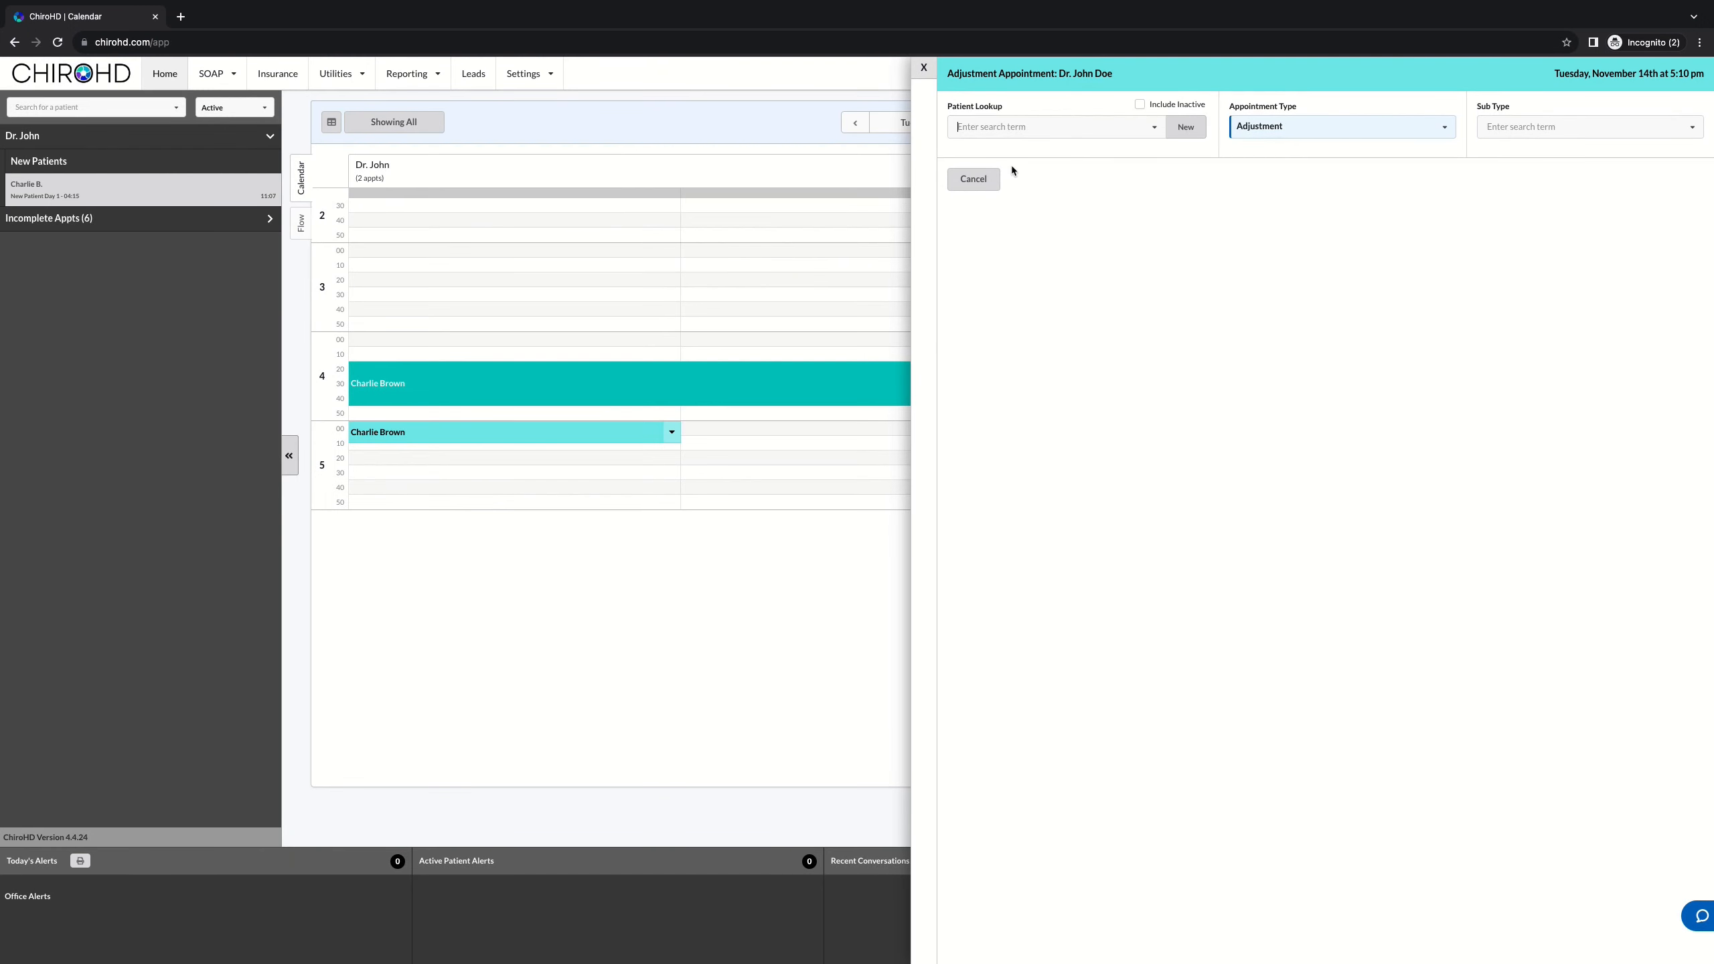
type("mike")
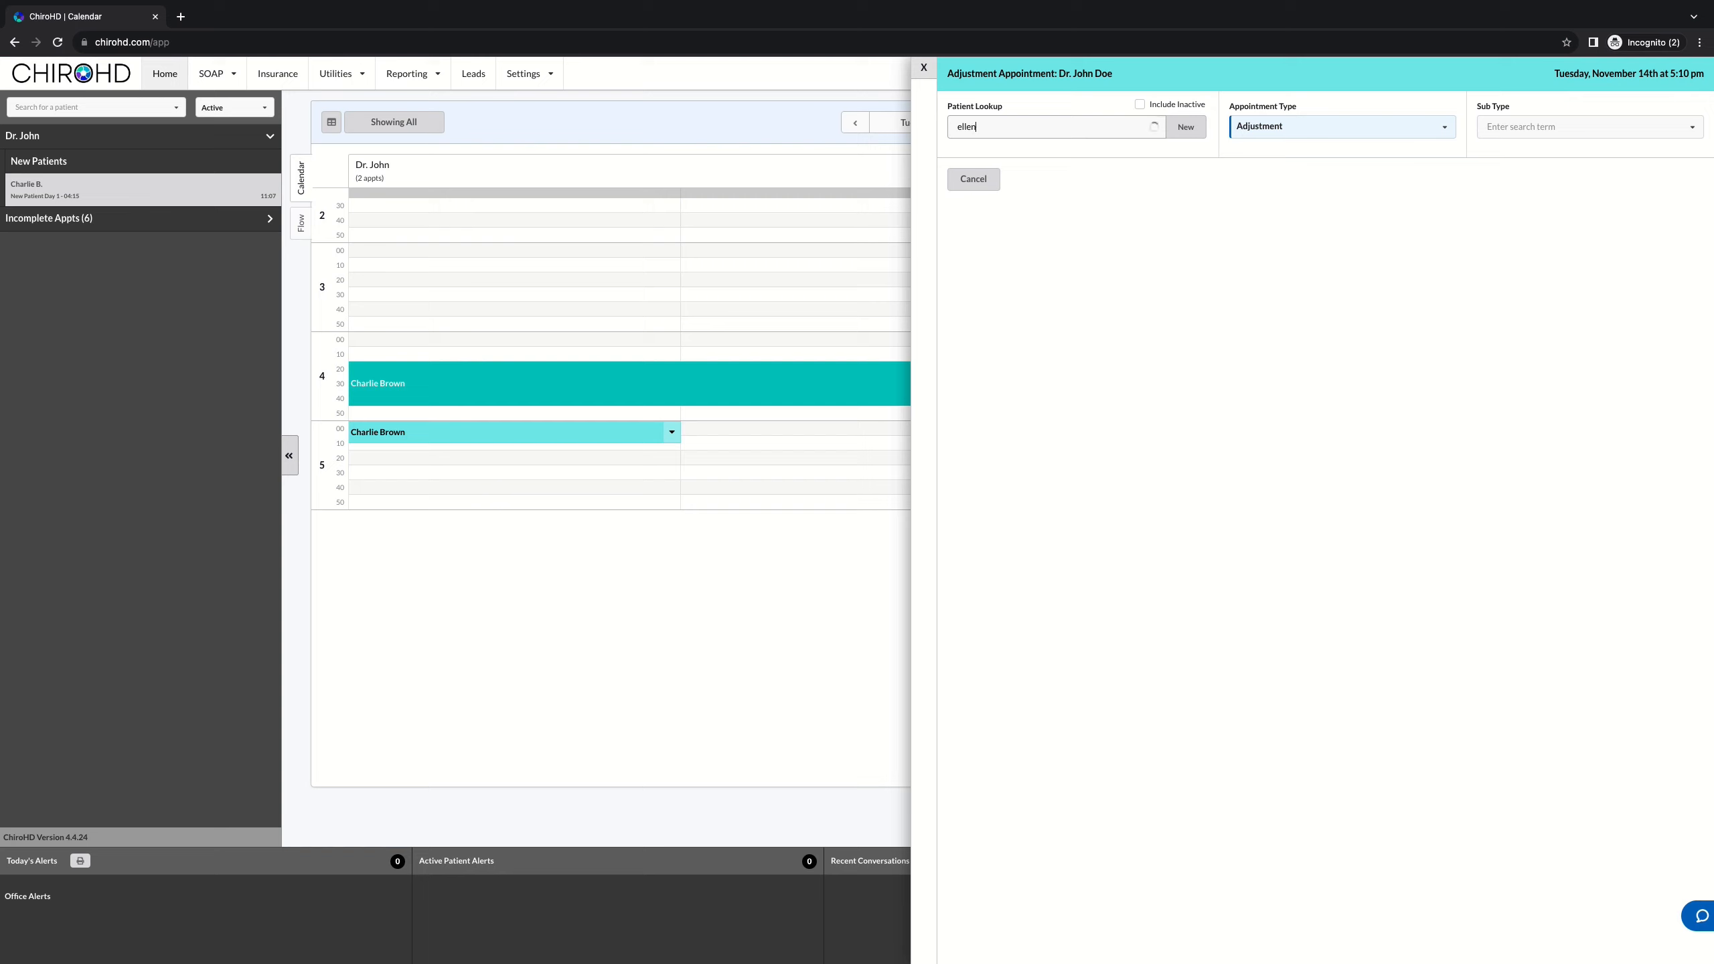
left_click(1064, 158)
left_click(1066, 129)
type("elle")
left_click(1053, 154)
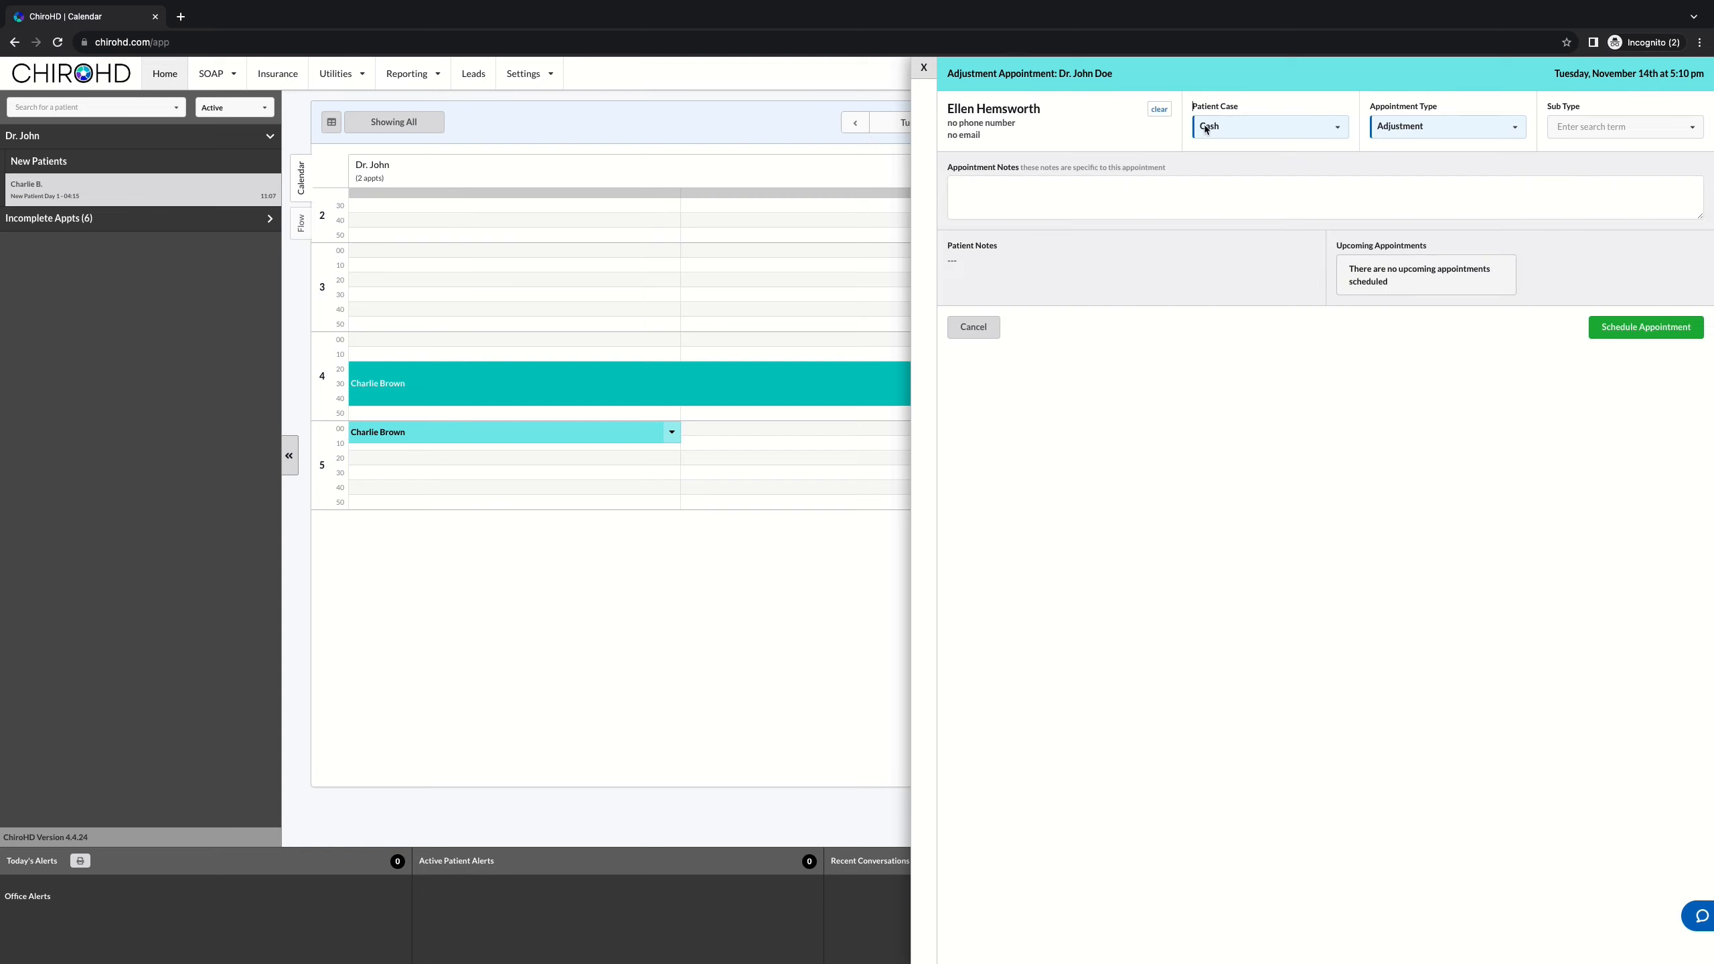
left_click(1650, 327)
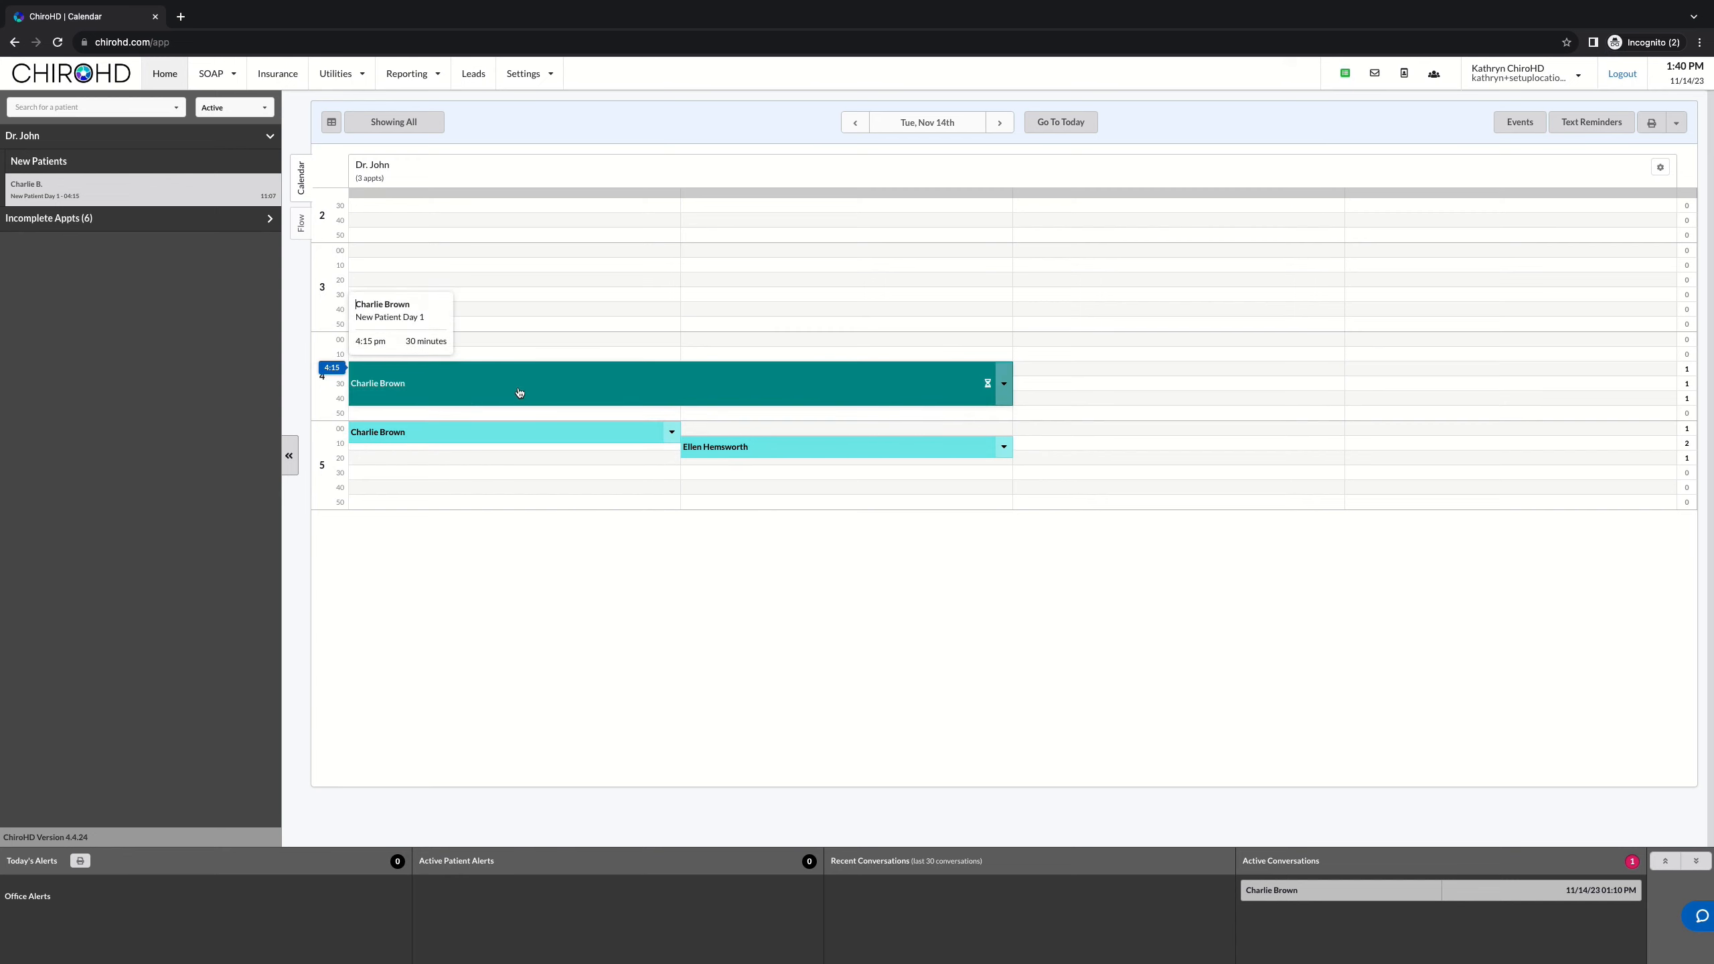
Step: Check the length of the Adjustment type in the appointment settings
key("ctrl+Left")
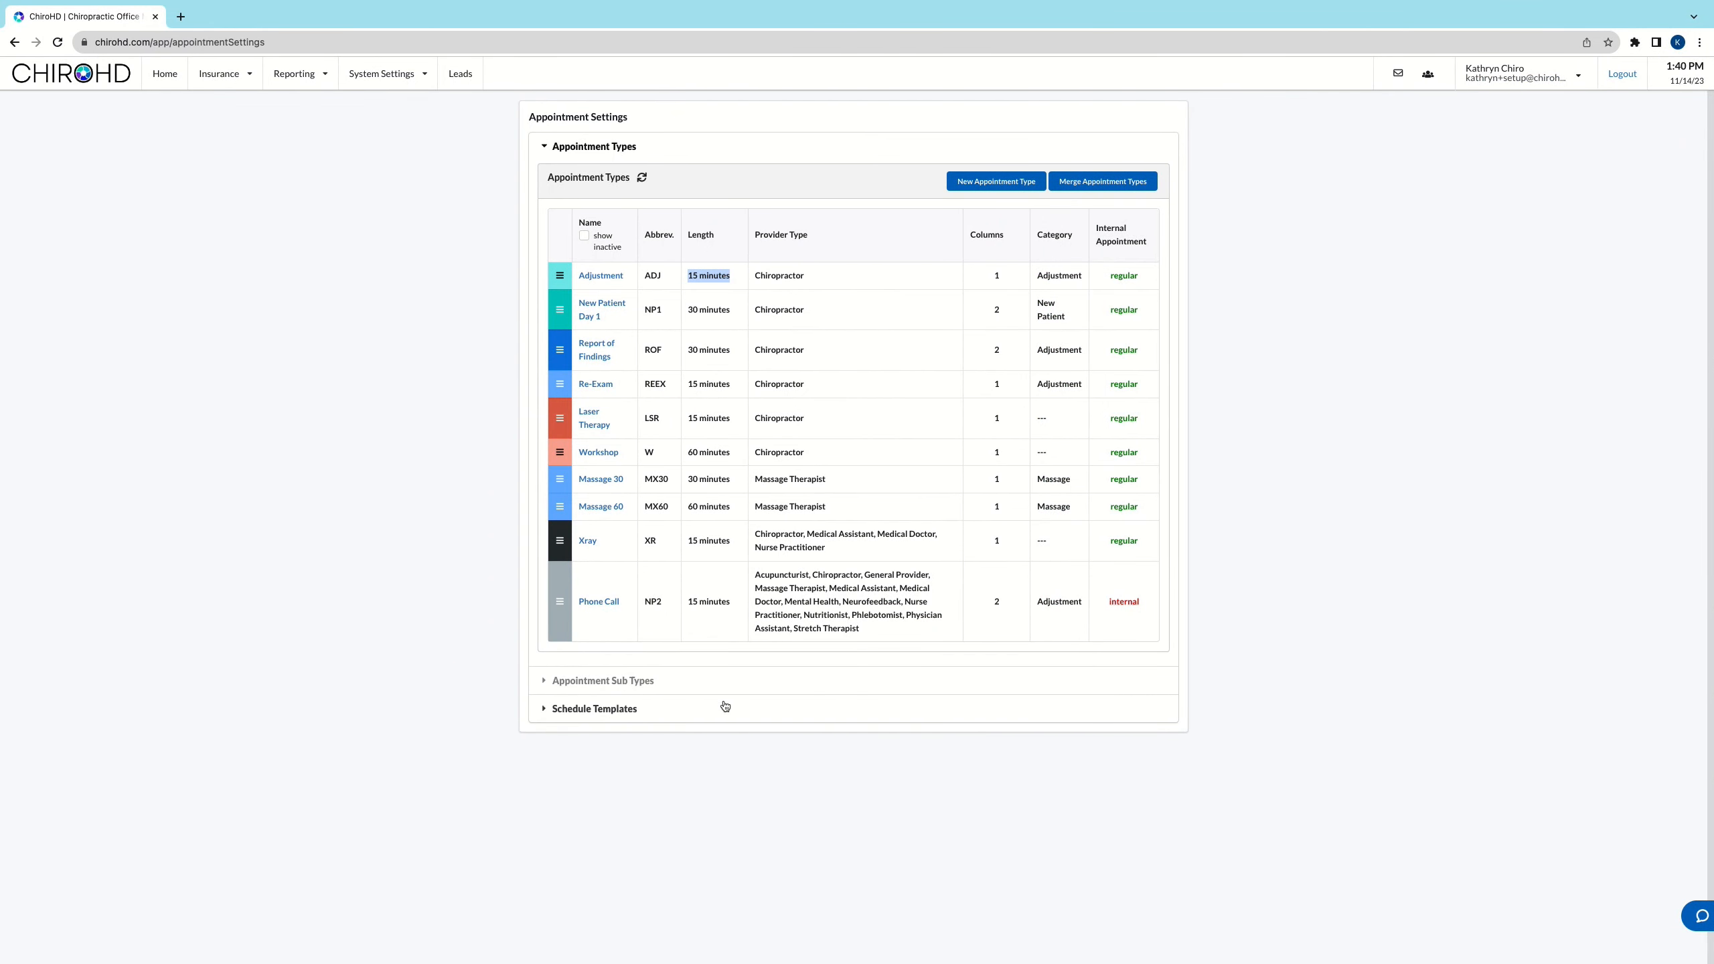
left_click(702, 275)
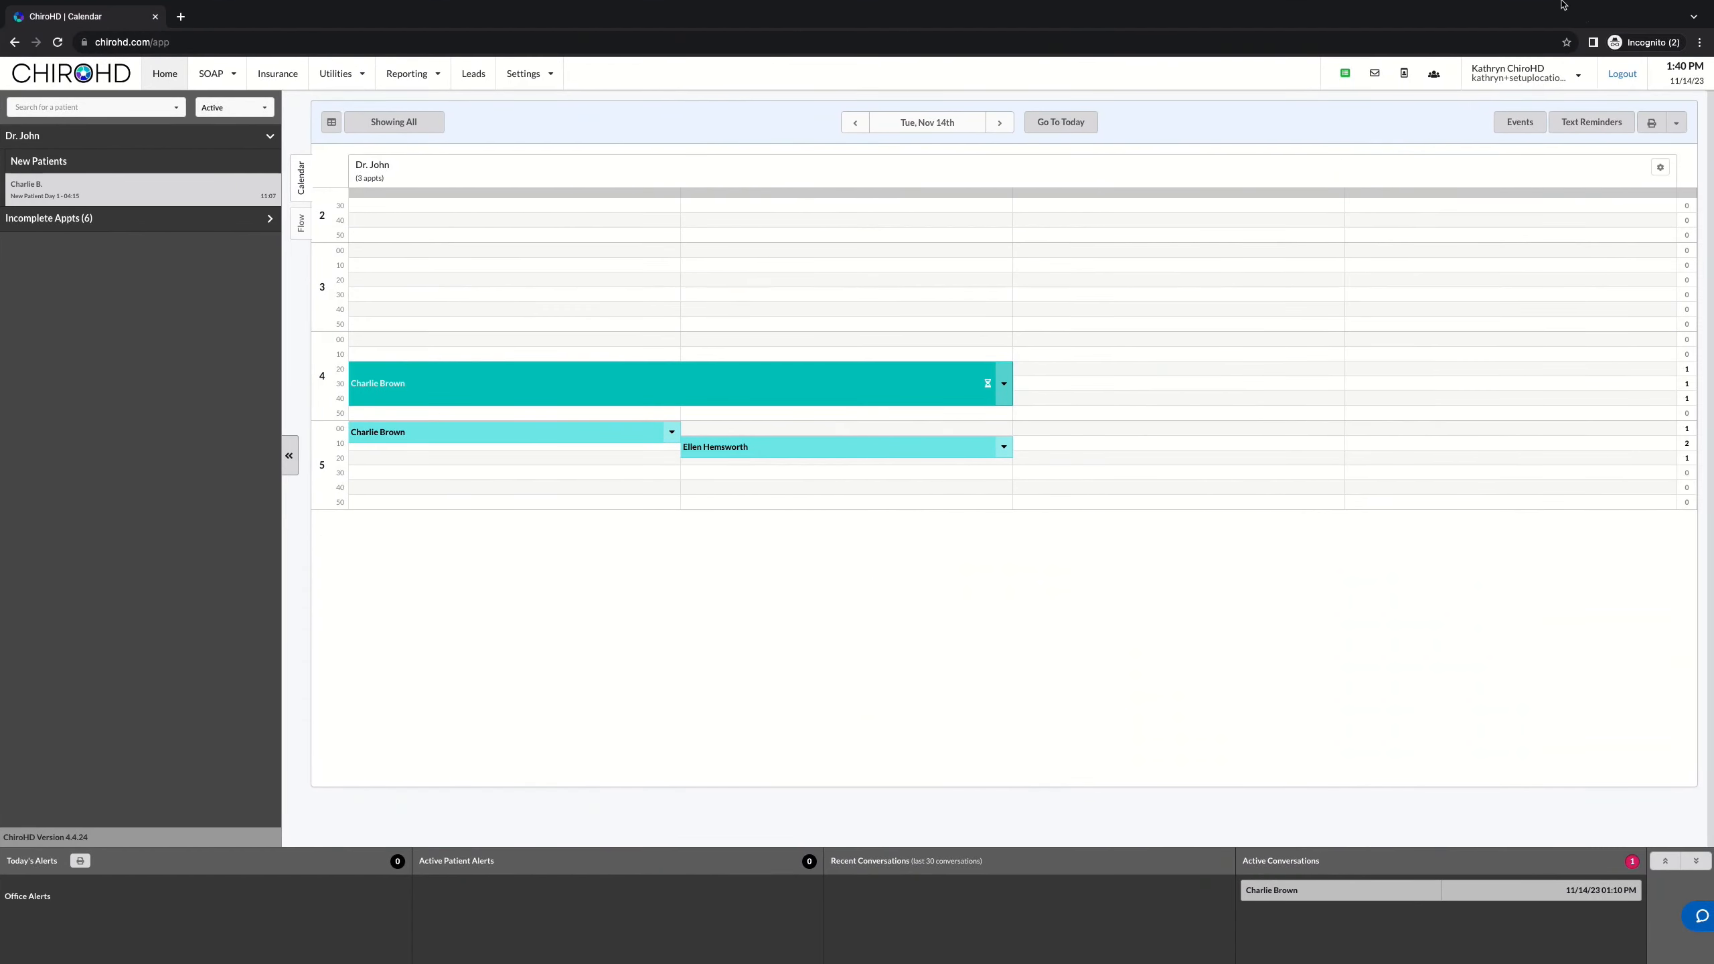
Step: Set the provider schedule's hour interval to 5 Minute Intervals (BETA), save it and reload the calendar
left_click(1661, 167)
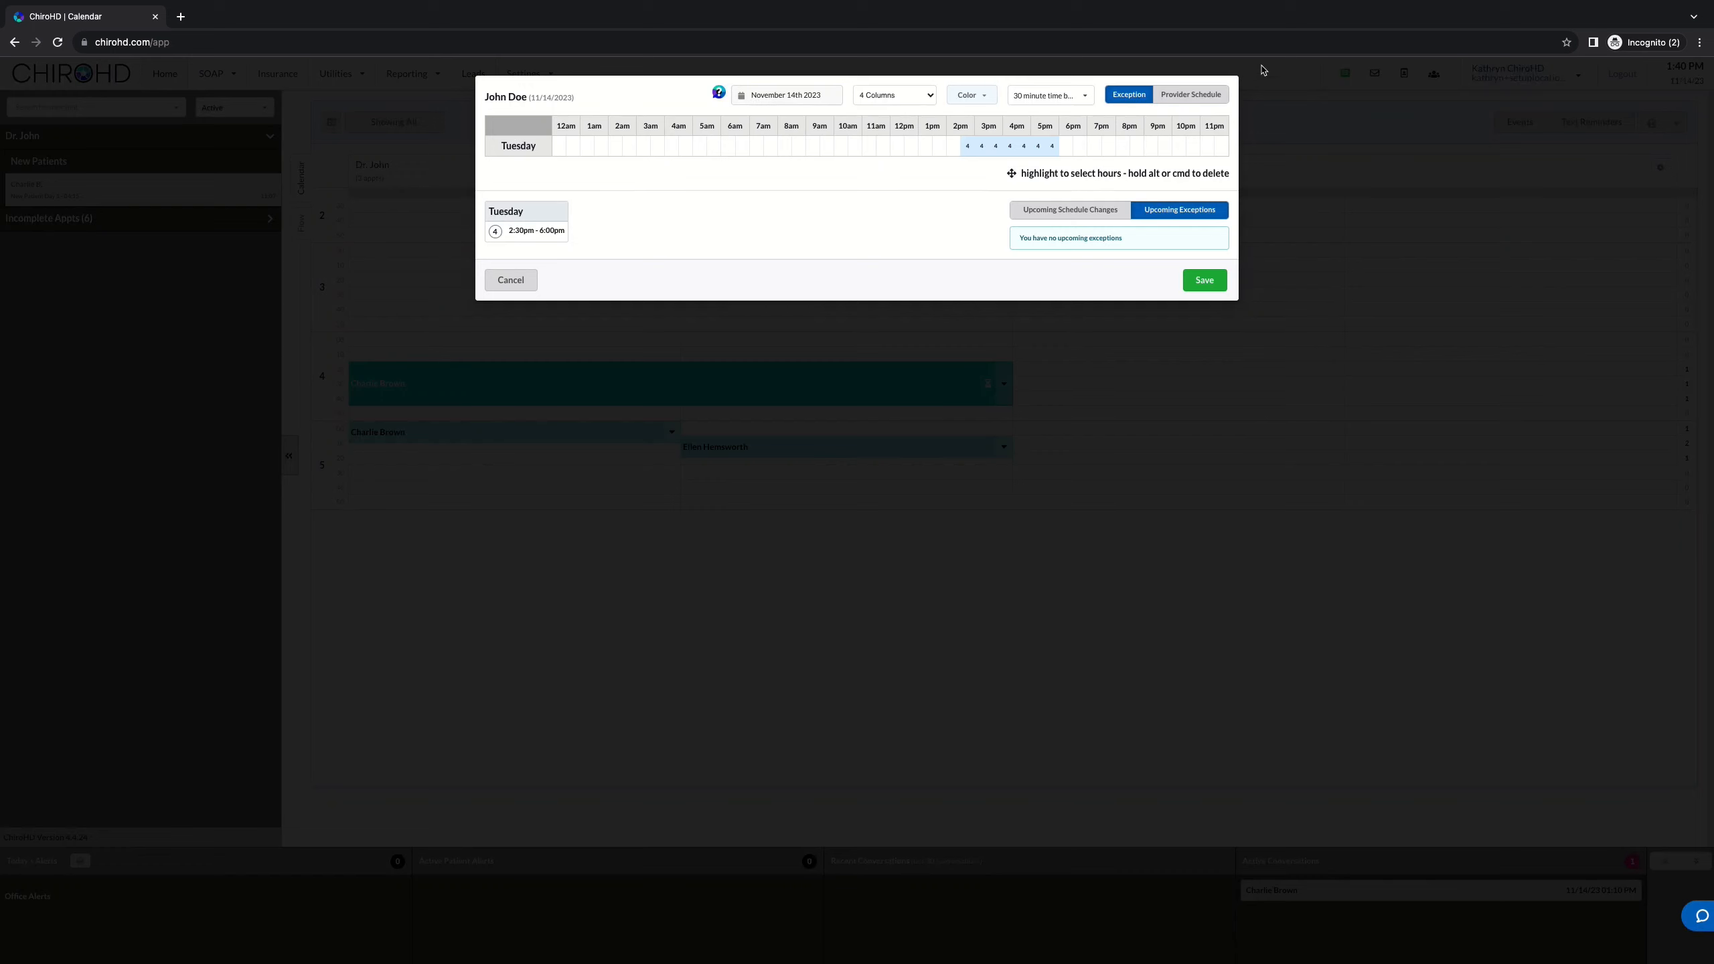
left_click(586, 311)
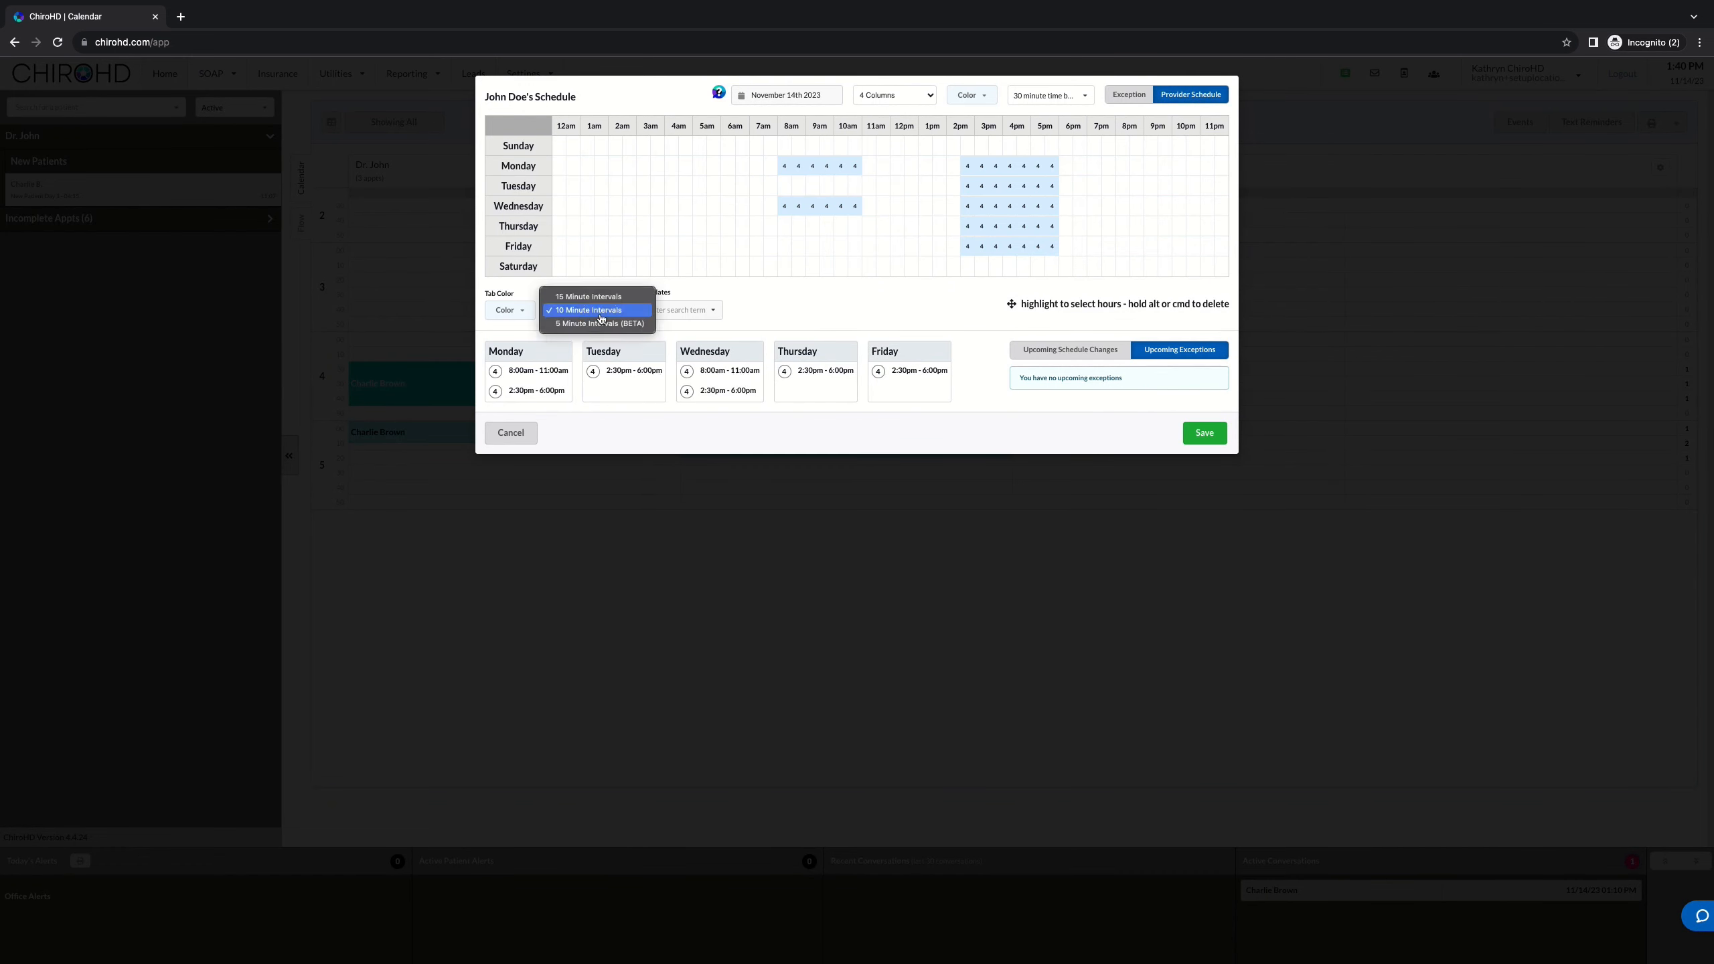
left_click(581, 324)
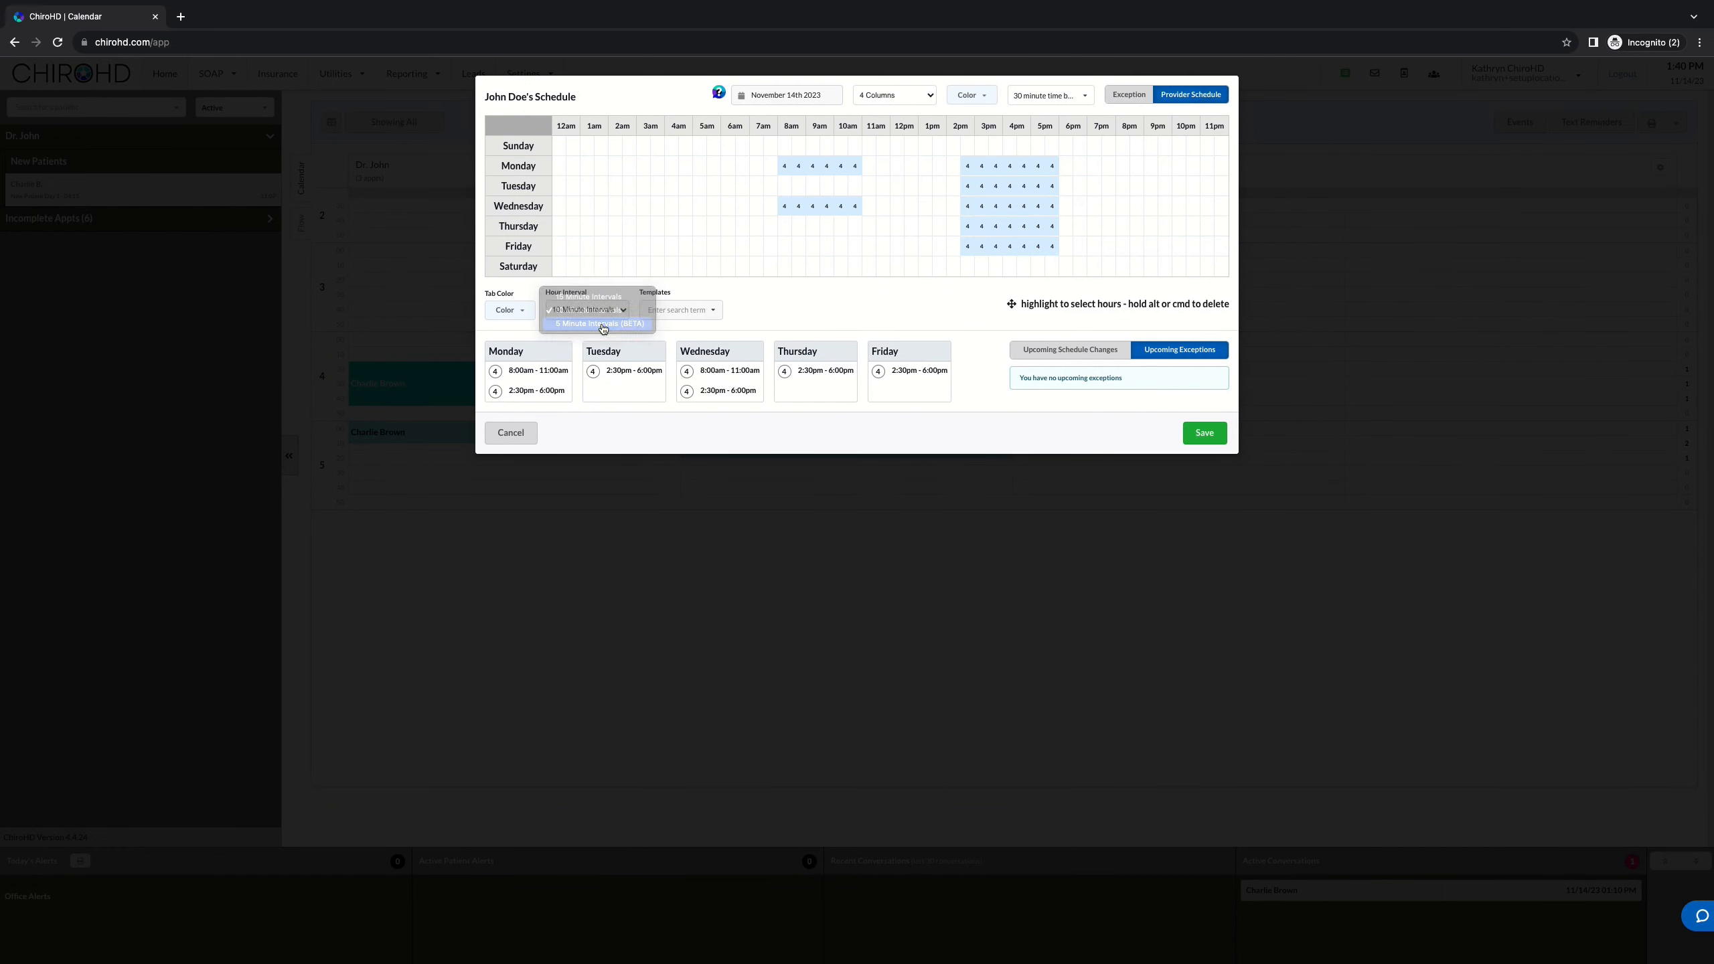
left_click(1204, 433)
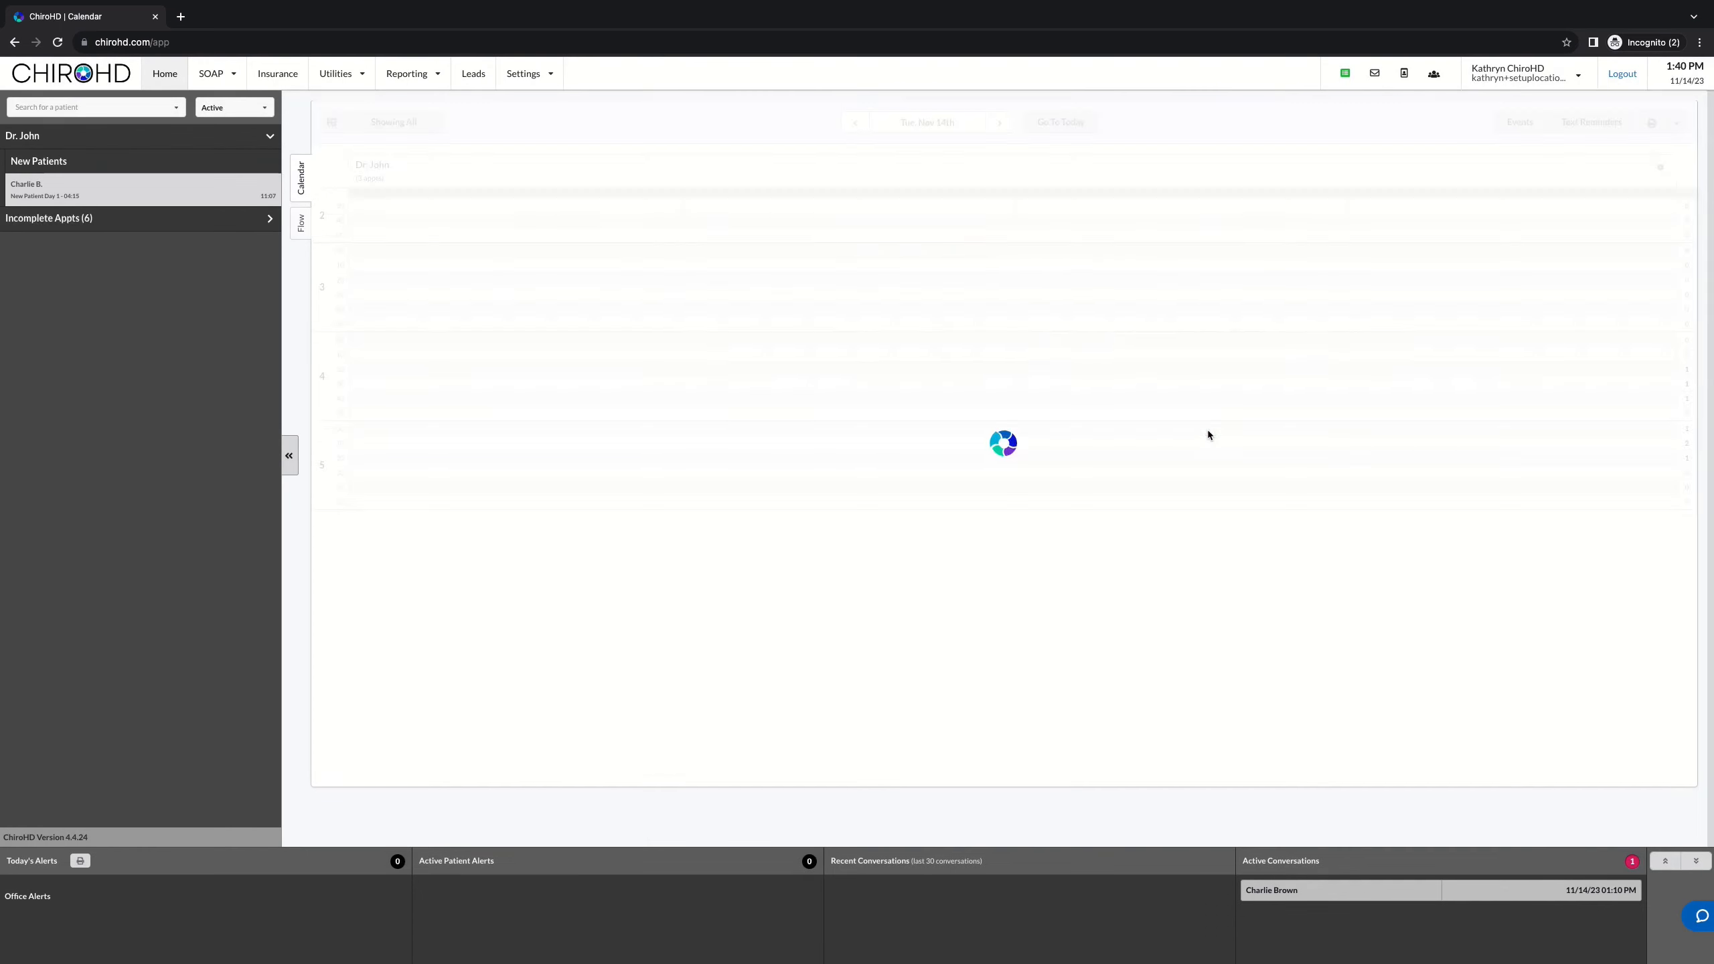
left_click(59, 43)
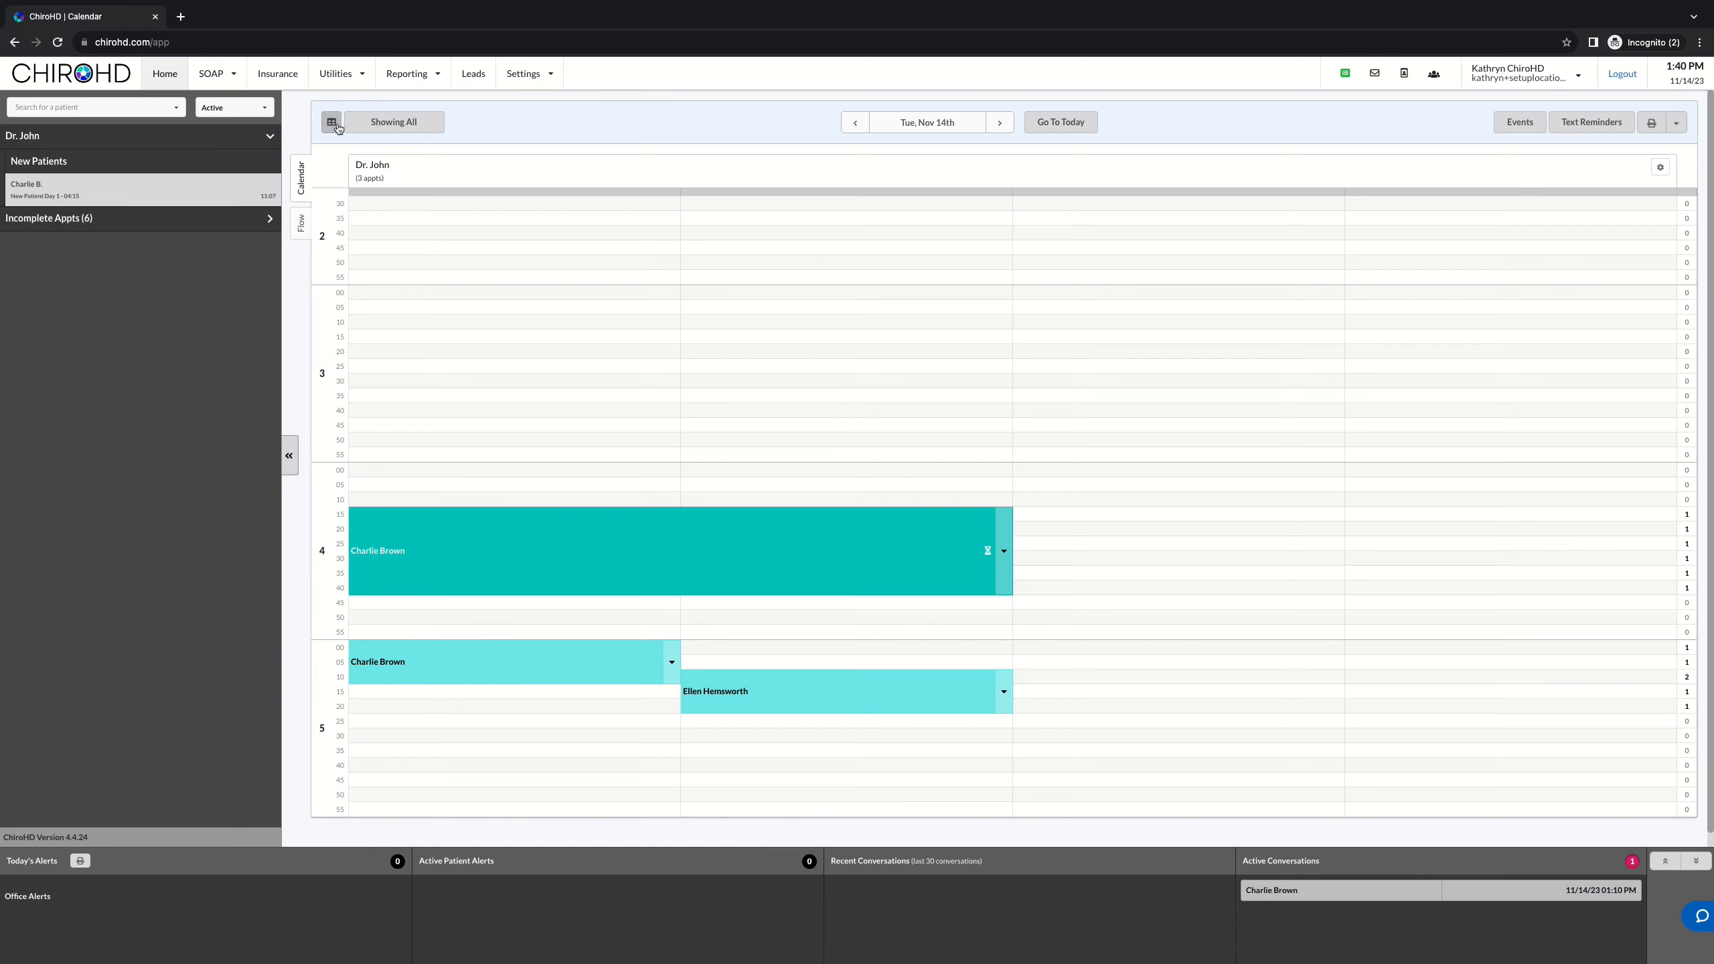
Step: Set the provider schedule's hour interval back to 15 Minute Intervals, save it and reload the calendar
left_click(1661, 167)
left_click(1191, 94)
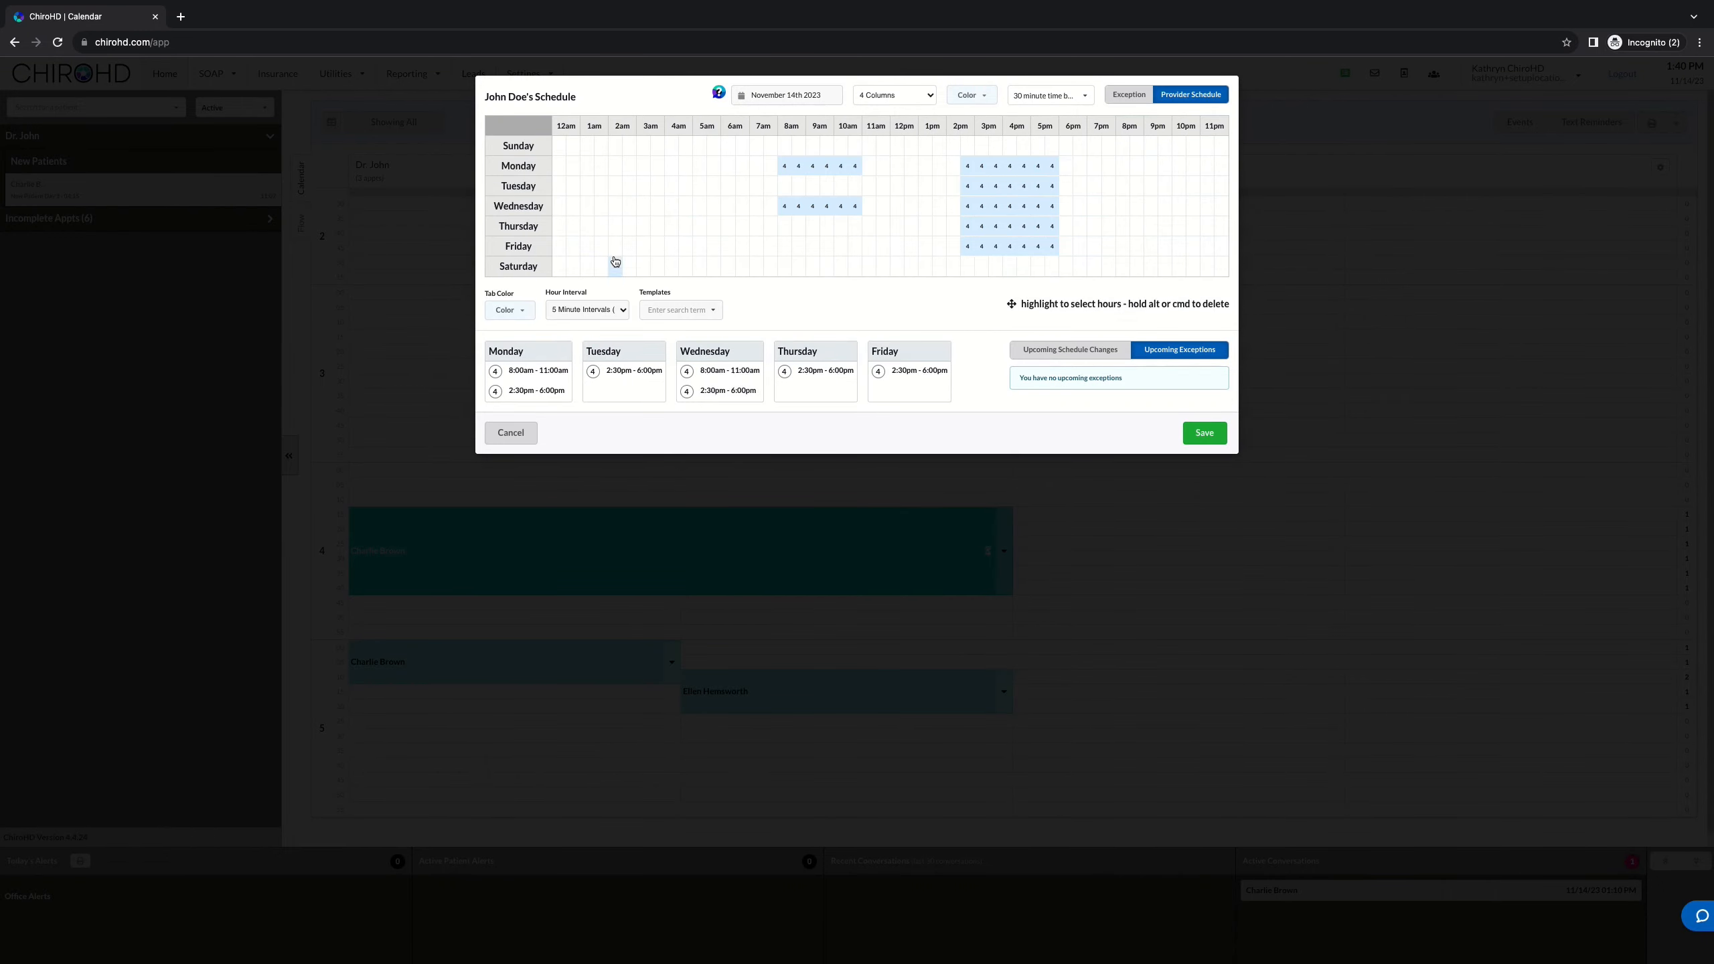
left_click(582, 311)
left_click(588, 284)
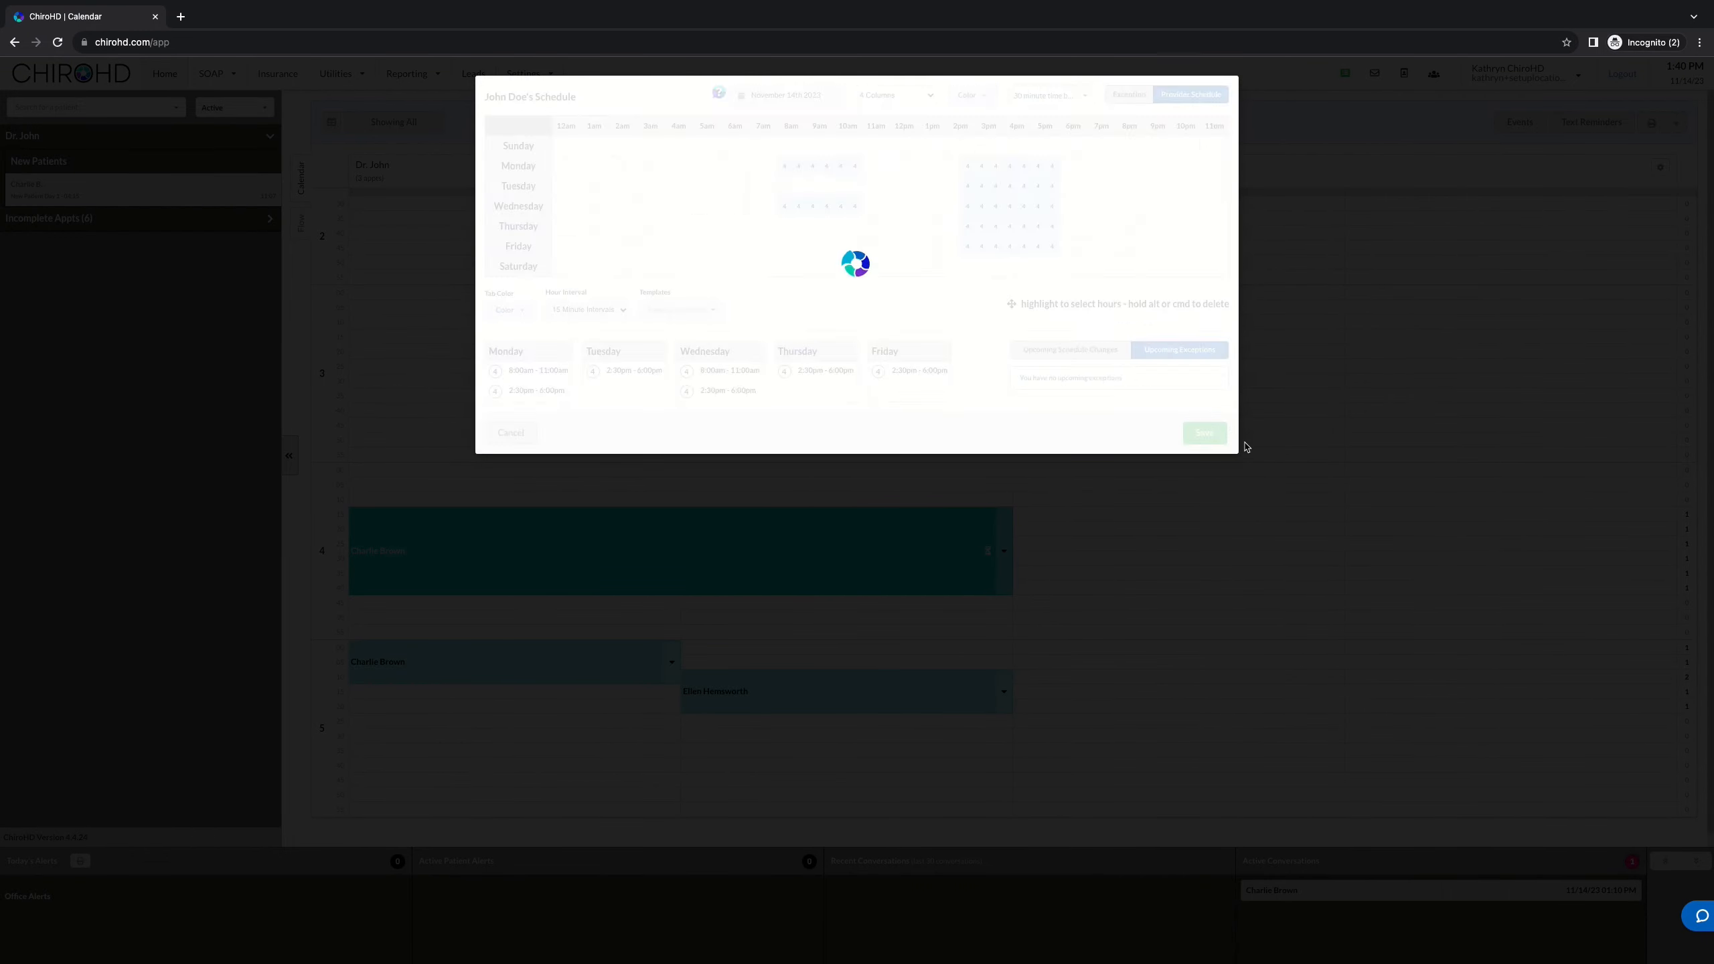
left_click(1204, 433)
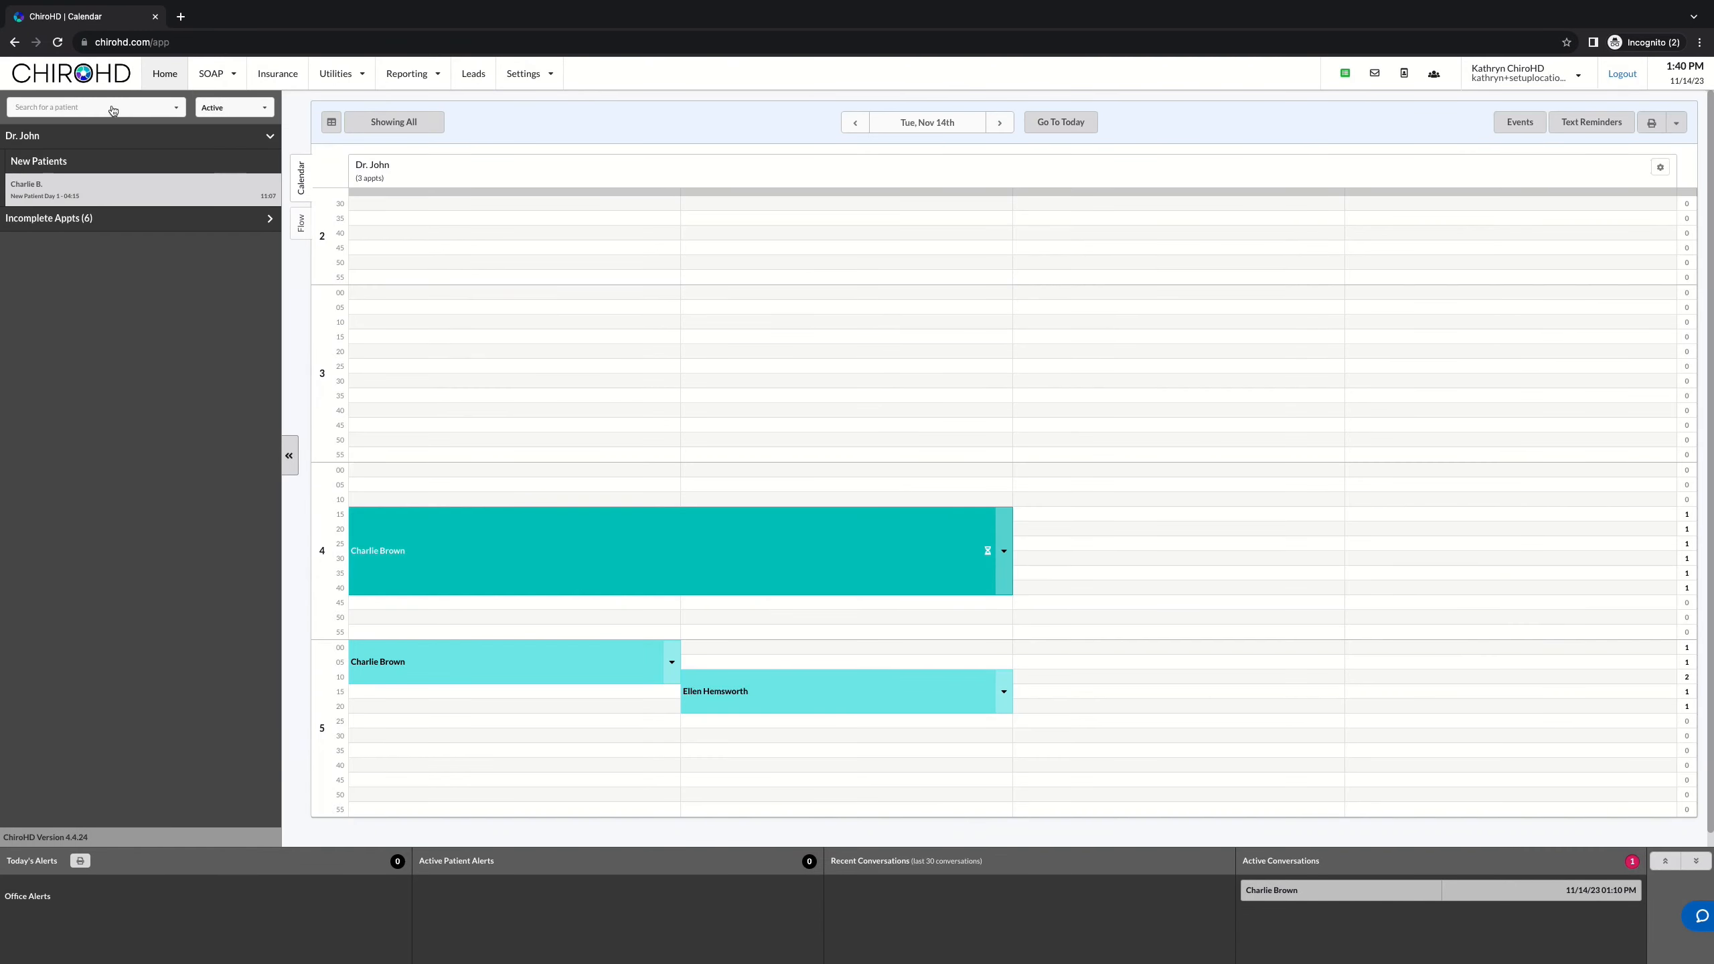
left_click(58, 42)
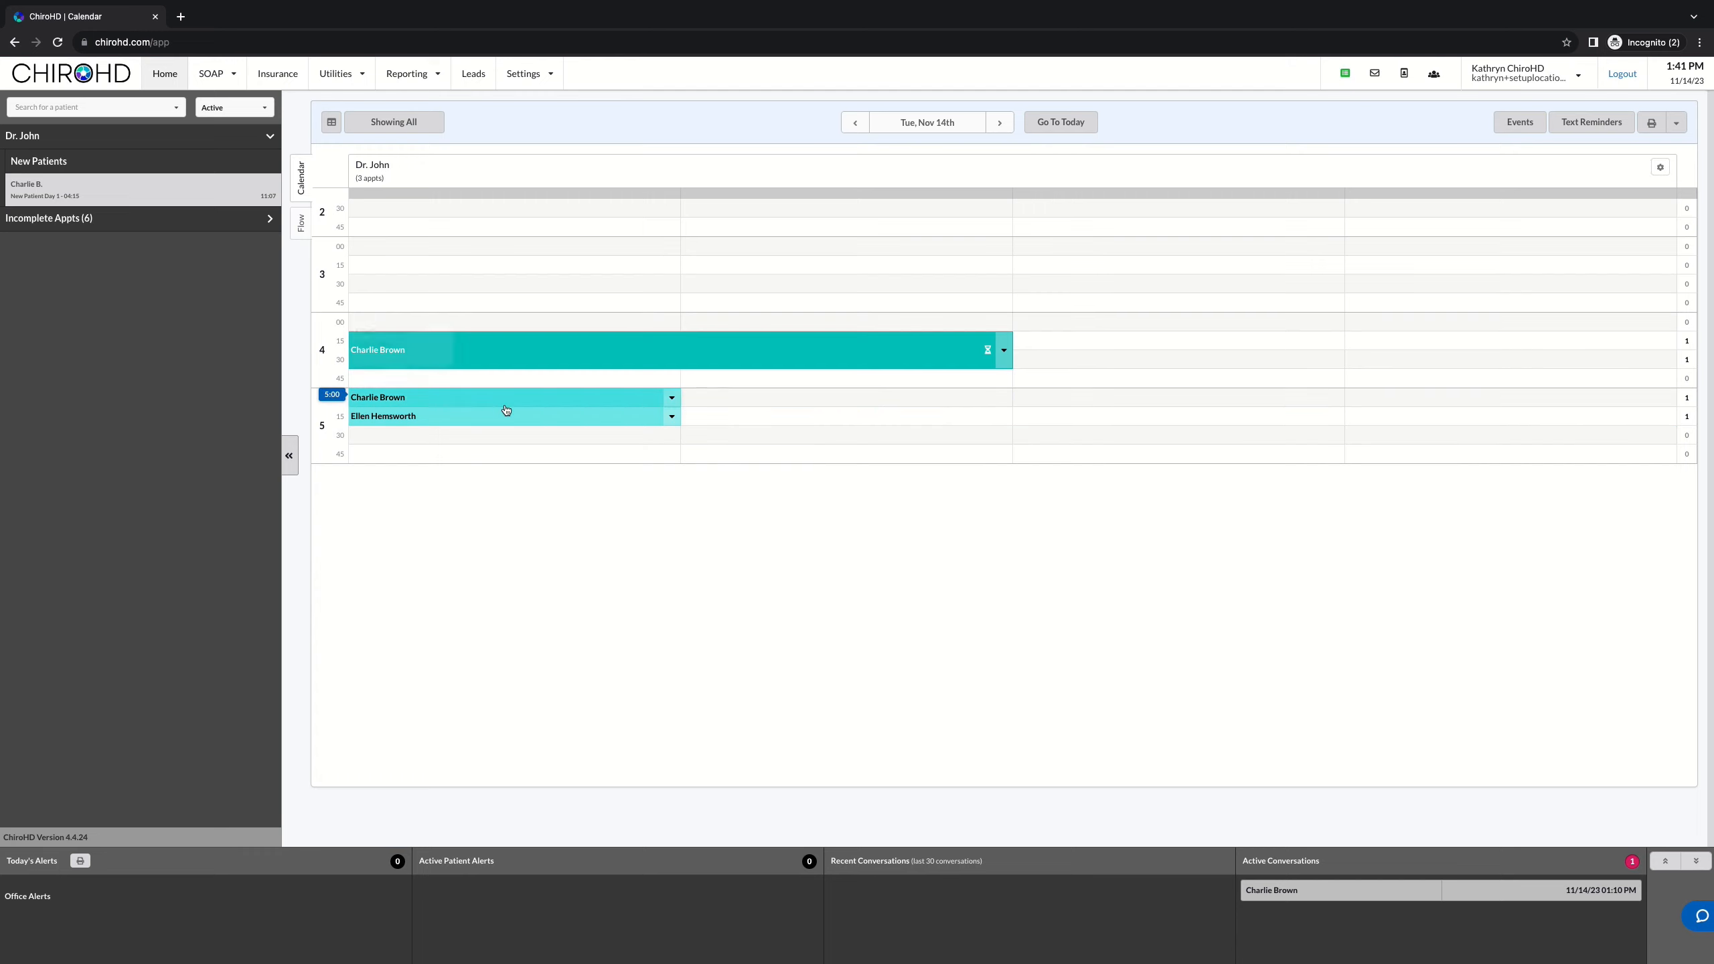
Step: Open the Appointment Sub Types section in the appointment settings
mouse_move(428, 401)
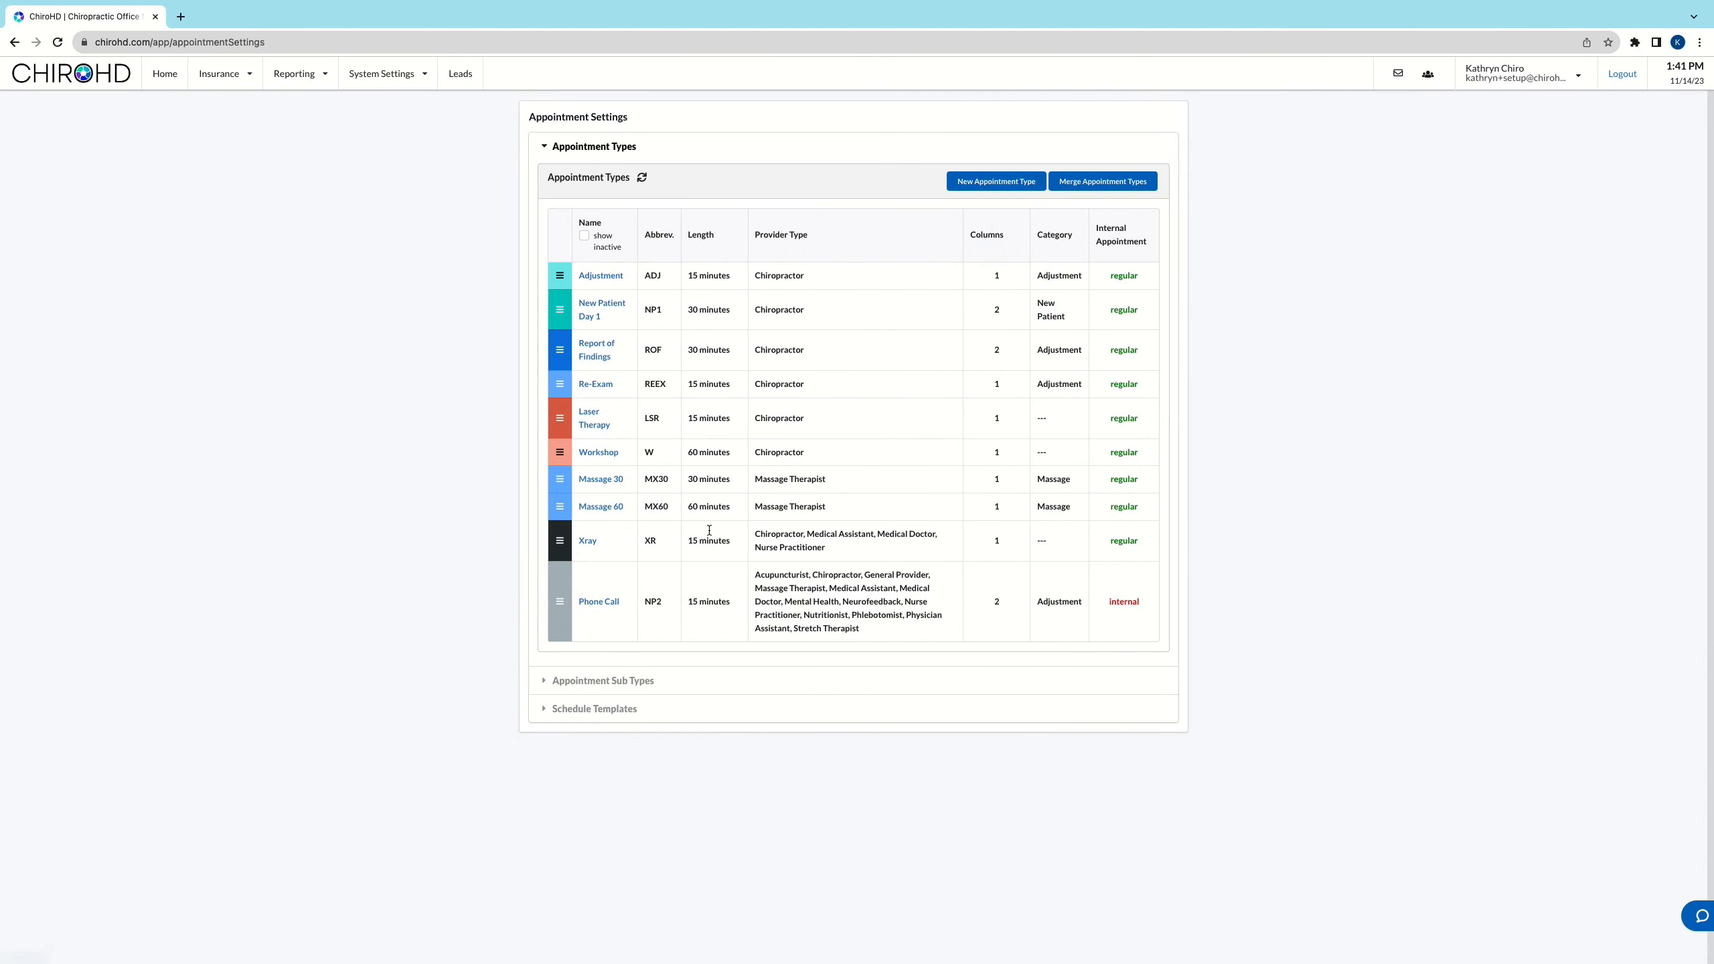
left_click(645, 683)
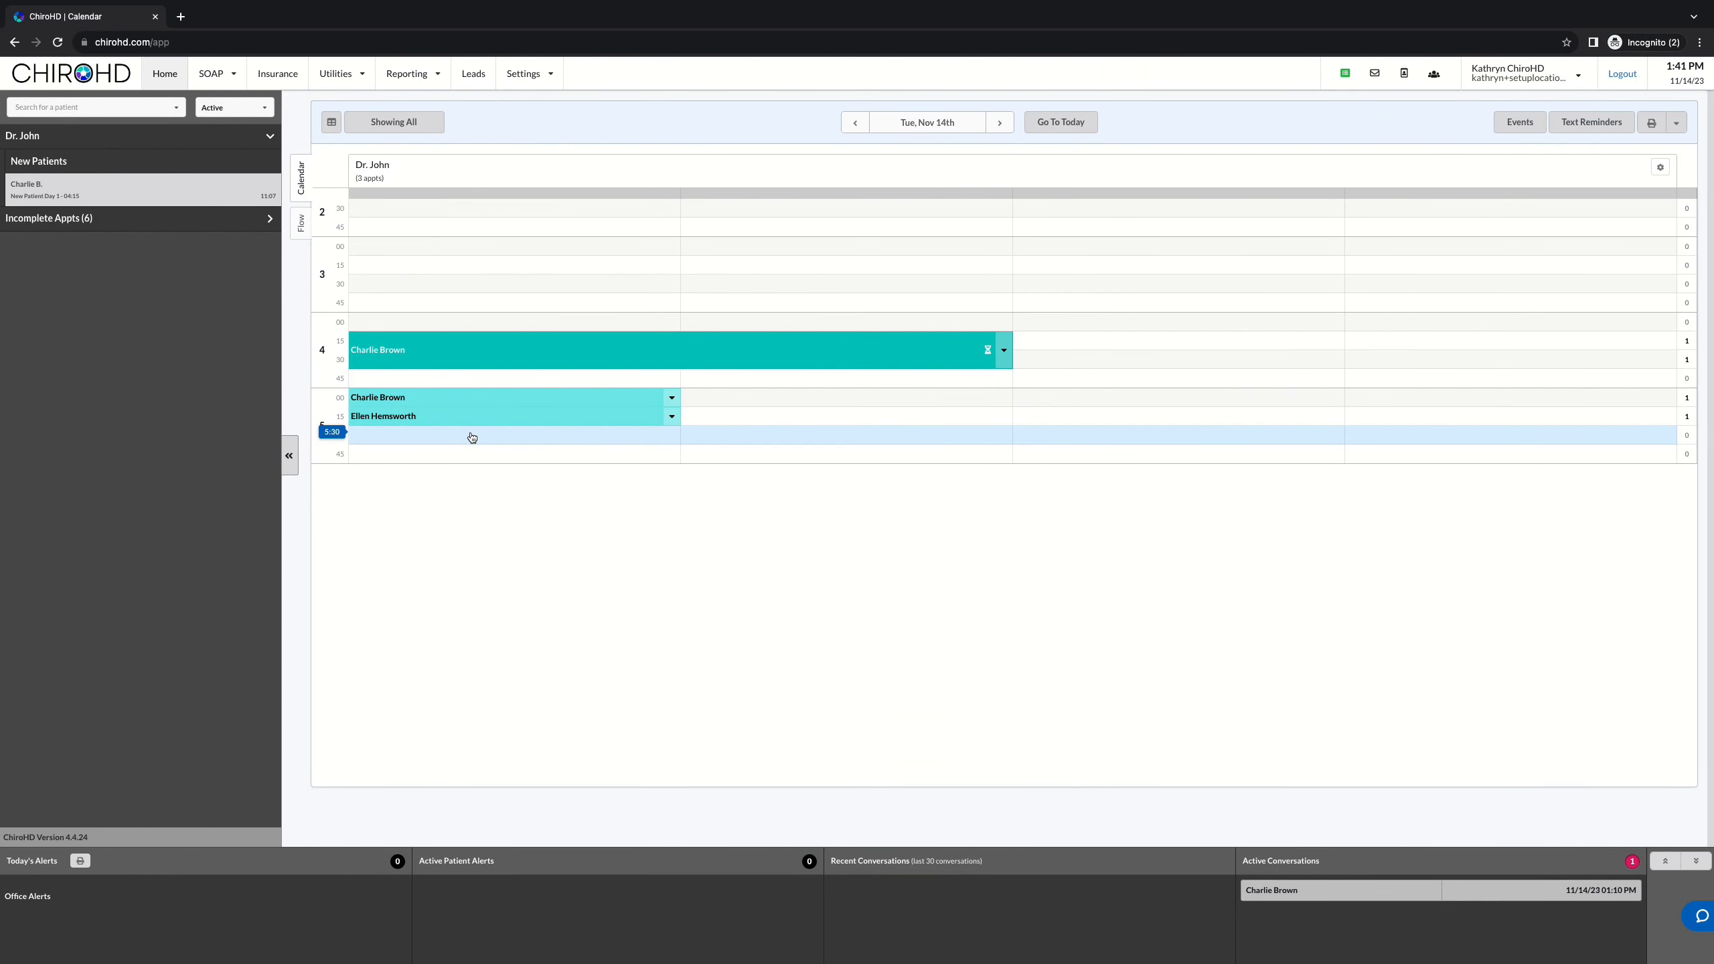
Step: Schedule a 5:30 pm Adjustment with the Additional 15 Minutes sub type for the patient already booked at 5:10 pm
left_click(472, 437)
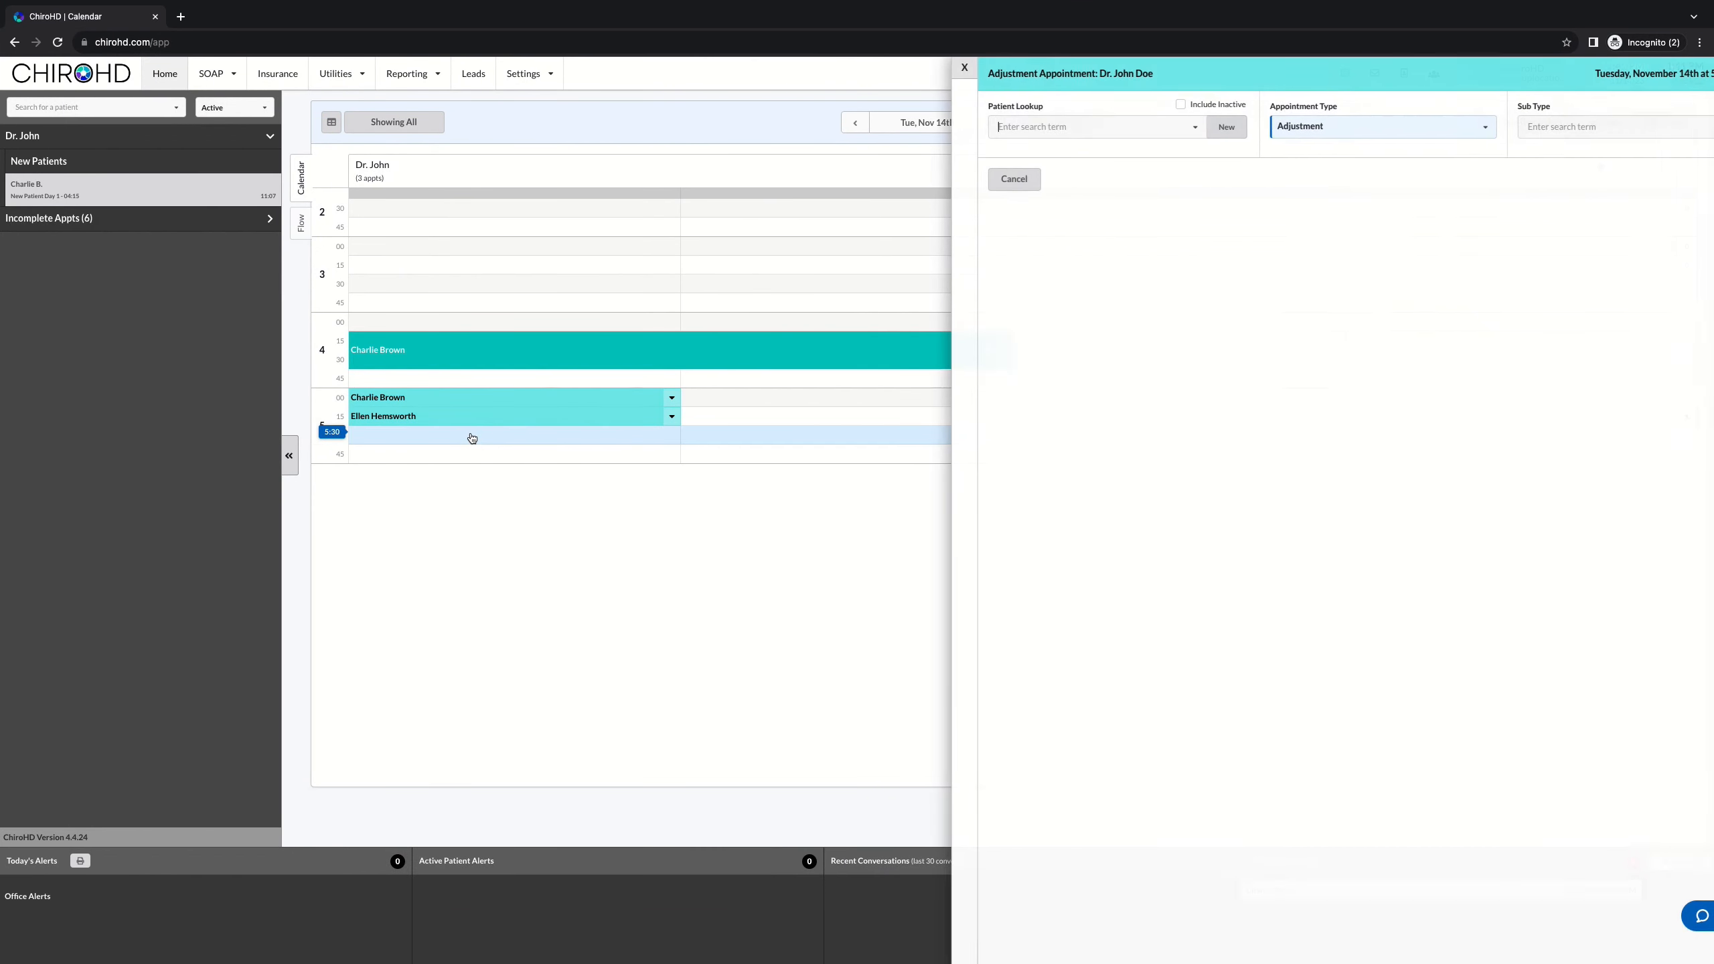
left_click(1070, 131)
type("ell")
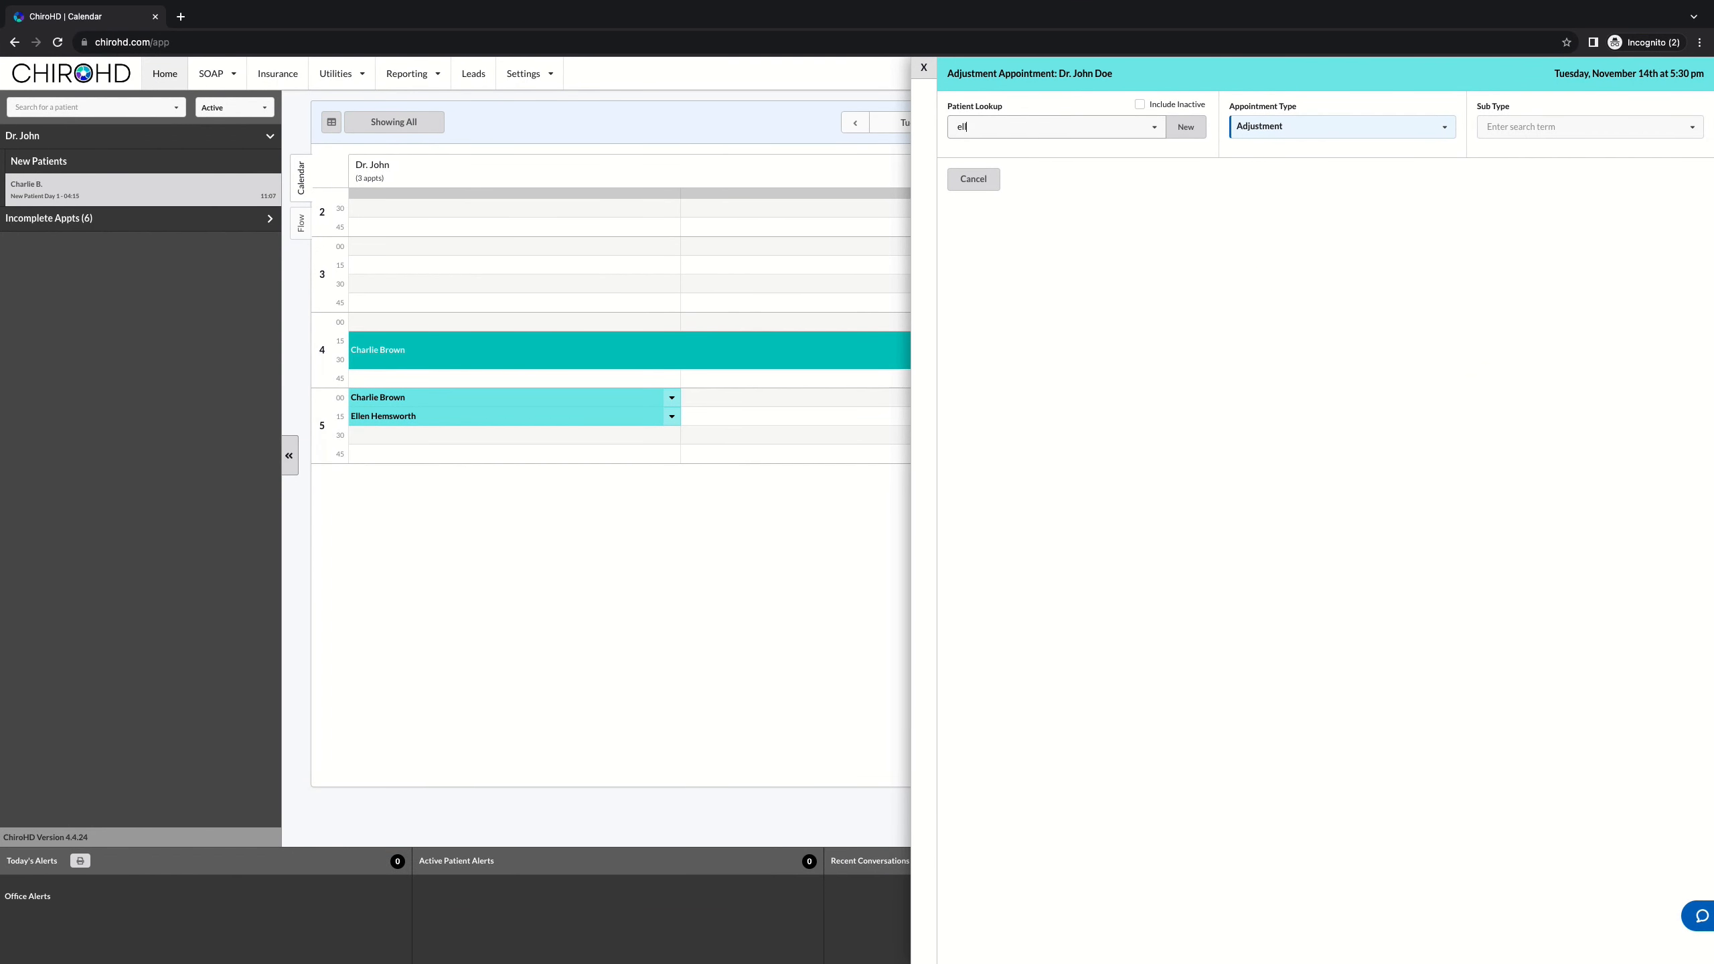
left_click(1076, 153)
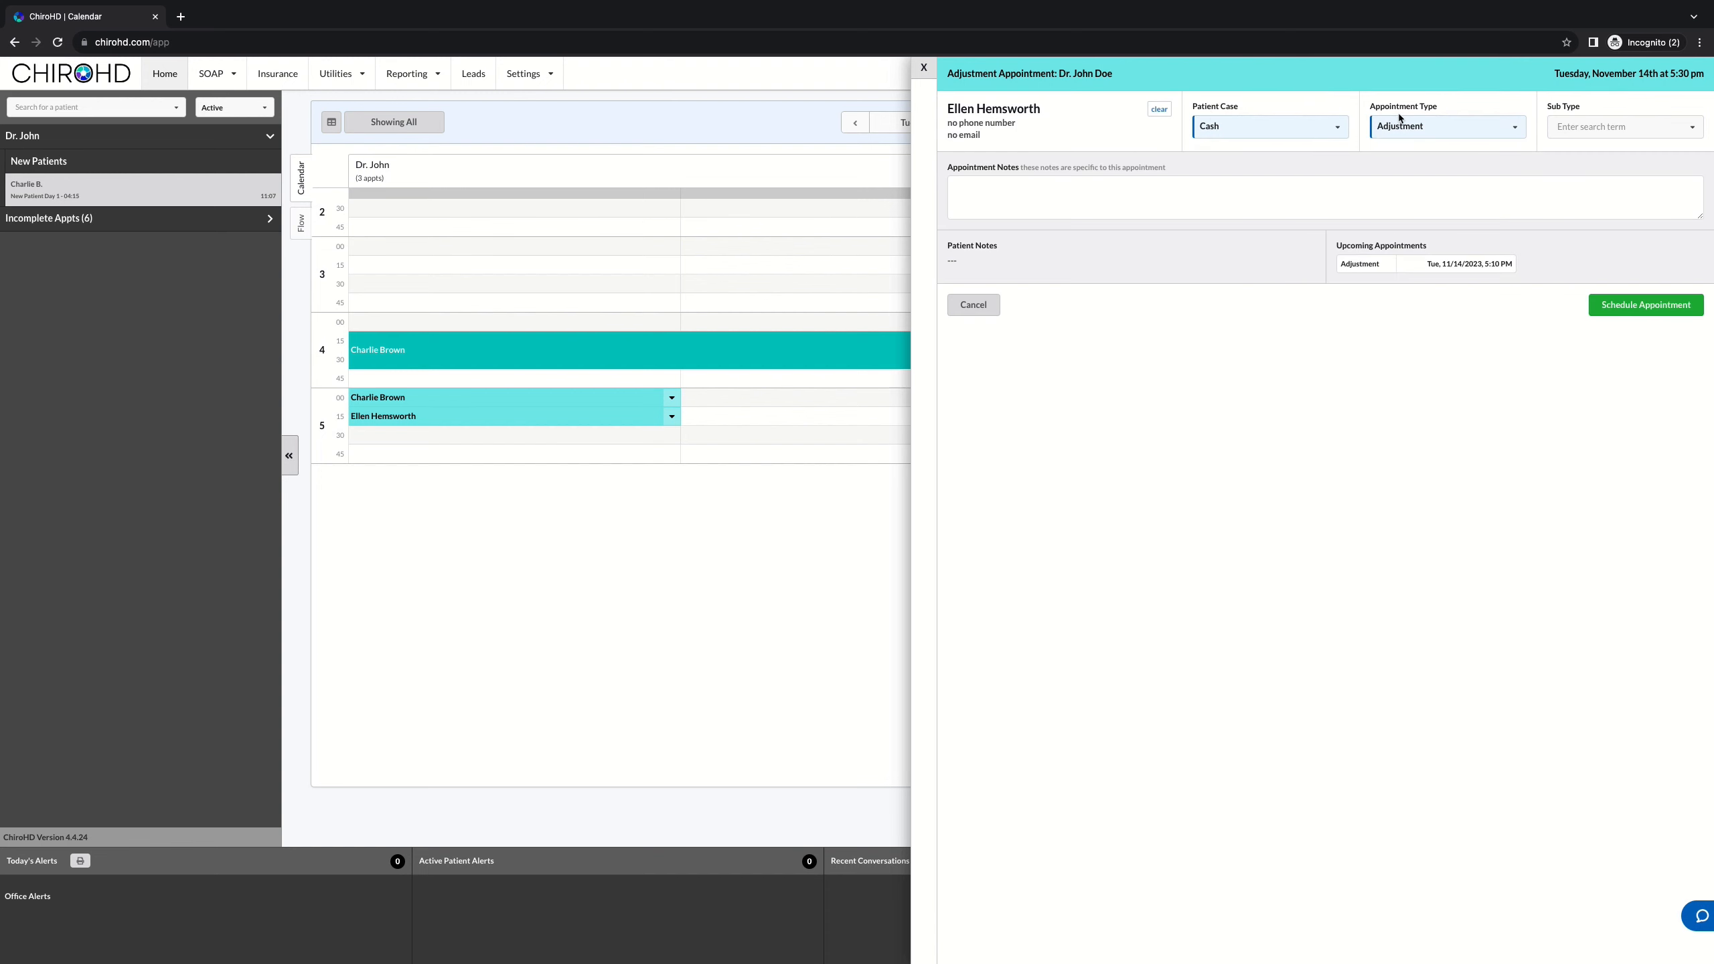
left_click(1608, 125)
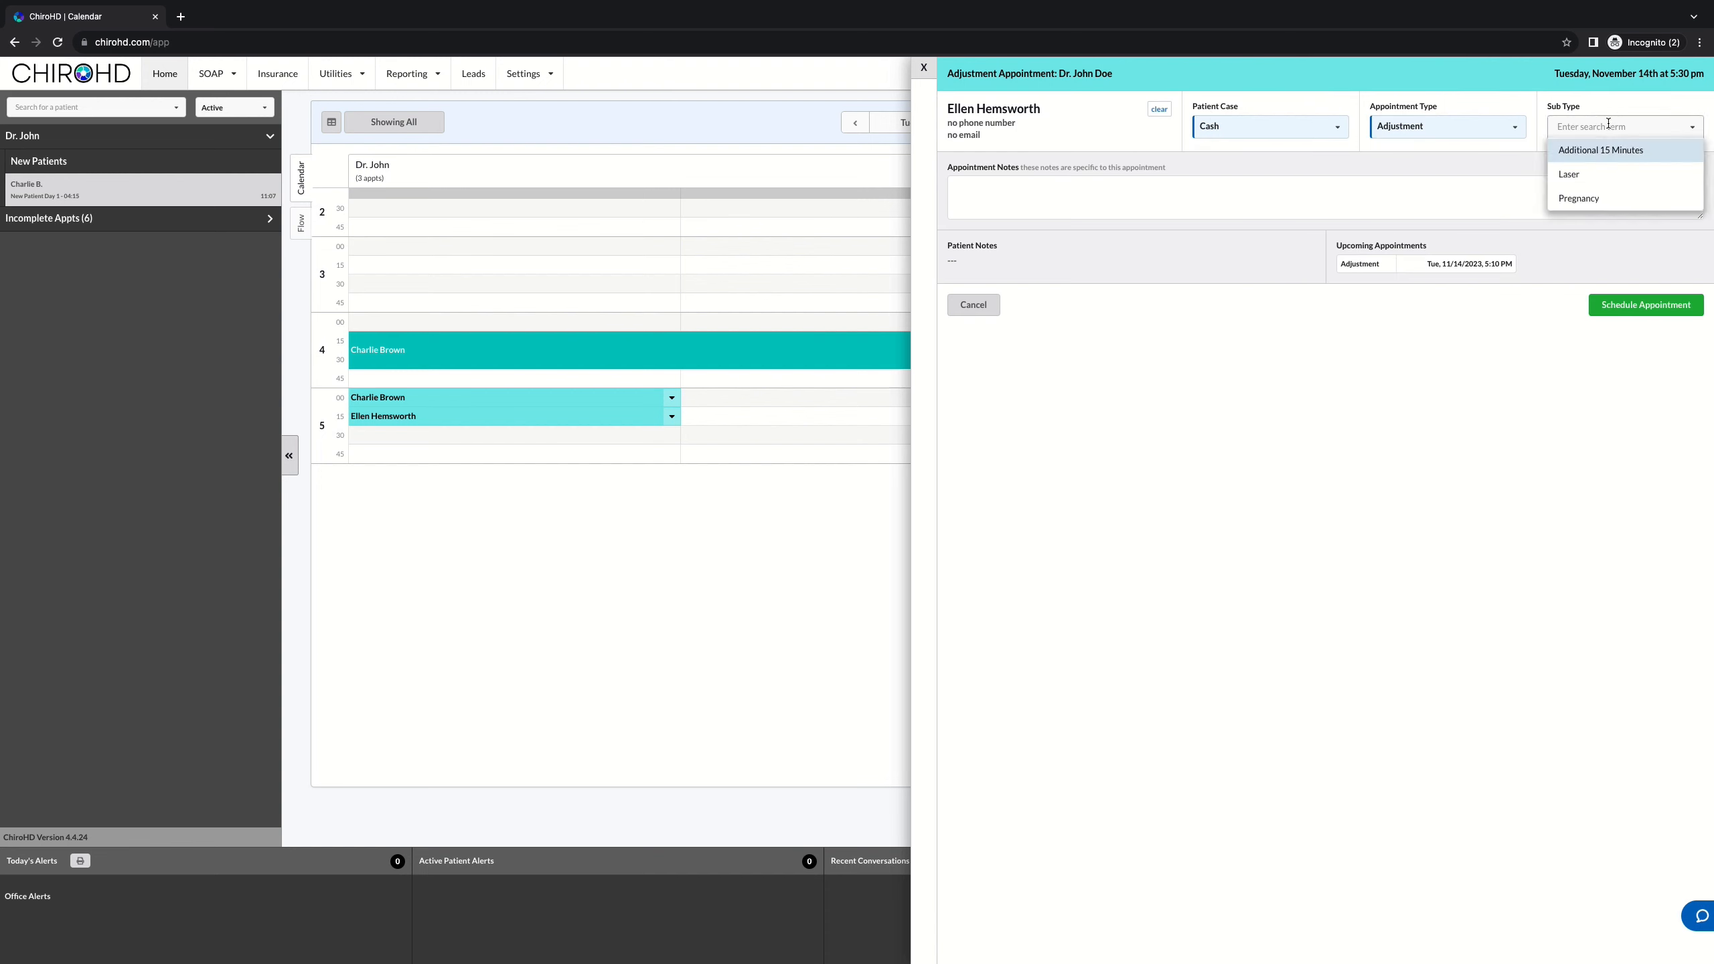
left_click(1612, 152)
left_click(1645, 304)
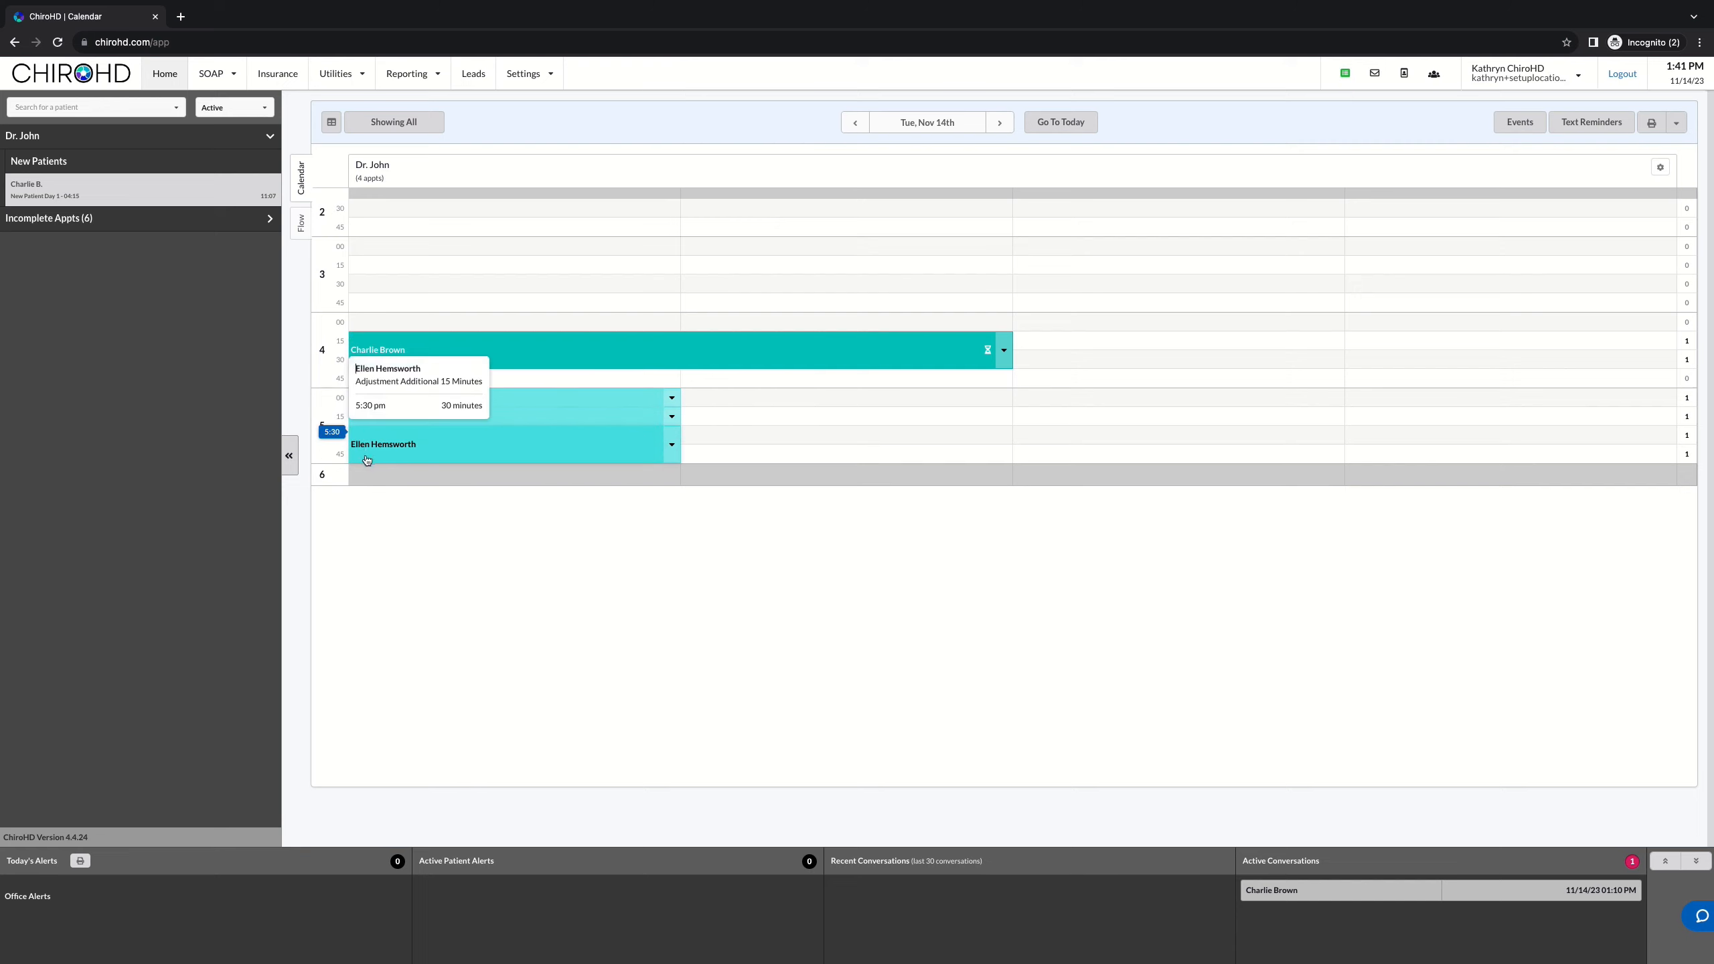
Step: Open the Schedule Templates section in the appointment settings and review the First Month Template and the Growth Template without changing them
key("ctrl+Left")
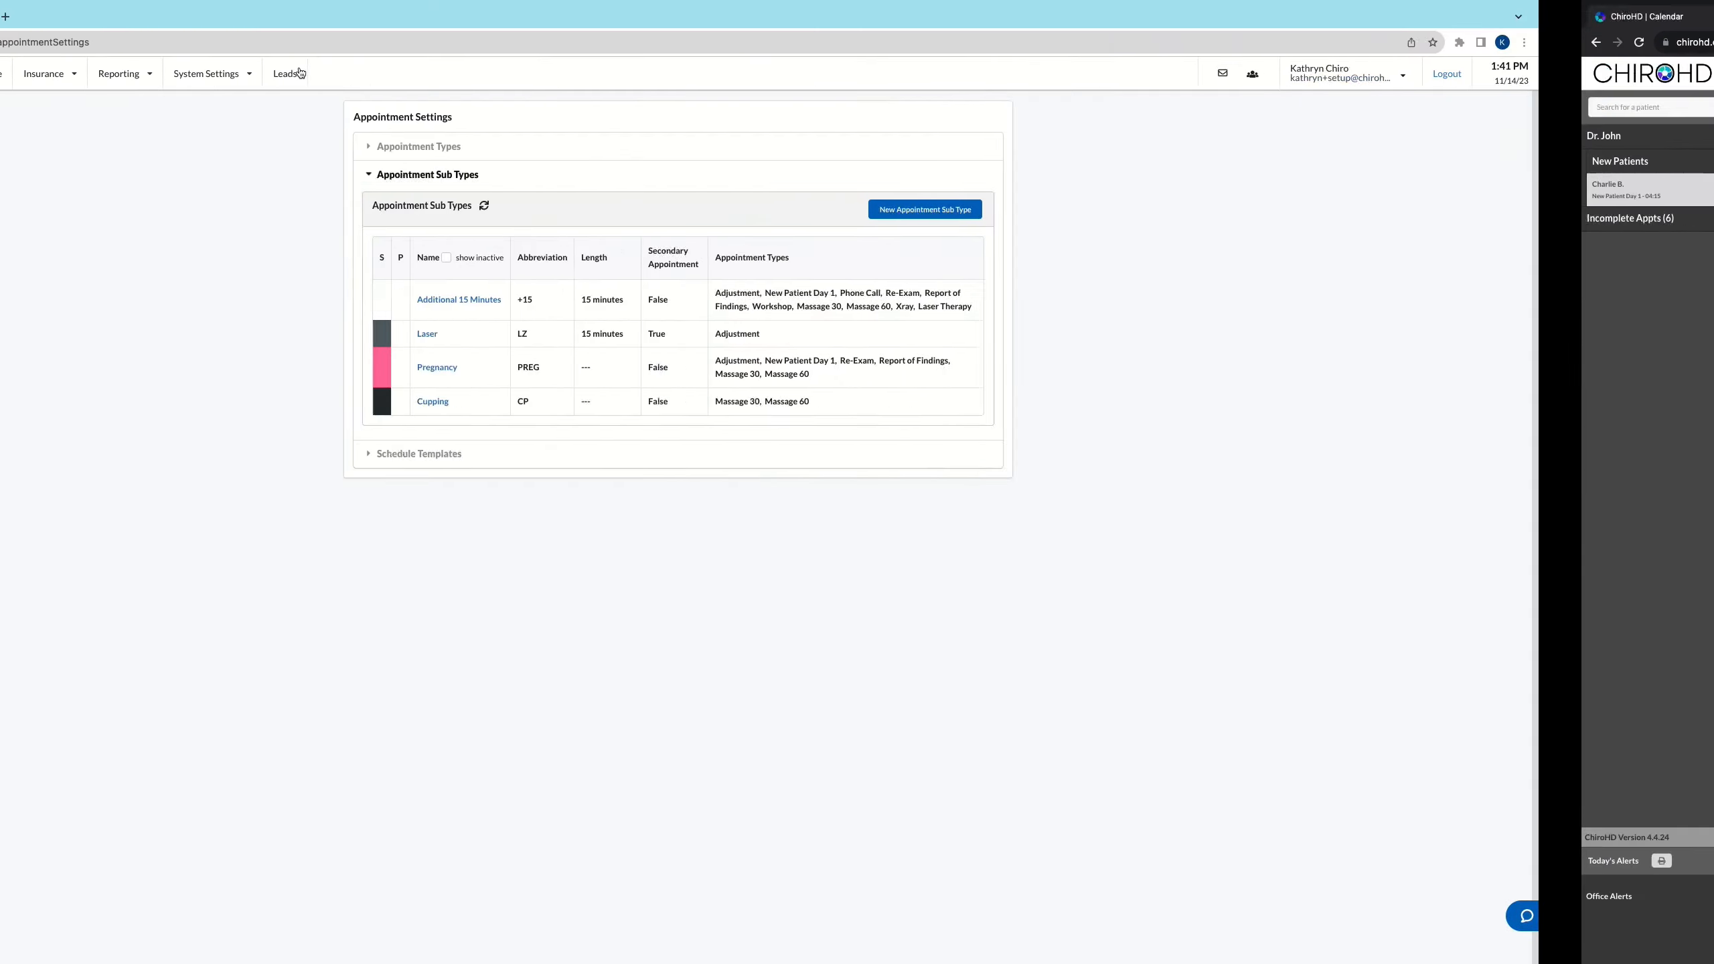
left_click(577, 453)
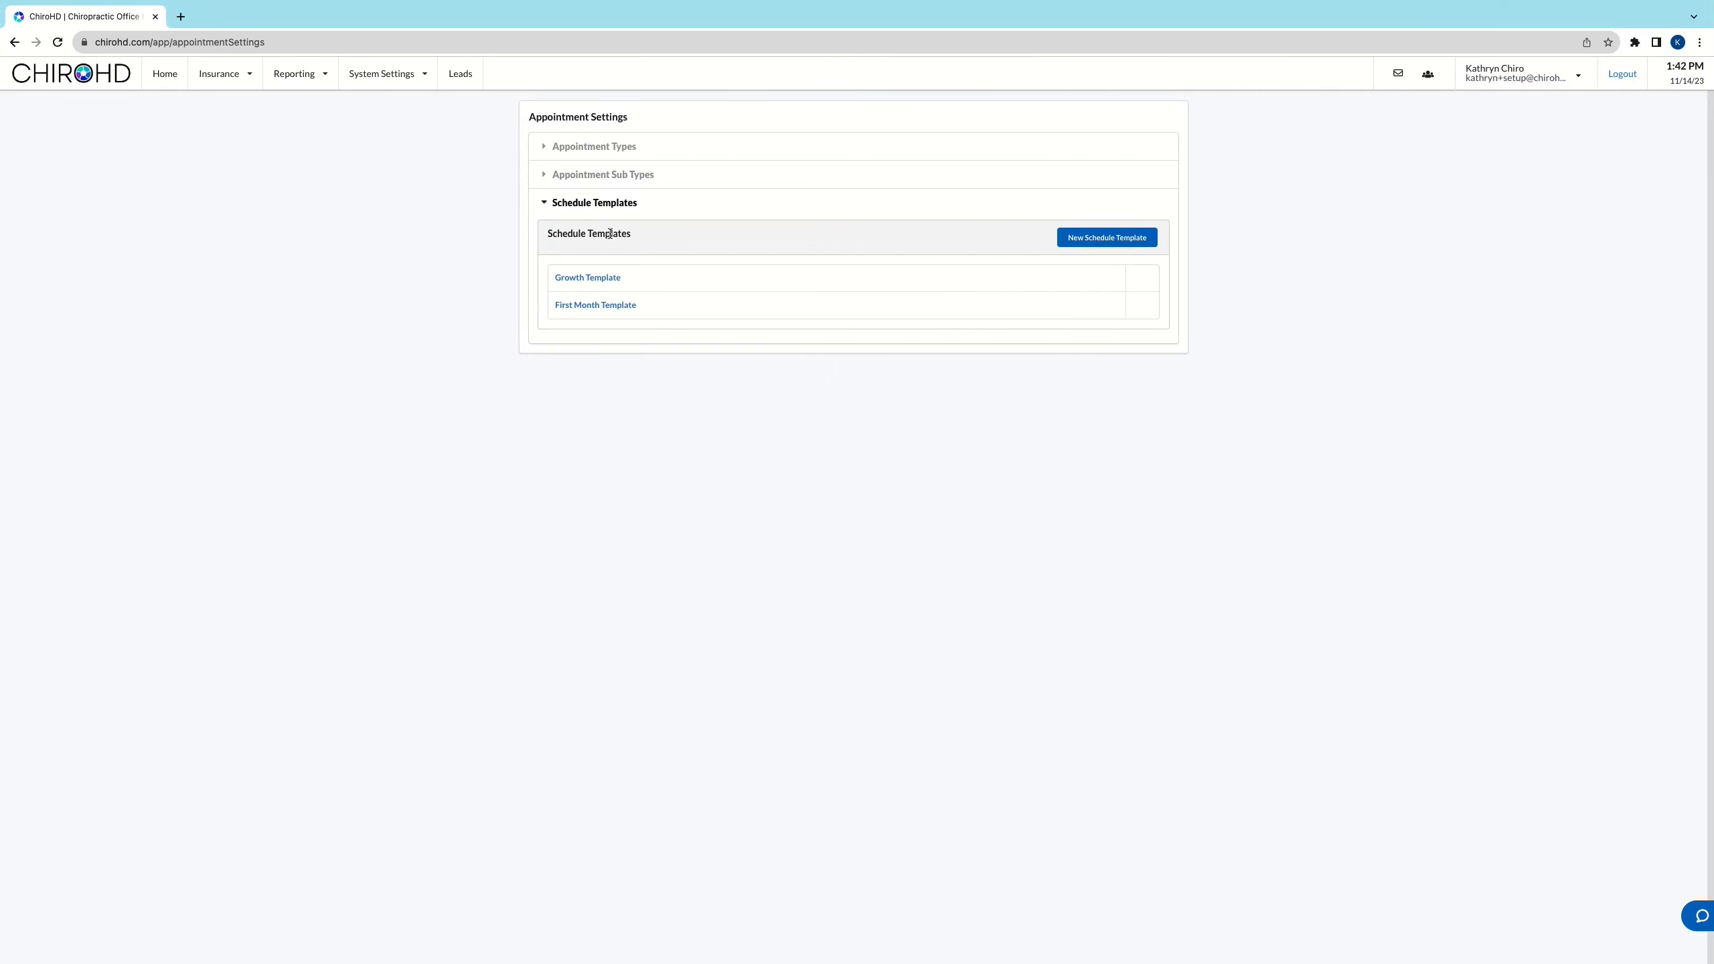
left_click(611, 305)
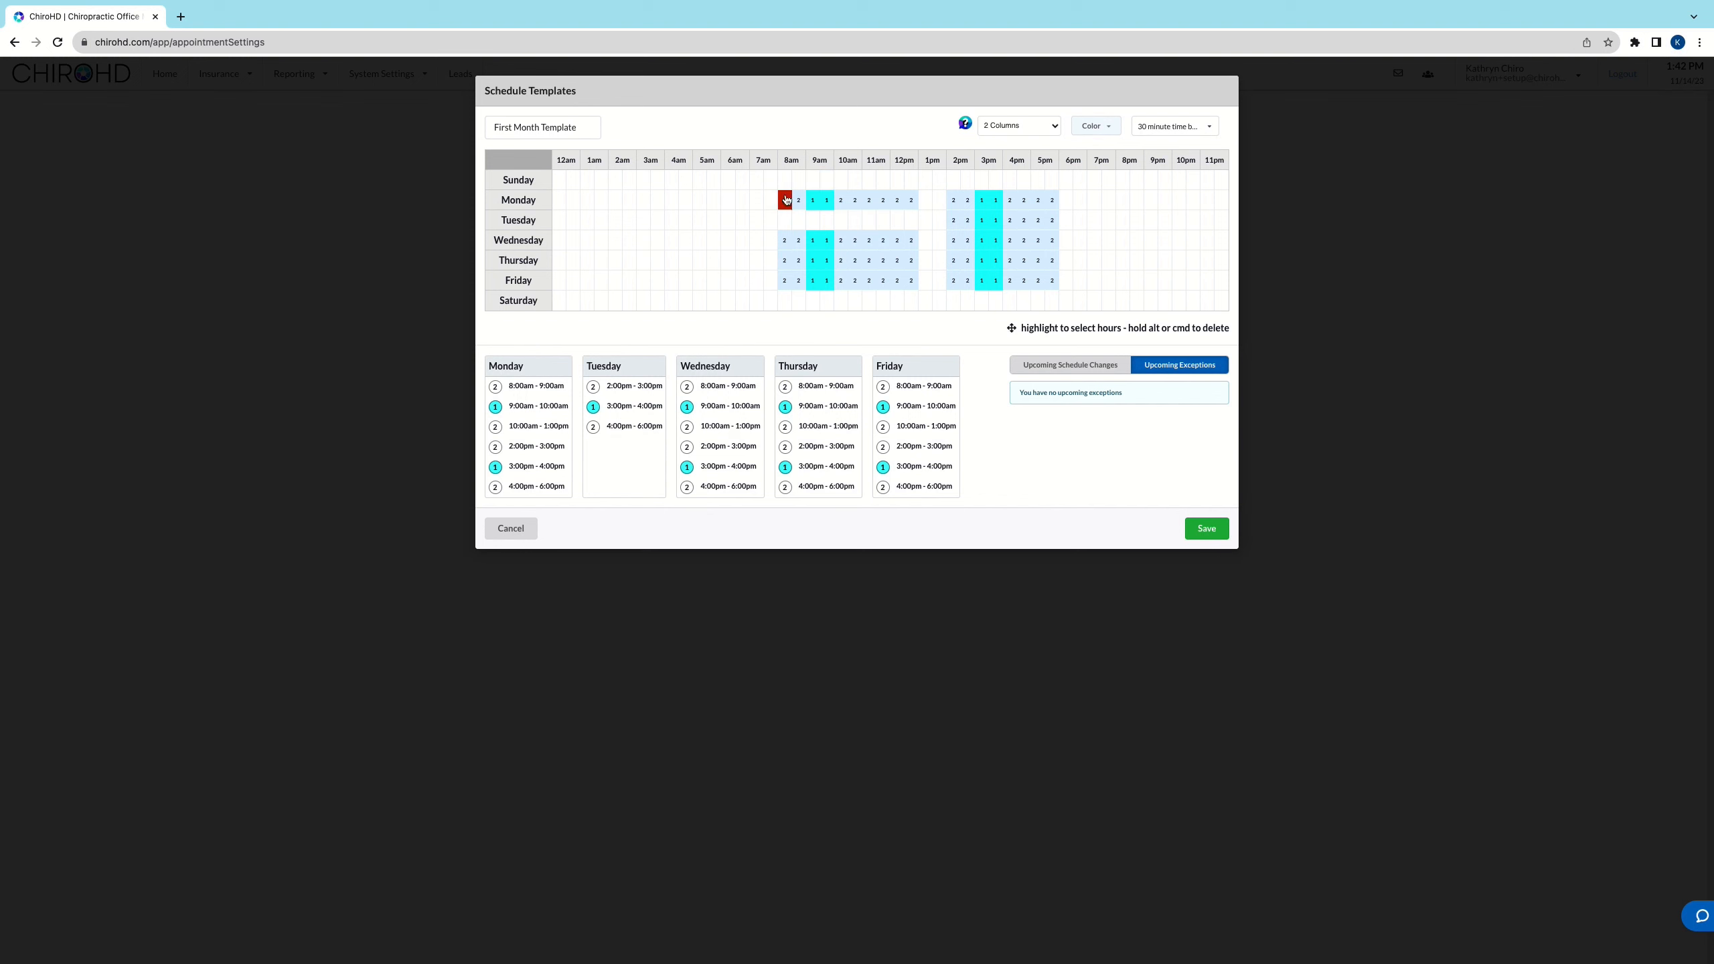
left_click(512, 530)
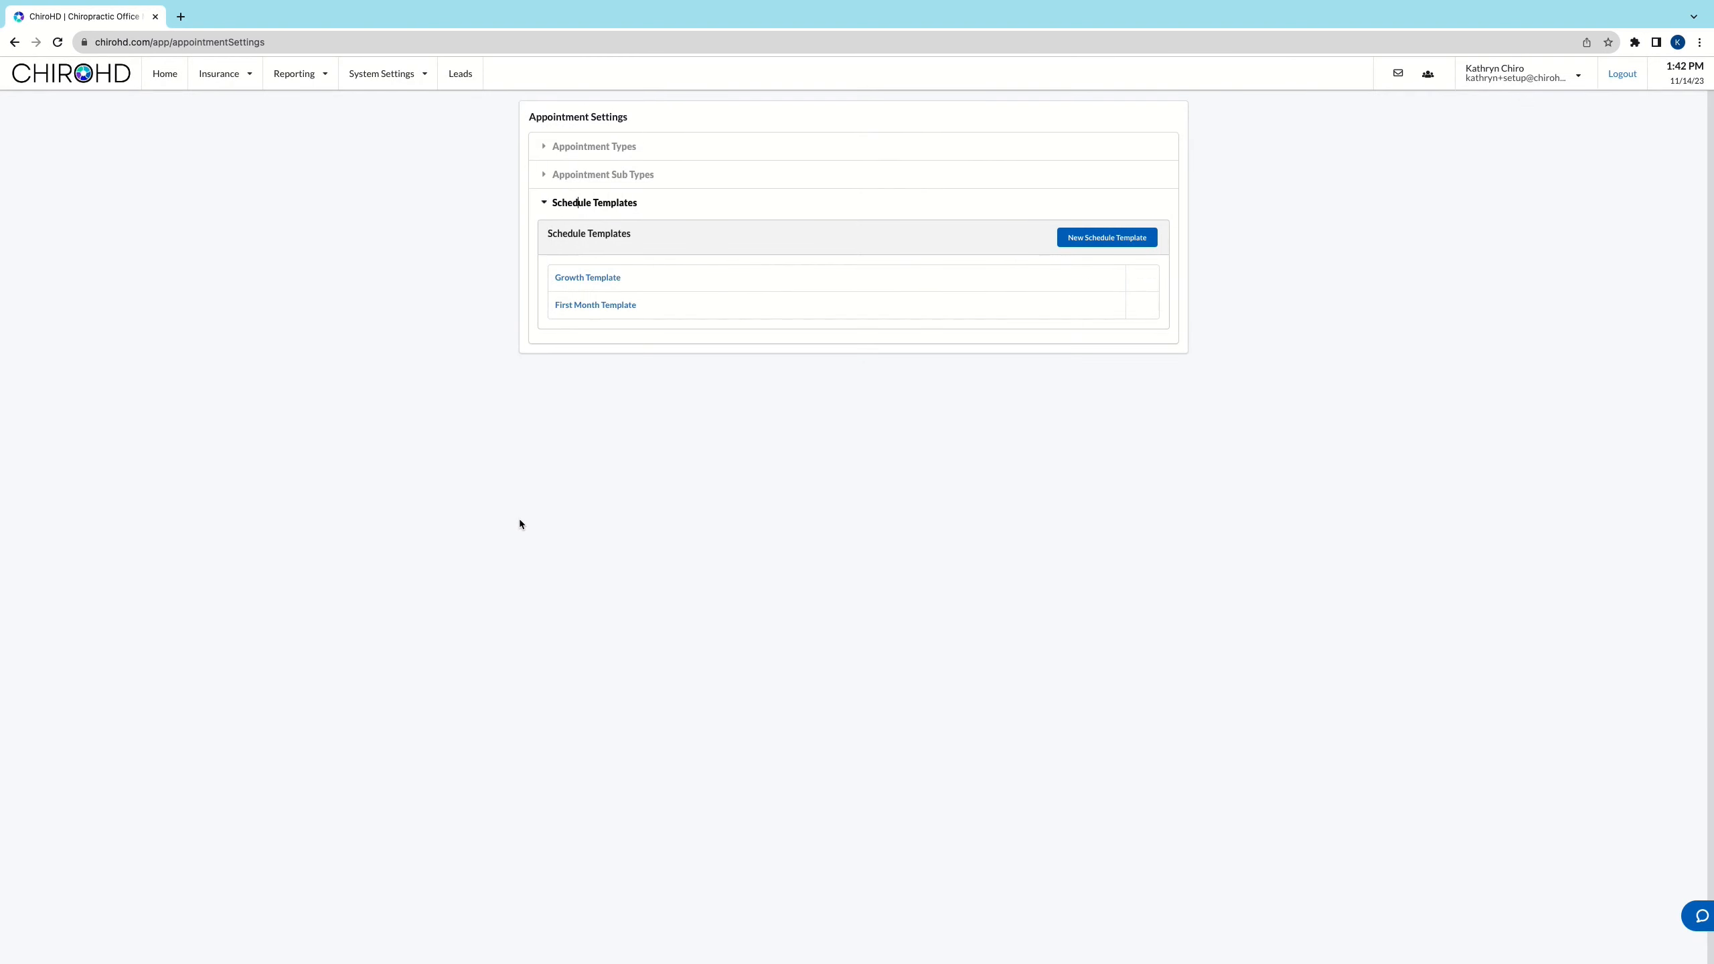
left_click(595, 279)
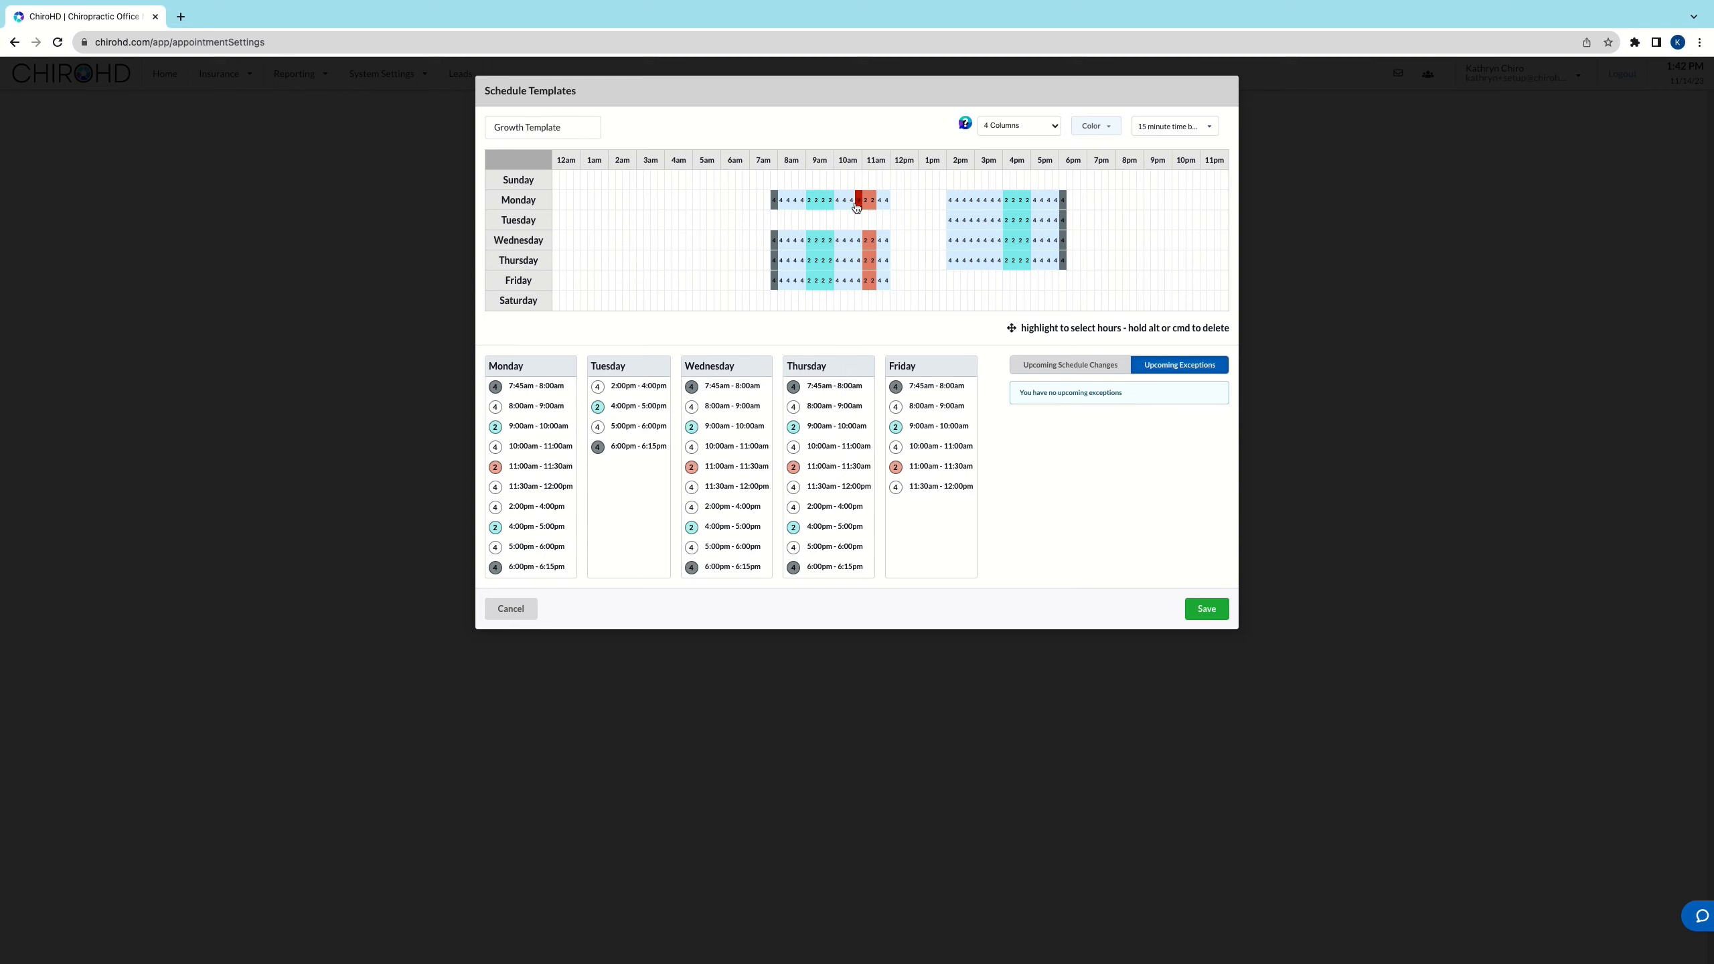
left_click(511, 609)
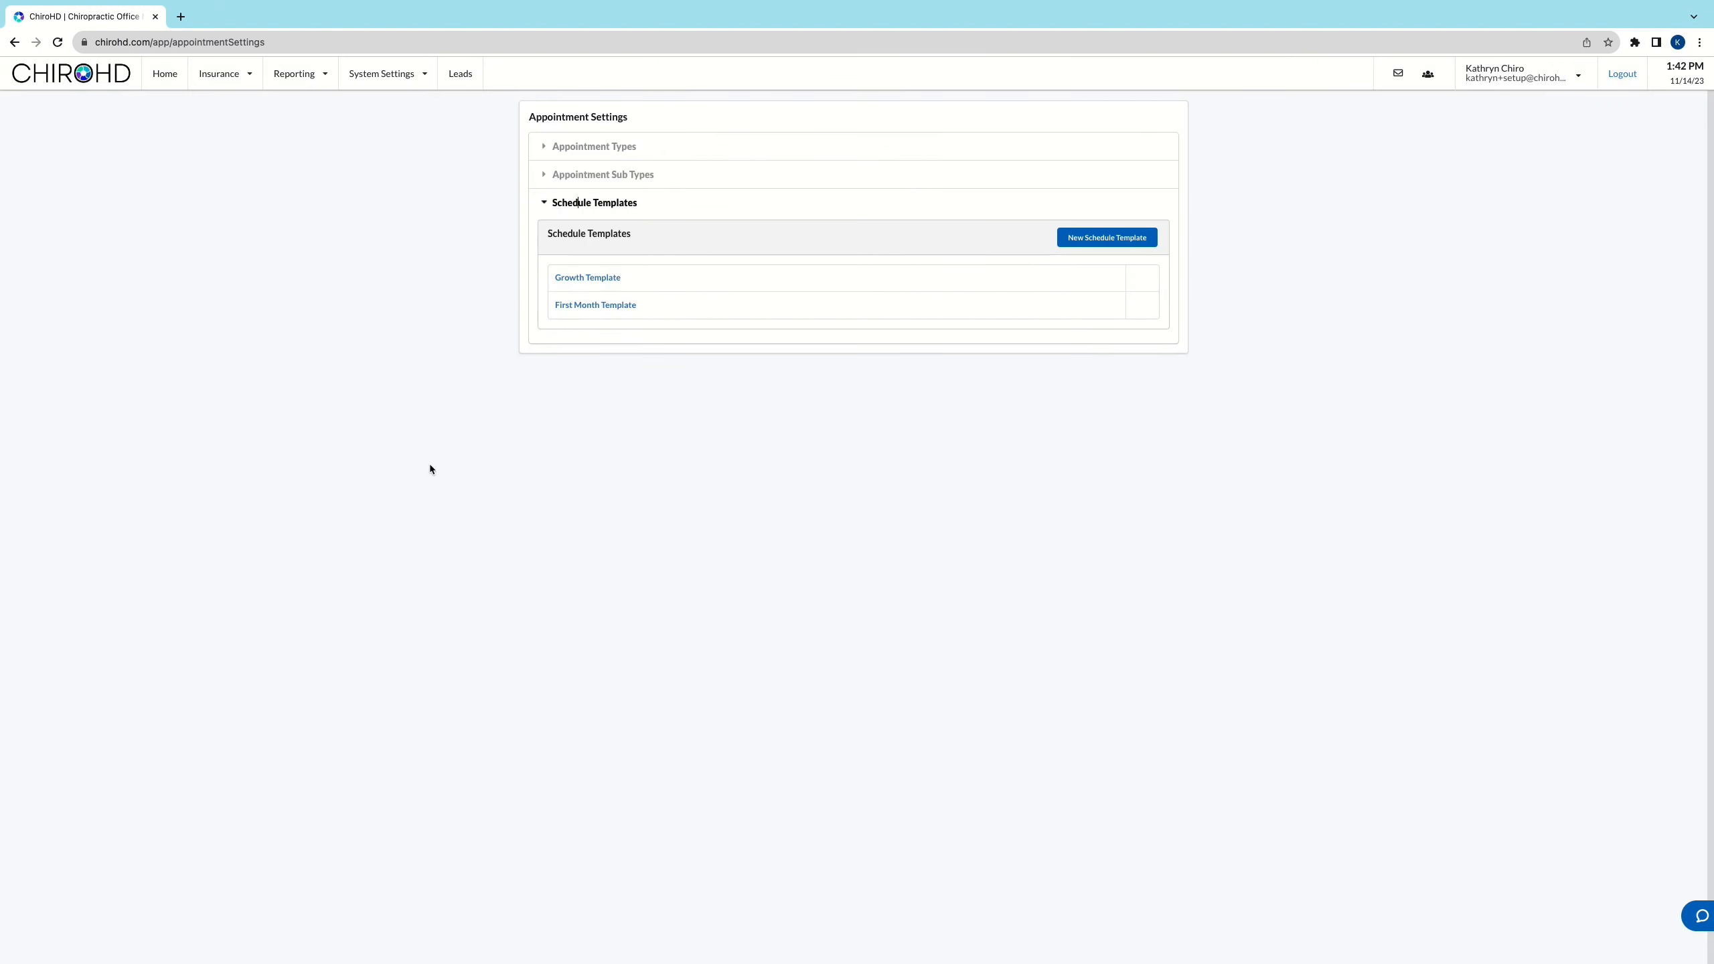
Step: Apply the Growth Template to the provider schedule from the calendar, save it and reload the calendar
key("ctrl+Right")
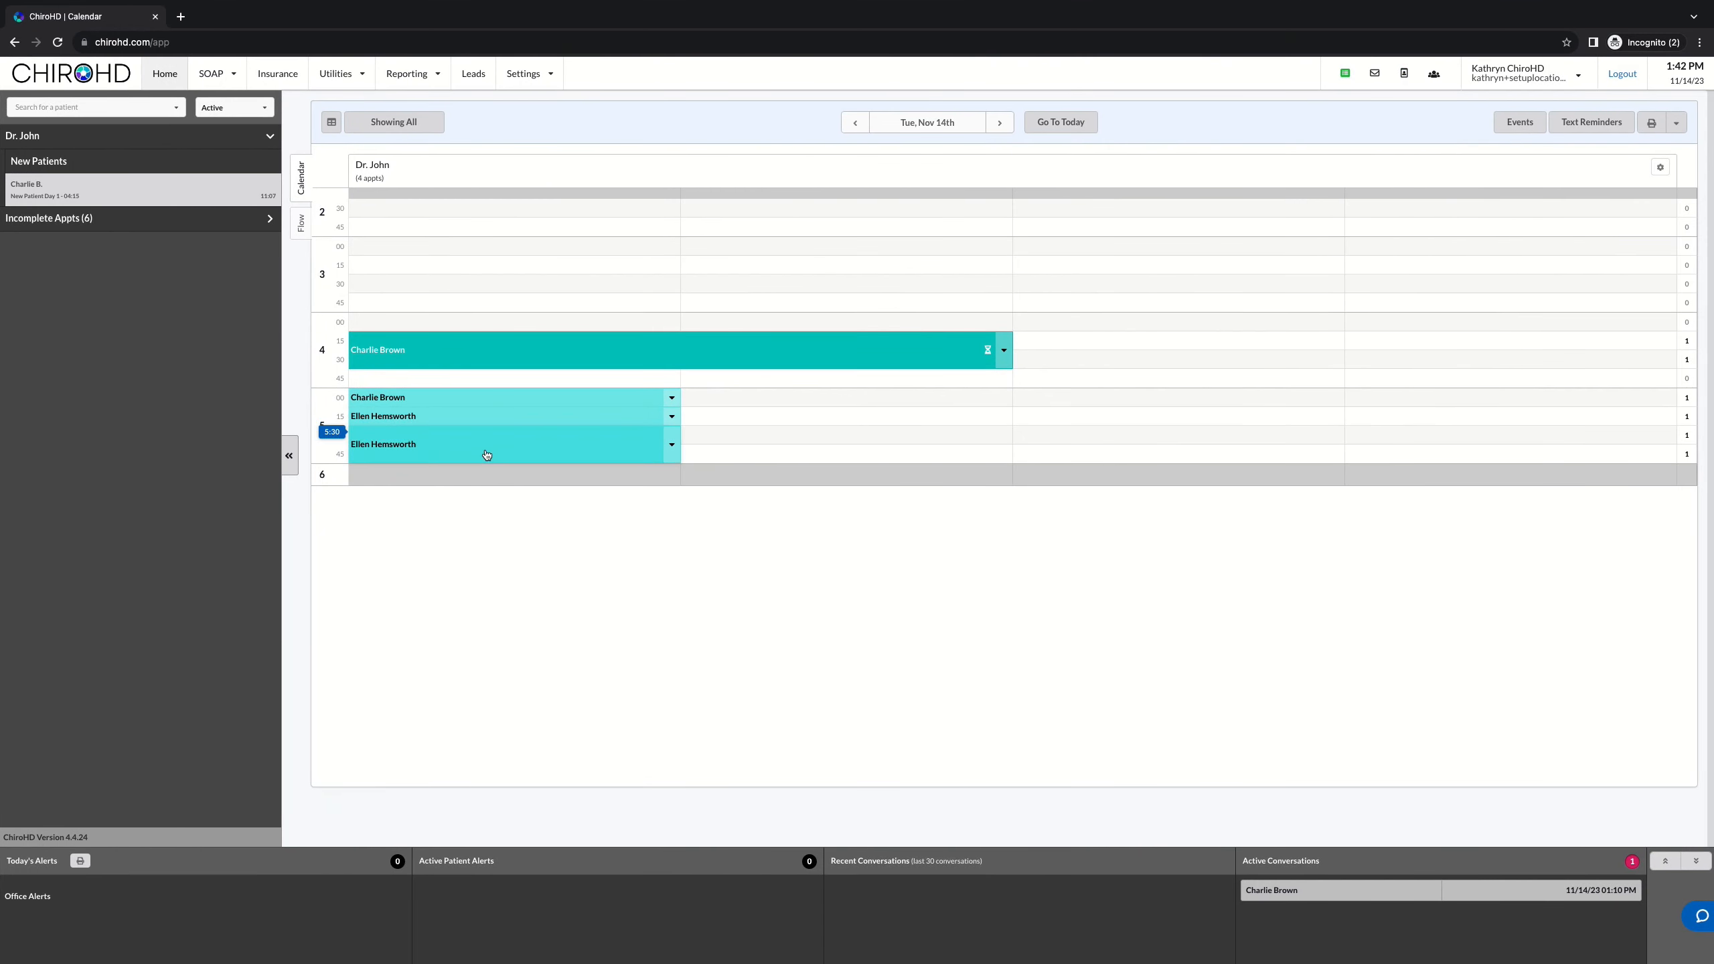
left_click(1661, 168)
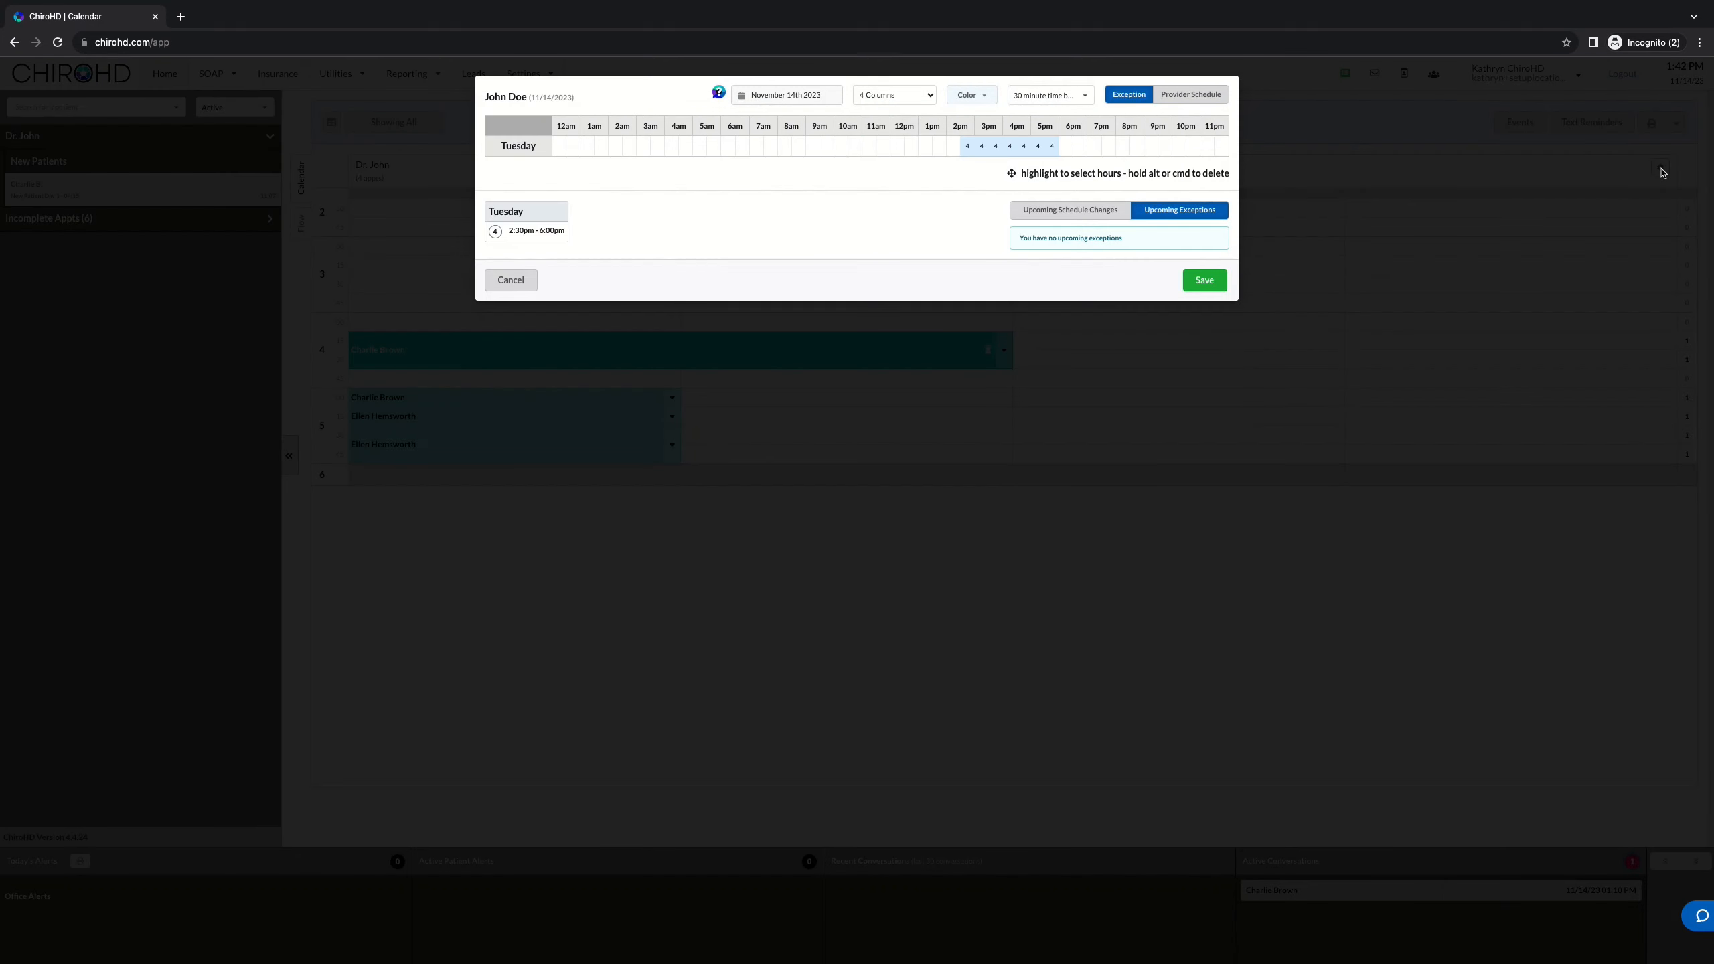
left_click(1206, 94)
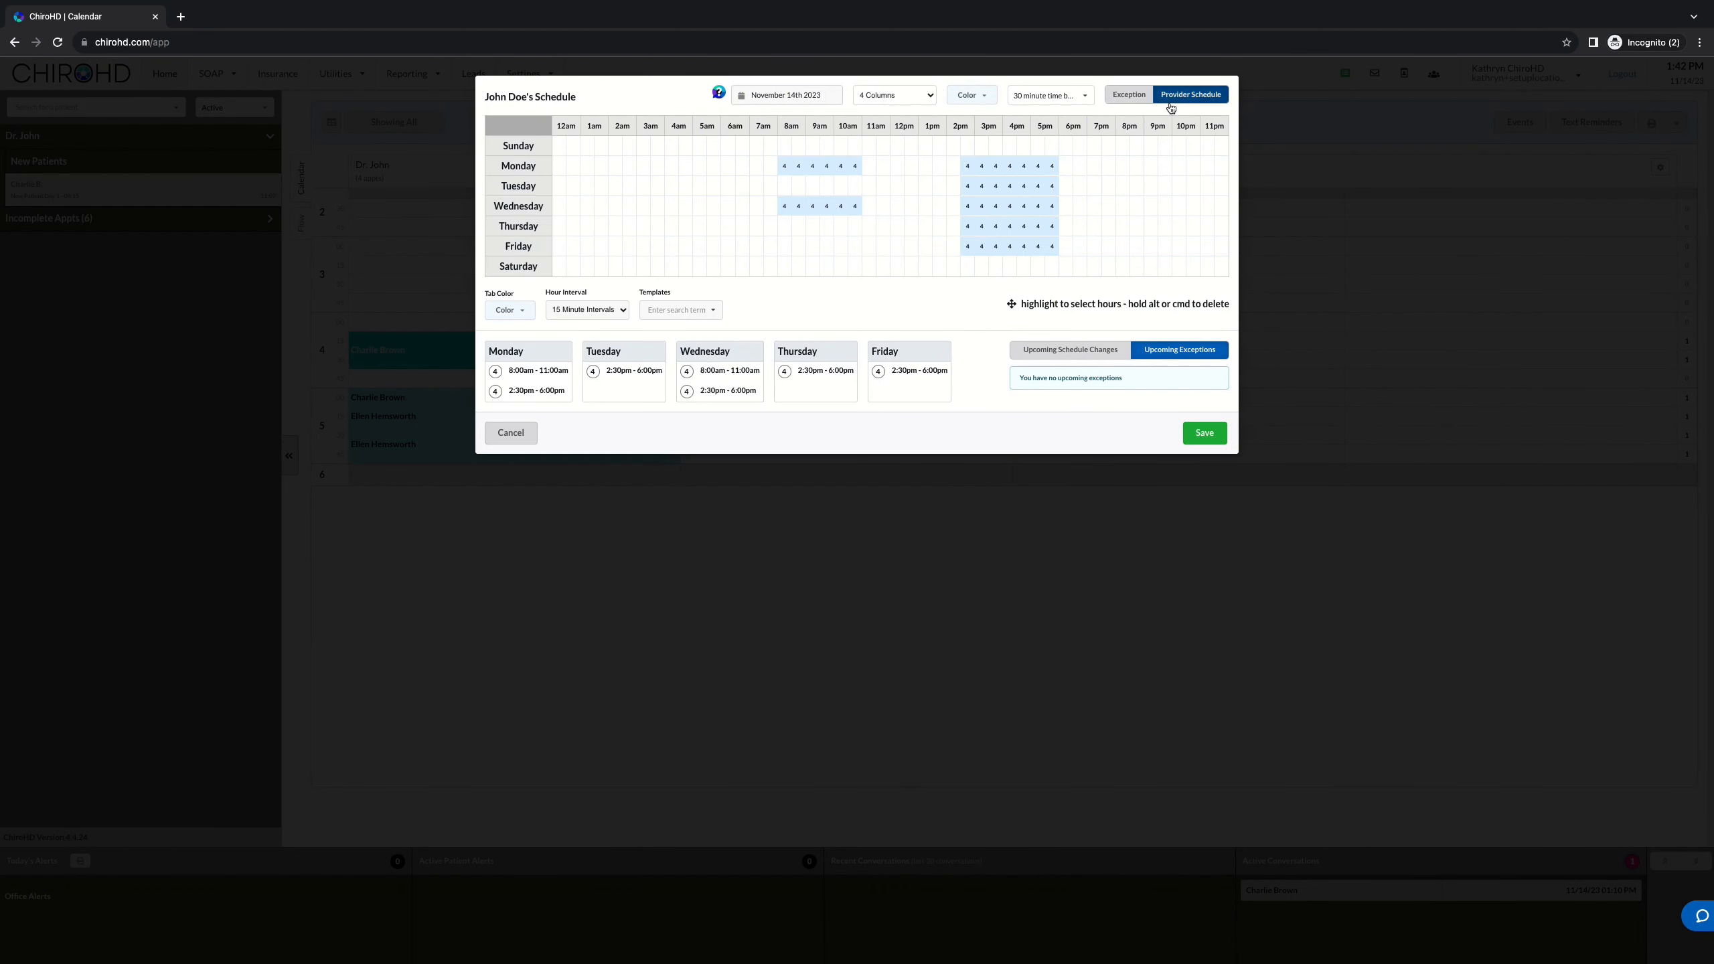
left_click(691, 312)
left_click(690, 332)
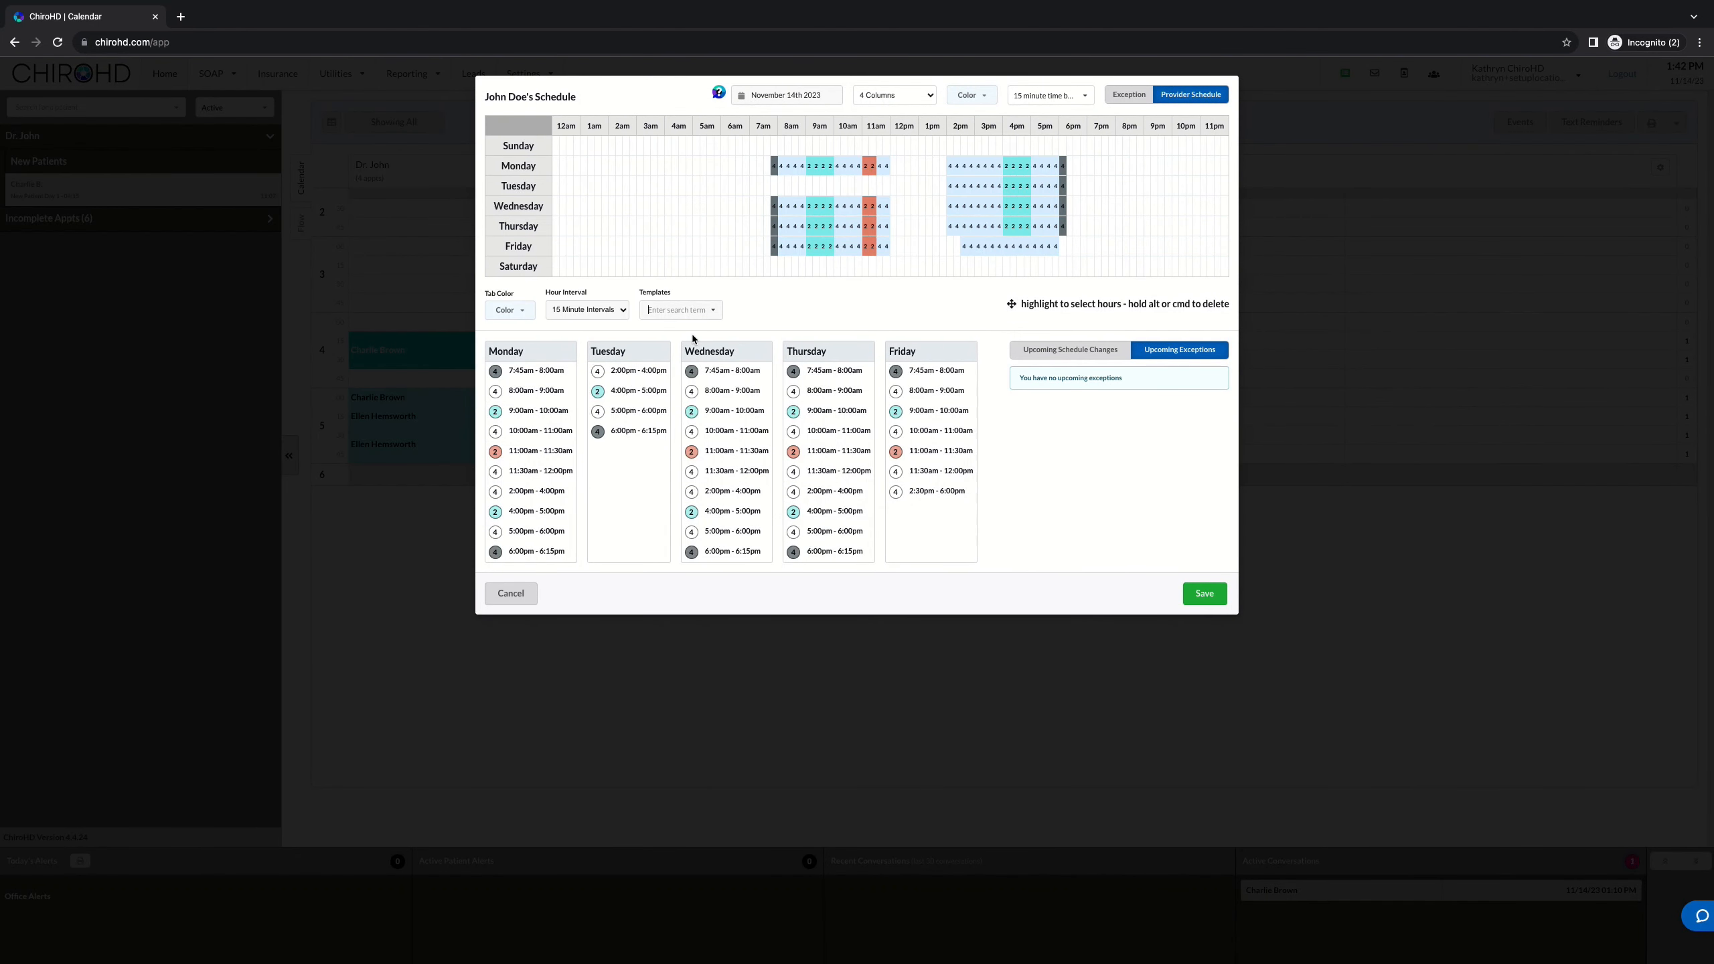
left_click(1205, 594)
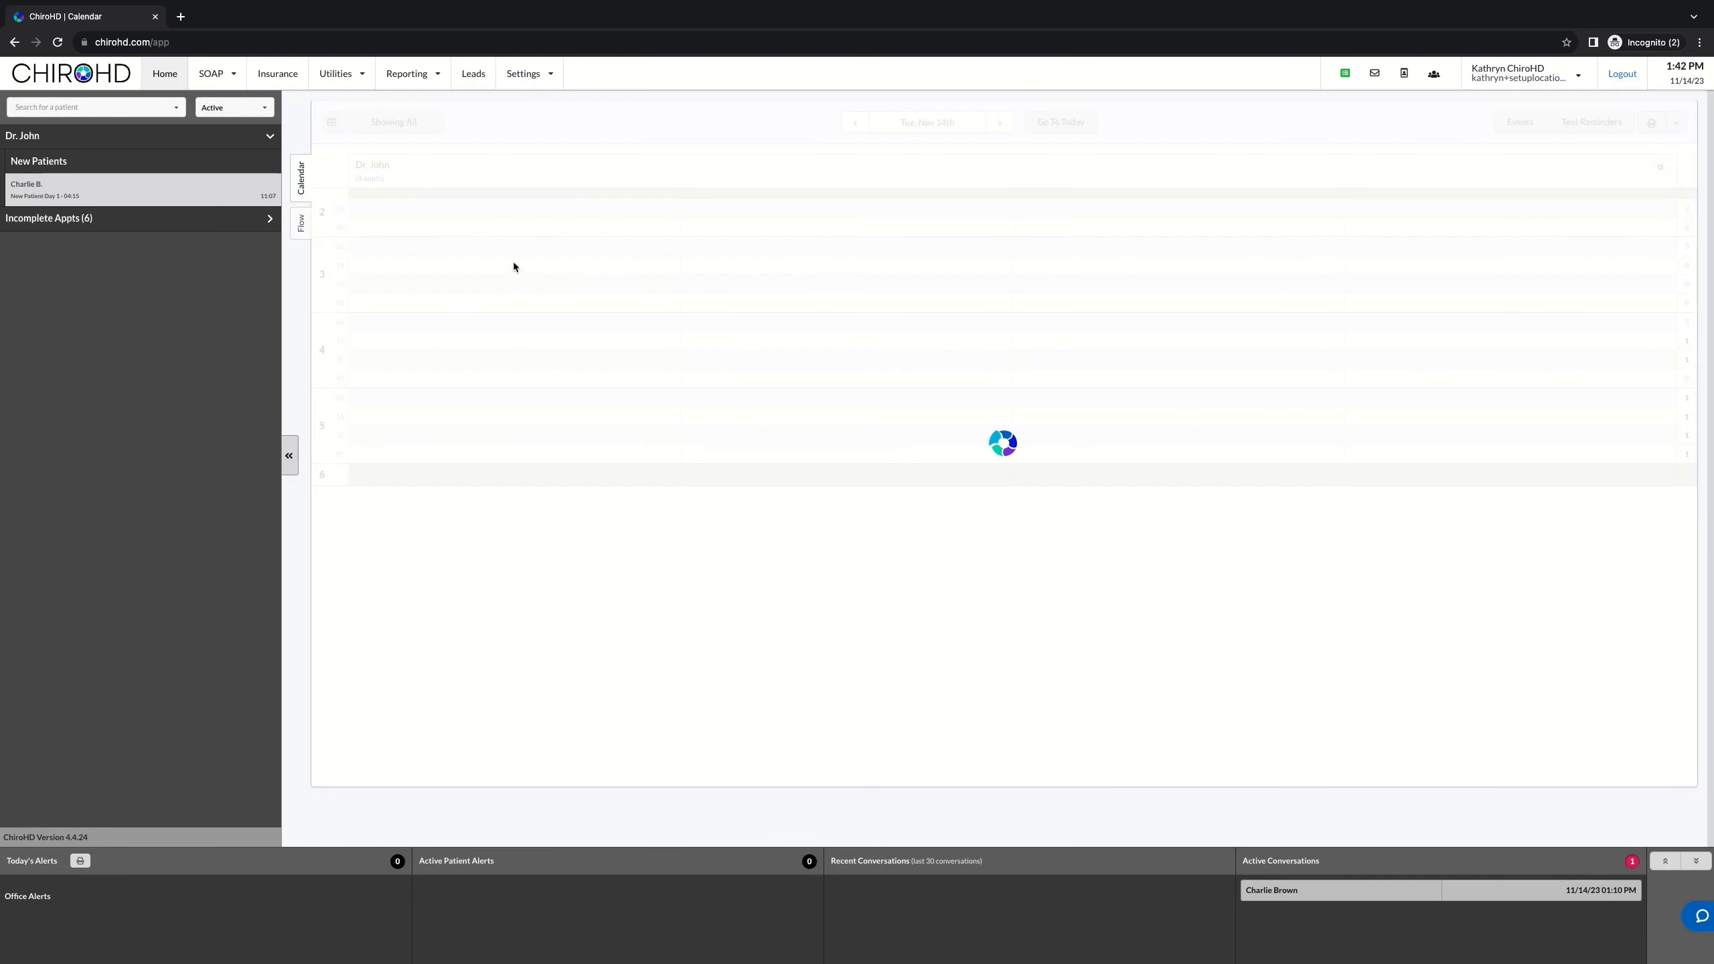
left_click(53, 46)
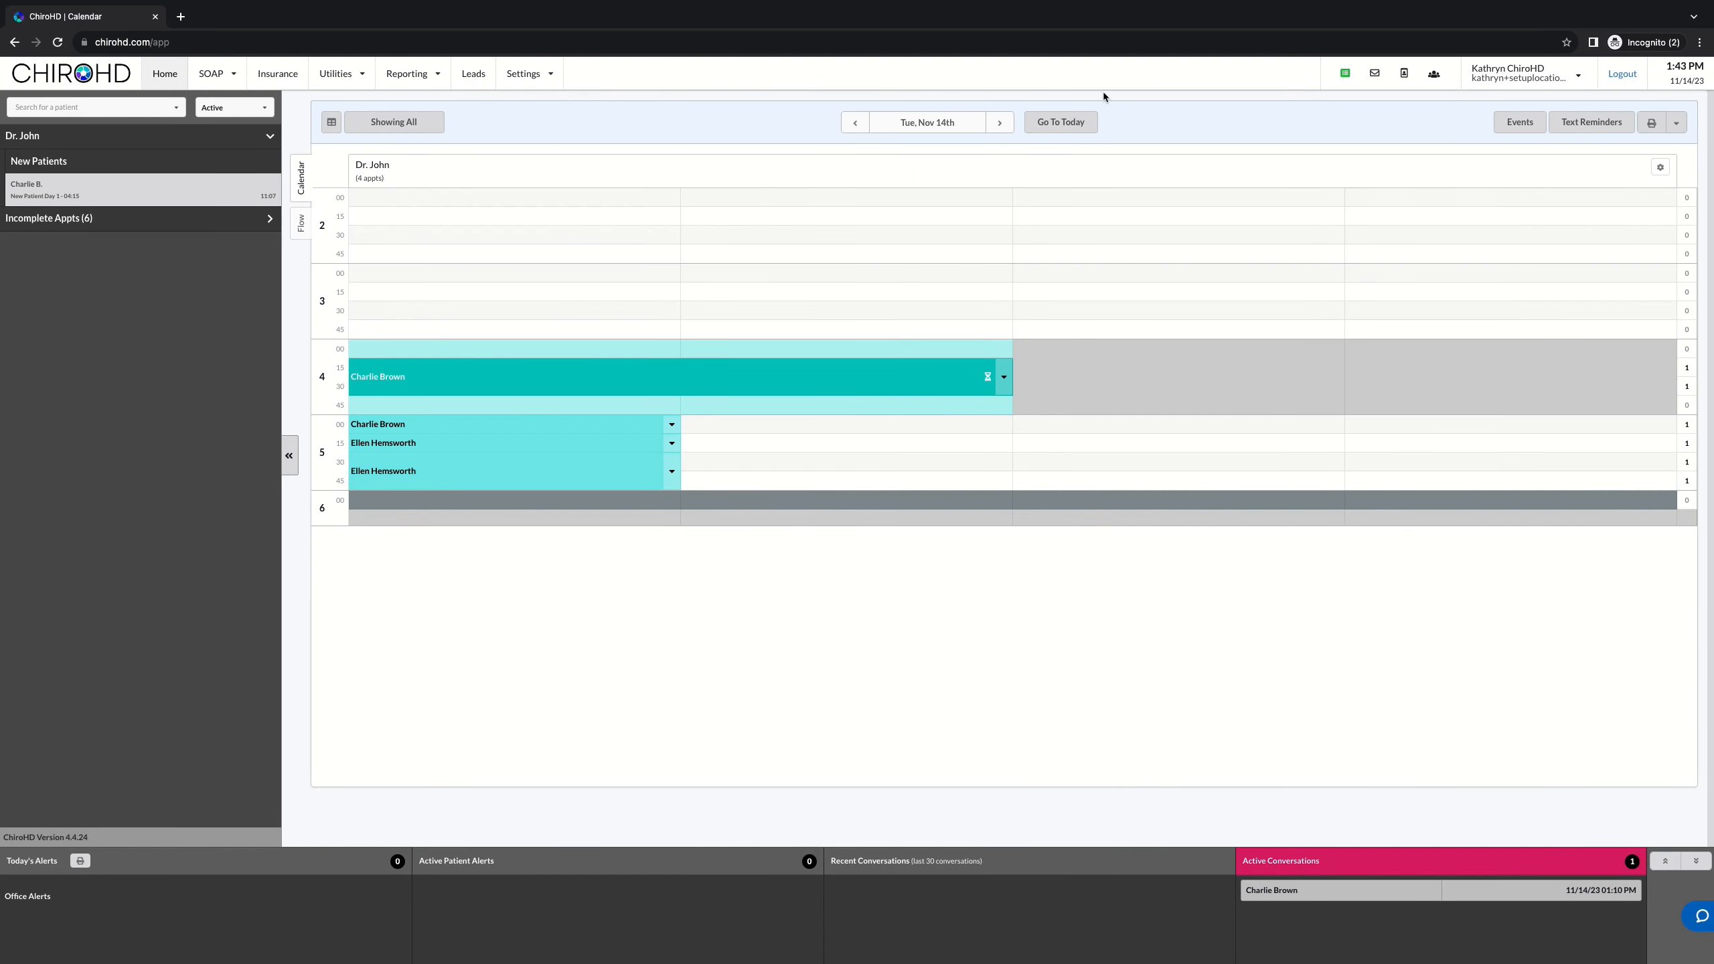
Step: Go to Wednesday, November 15 on the calendar and examine the Growth Template's colored time blocks and columns through the day
left_click(1000, 123)
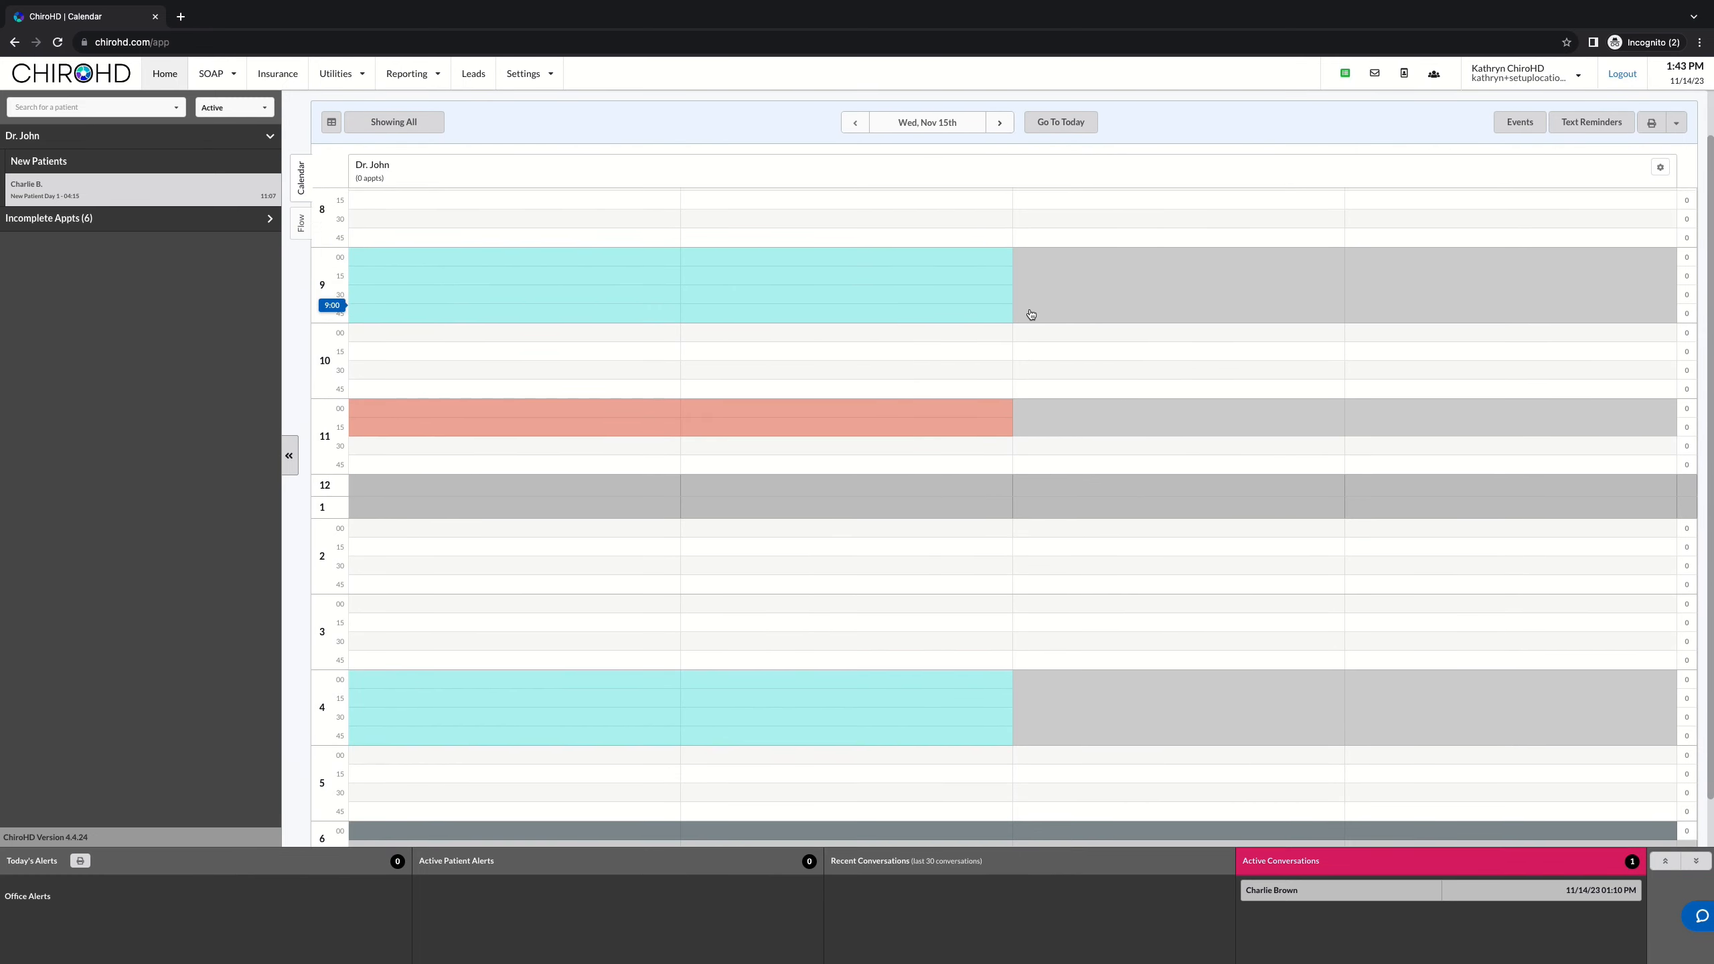
scroll(1031, 315, "up", 2)
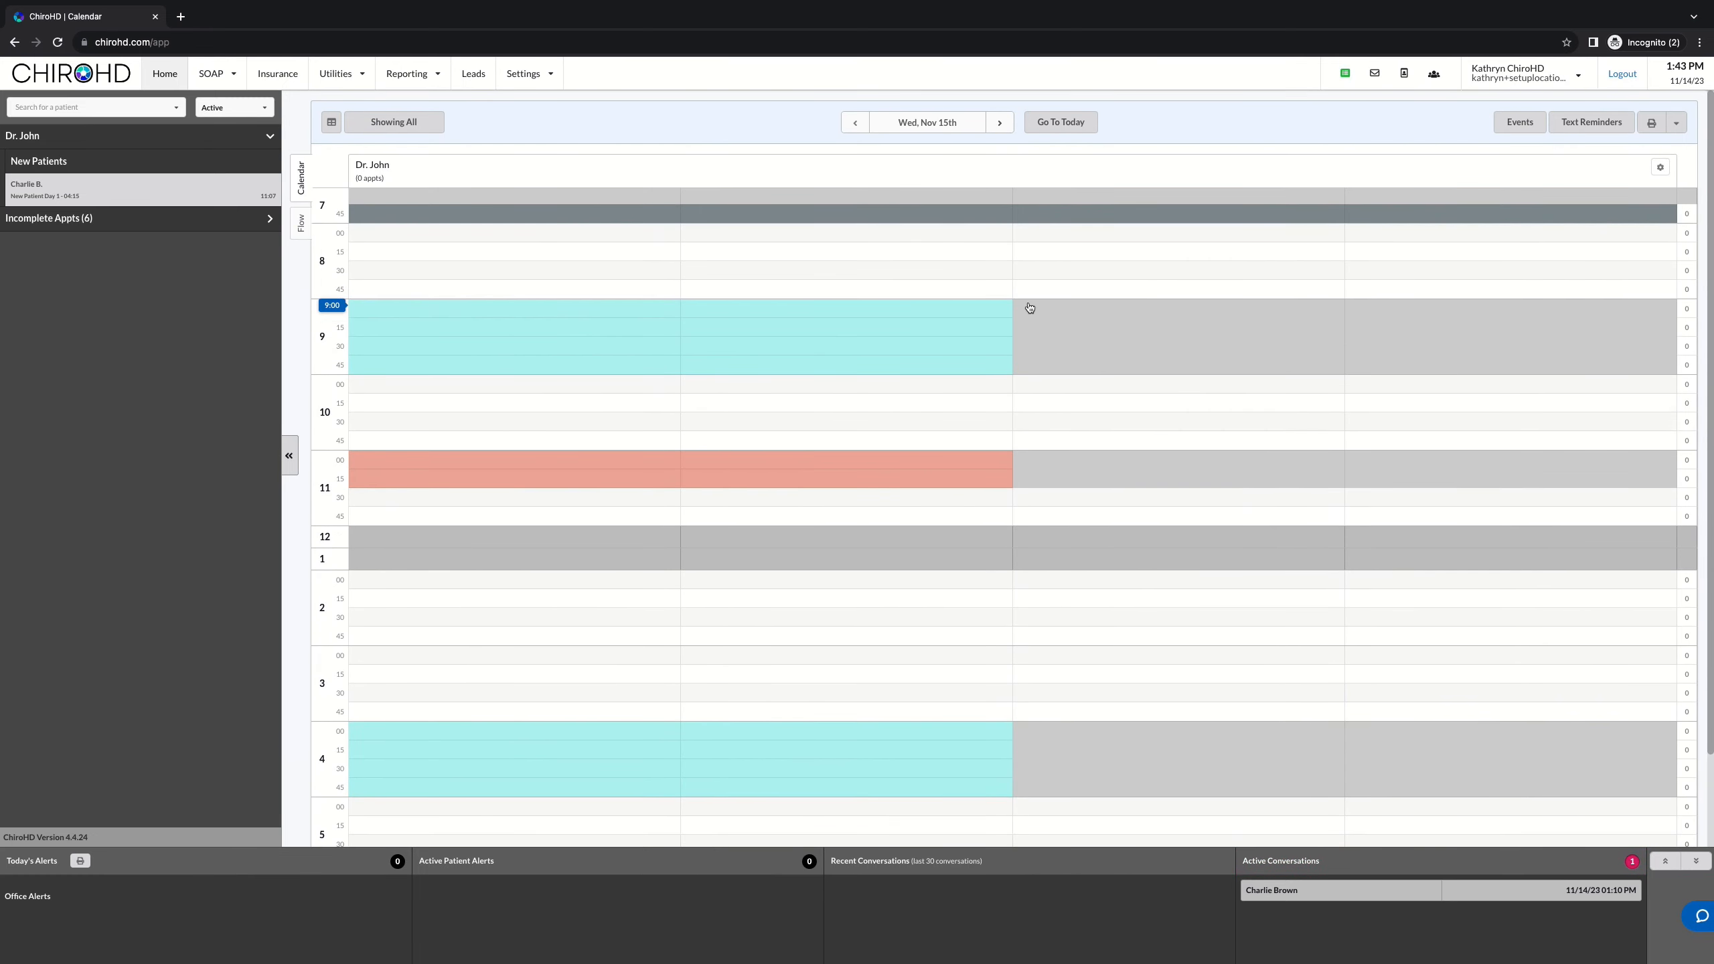
scroll(949, 331, "down", 2)
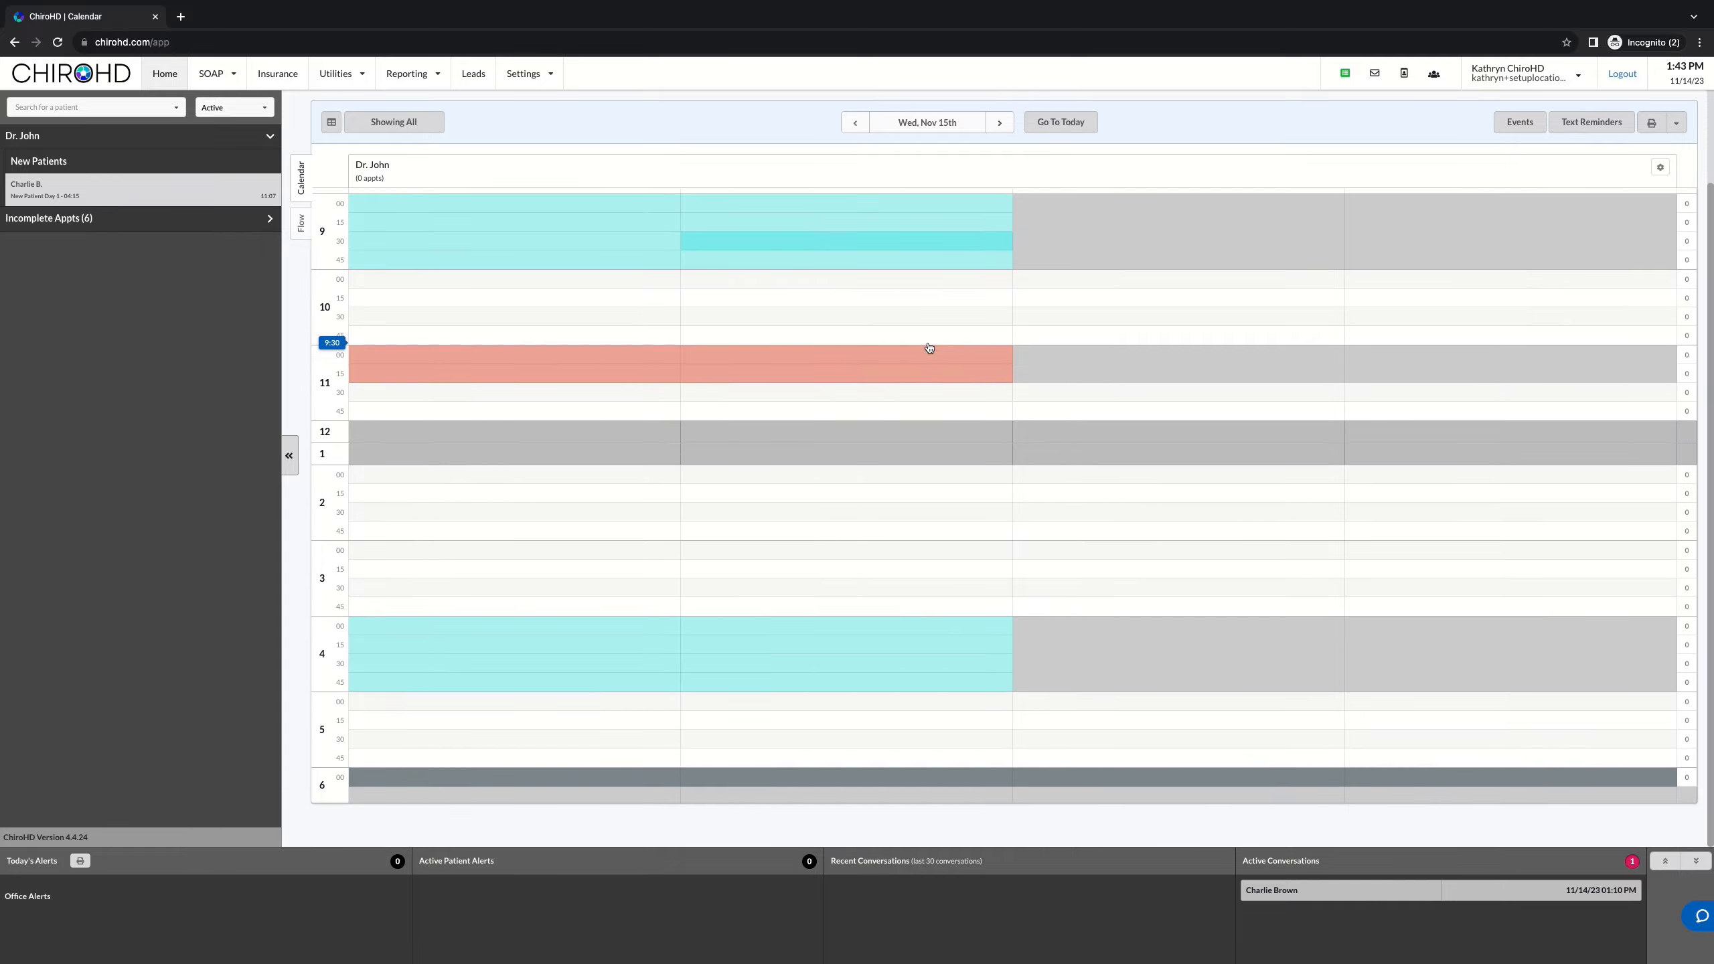
scroll(930, 349, "up", 2)
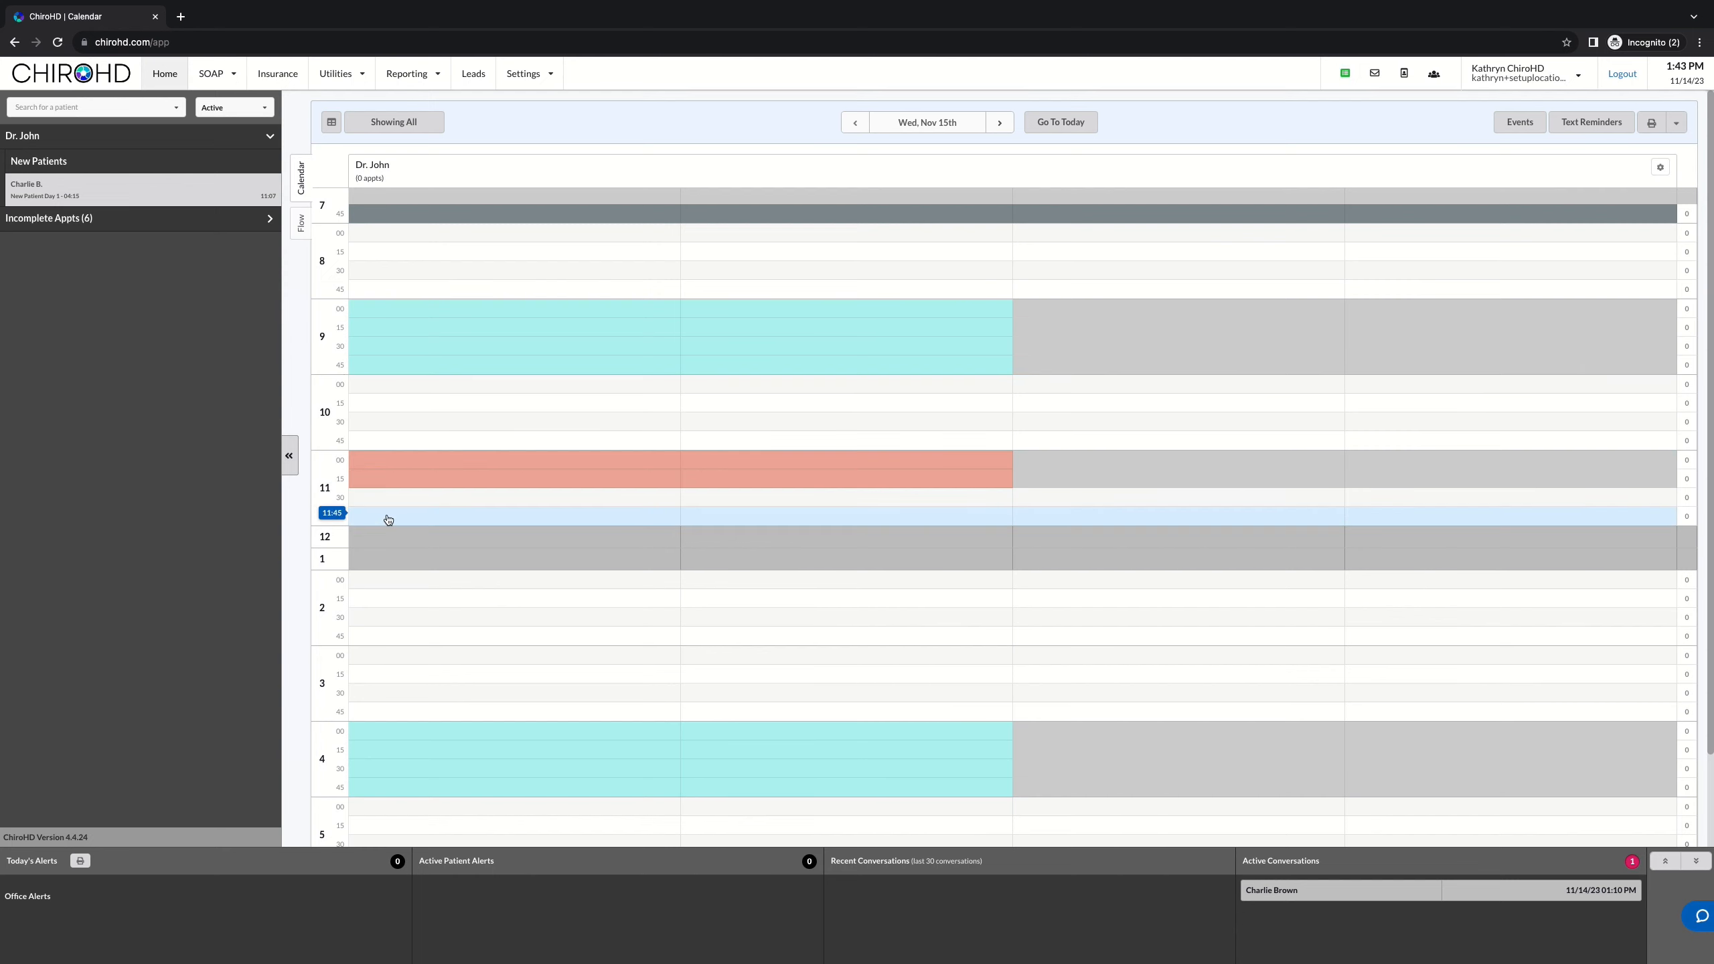
scroll(419, 637, "down", 2)
scroll(419, 636, "up", 2)
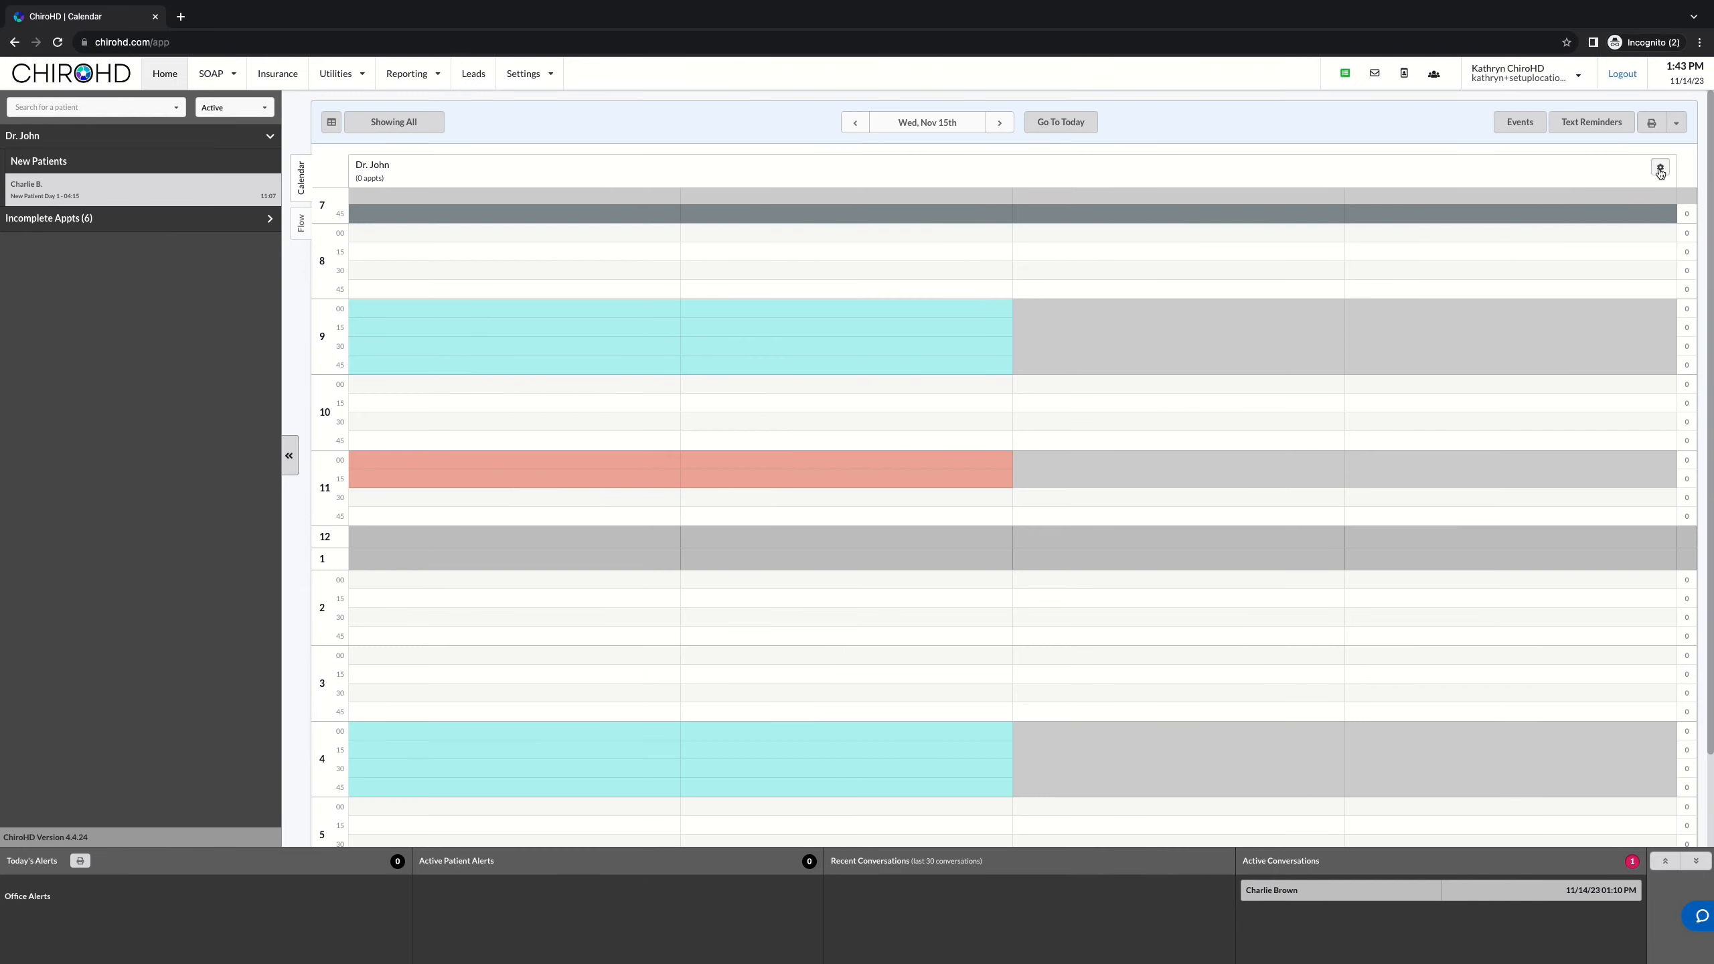
Step: Apply the First Month Template to the provider schedule, save it and reload the calendar
left_click(1660, 203)
left_click(1192, 95)
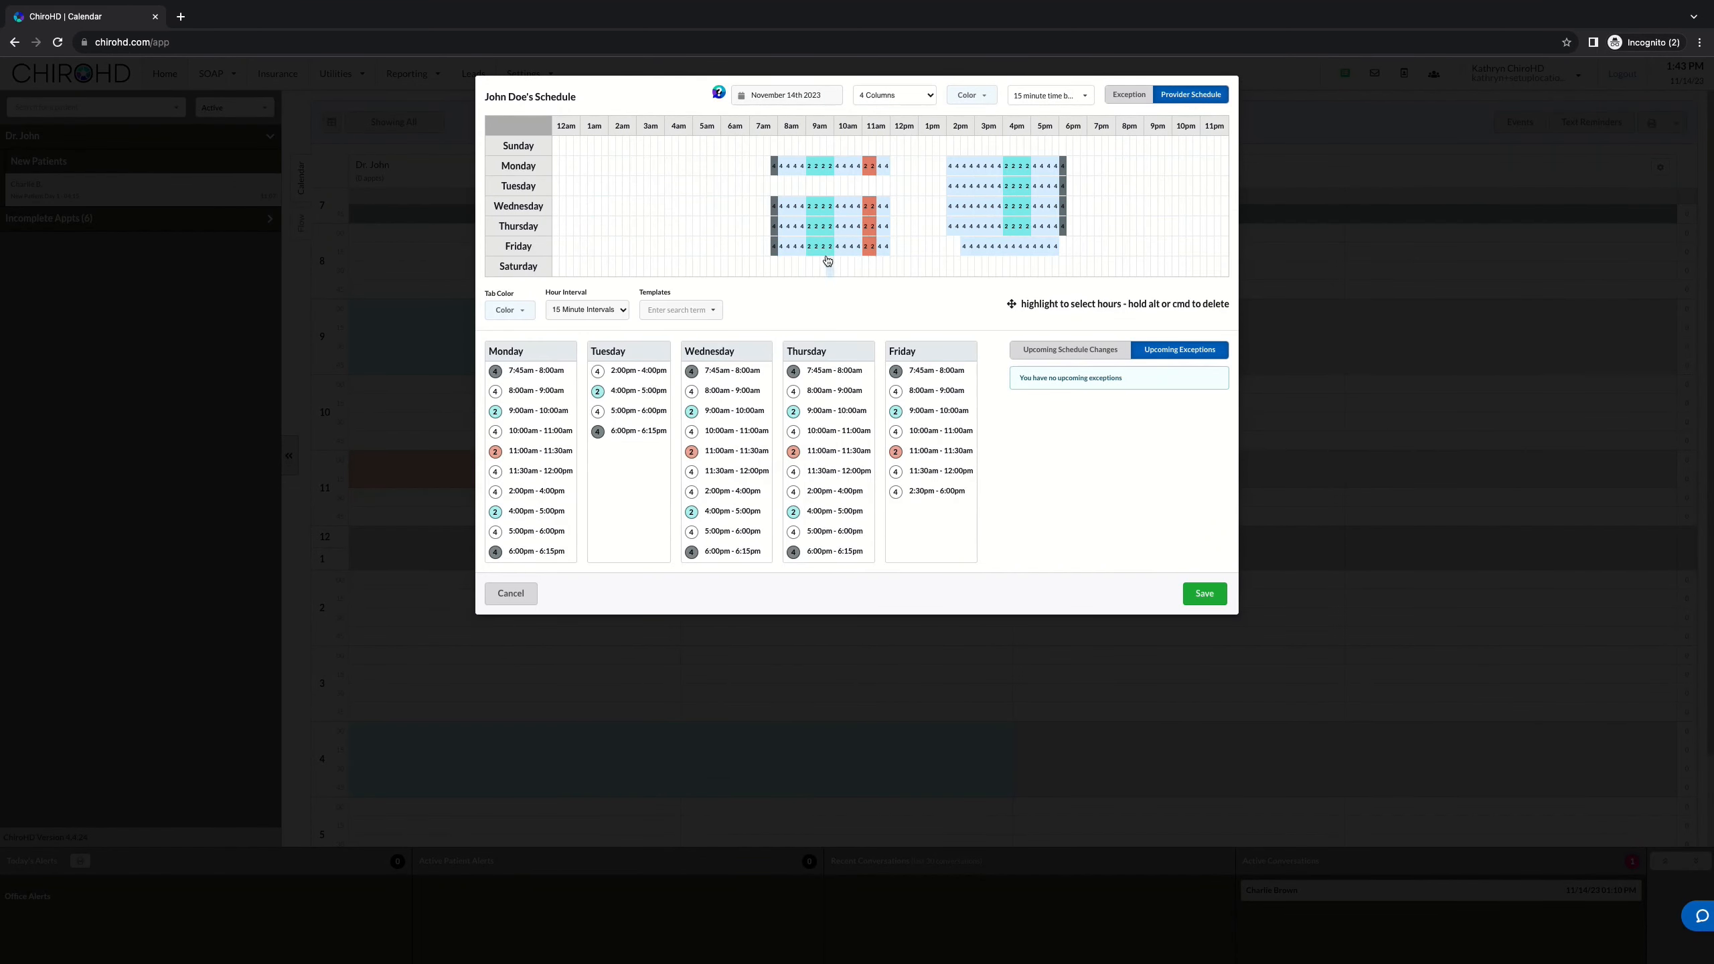
left_click(677, 309)
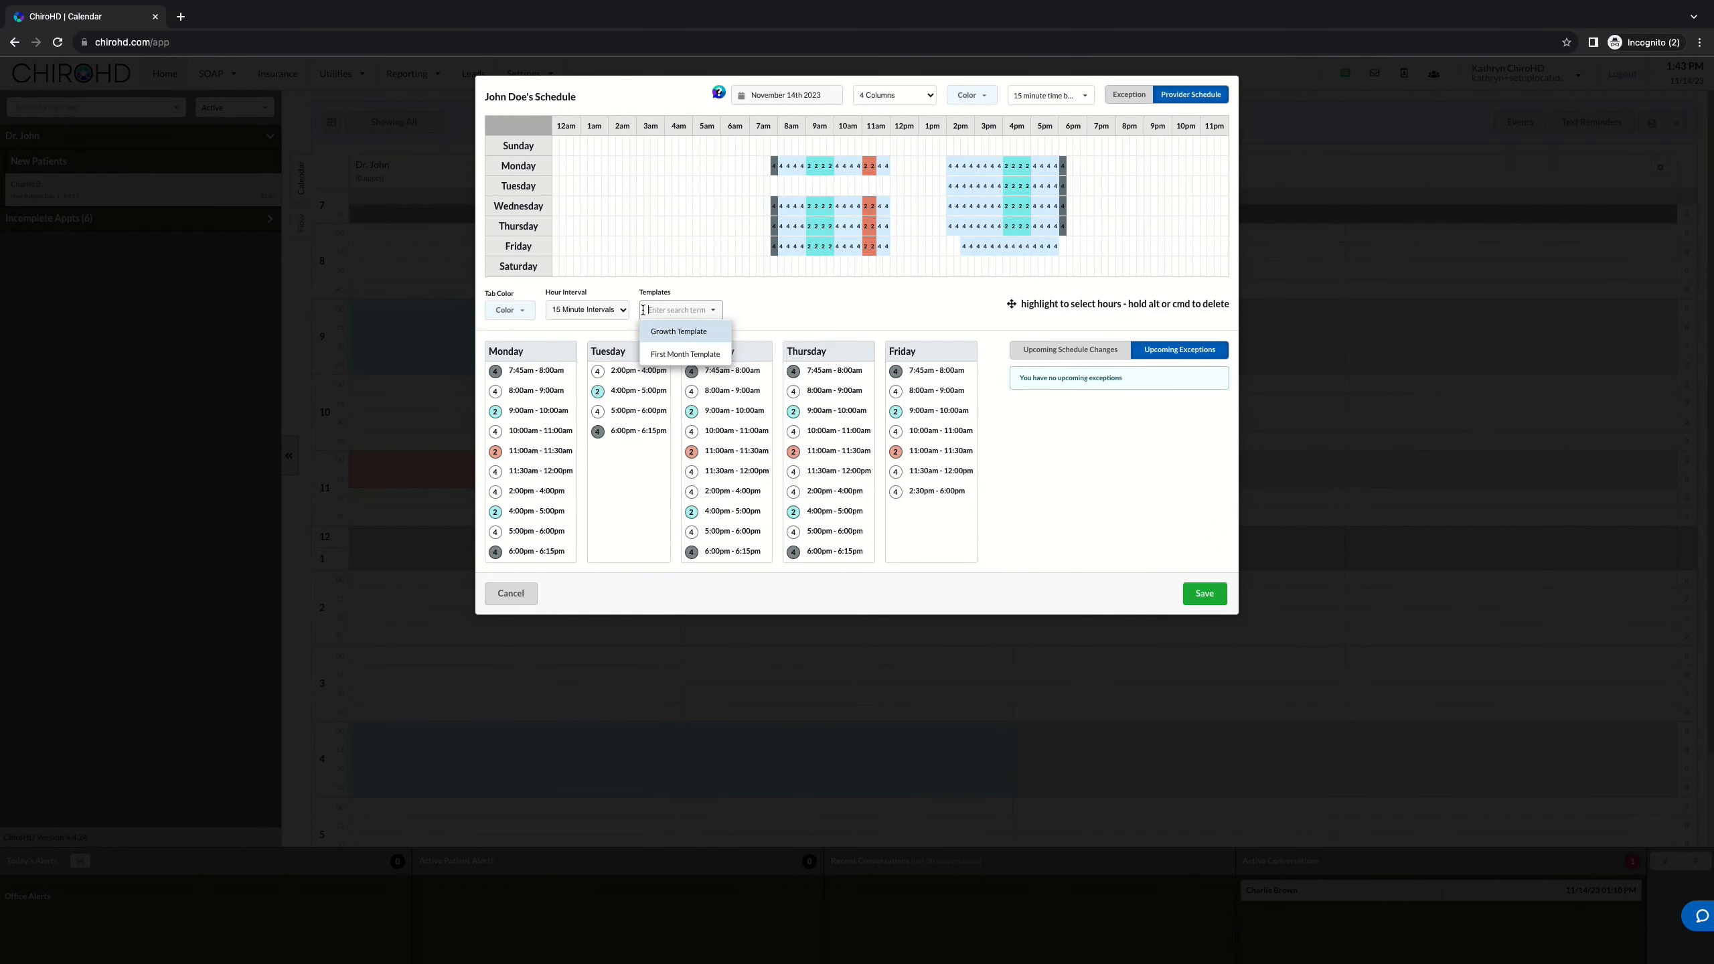
left_click(683, 356)
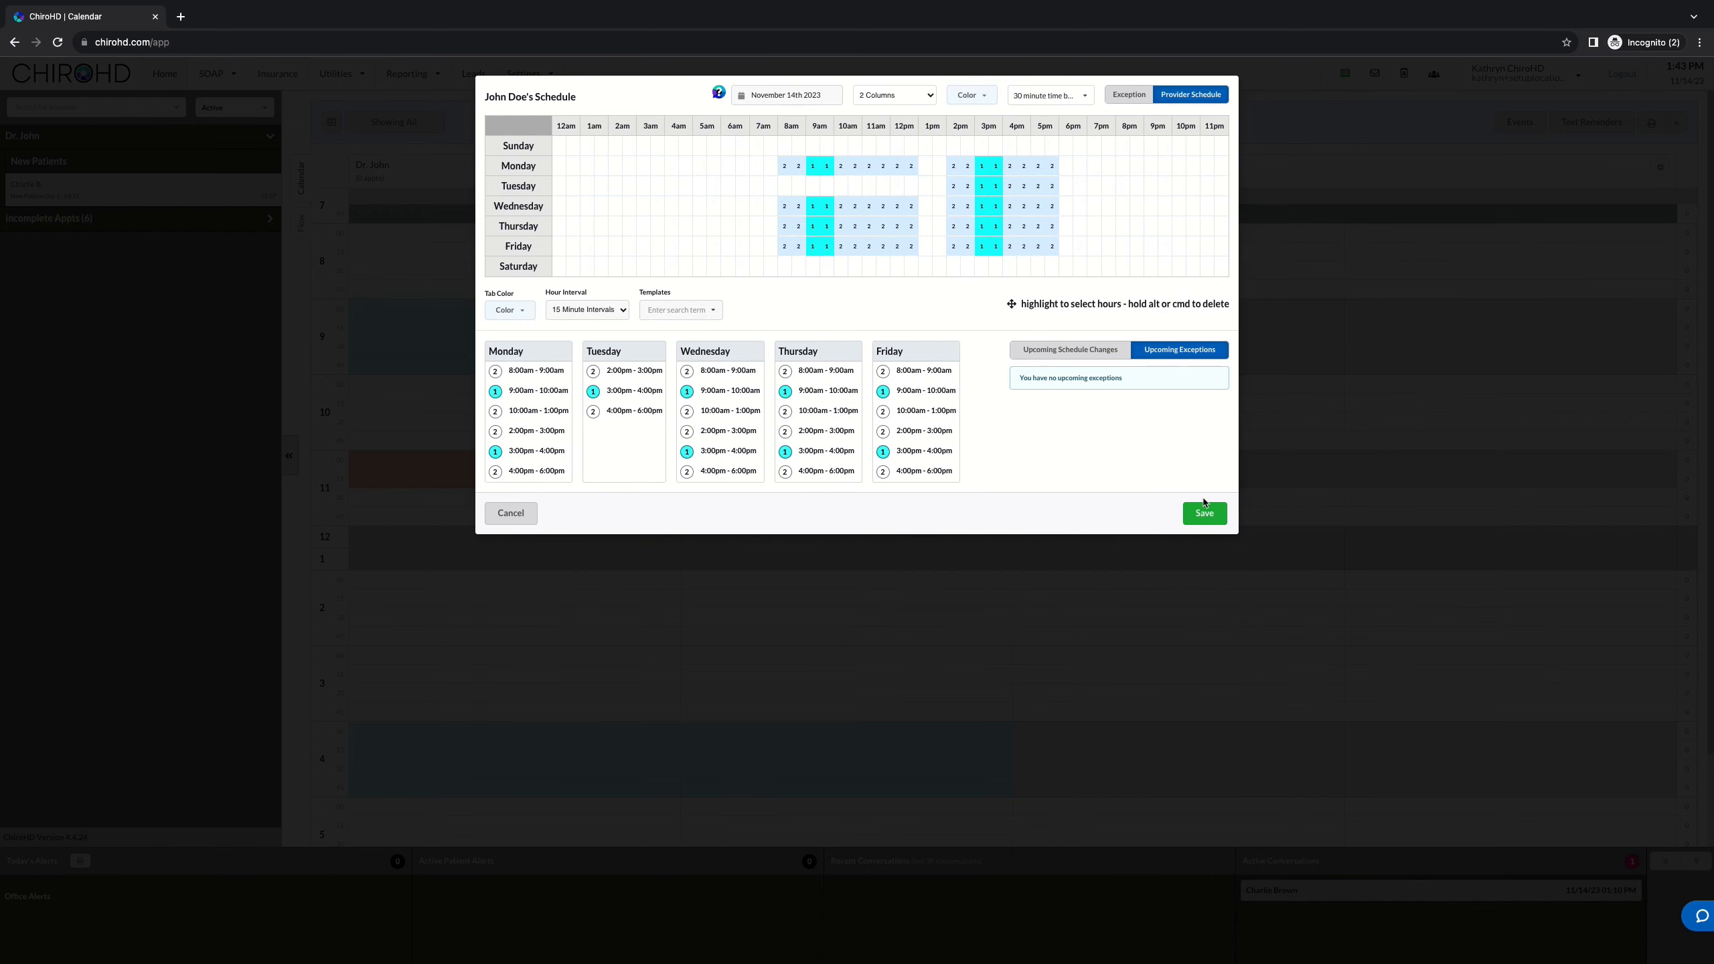
left_click(1204, 511)
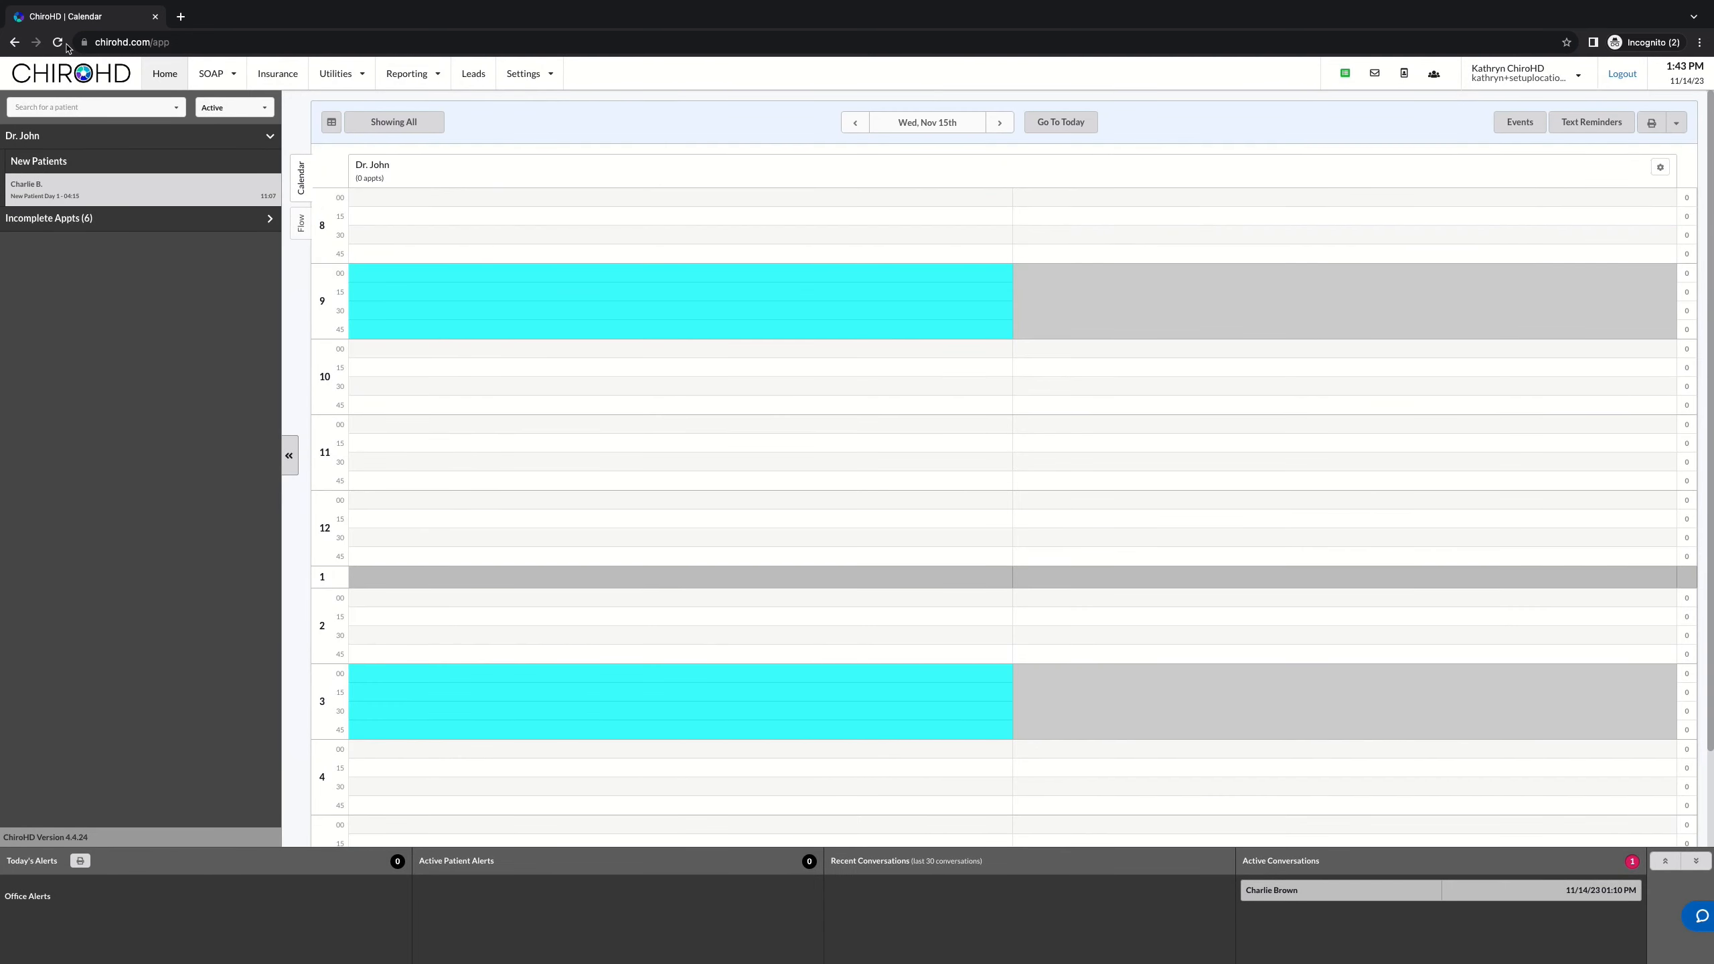
left_click(59, 42)
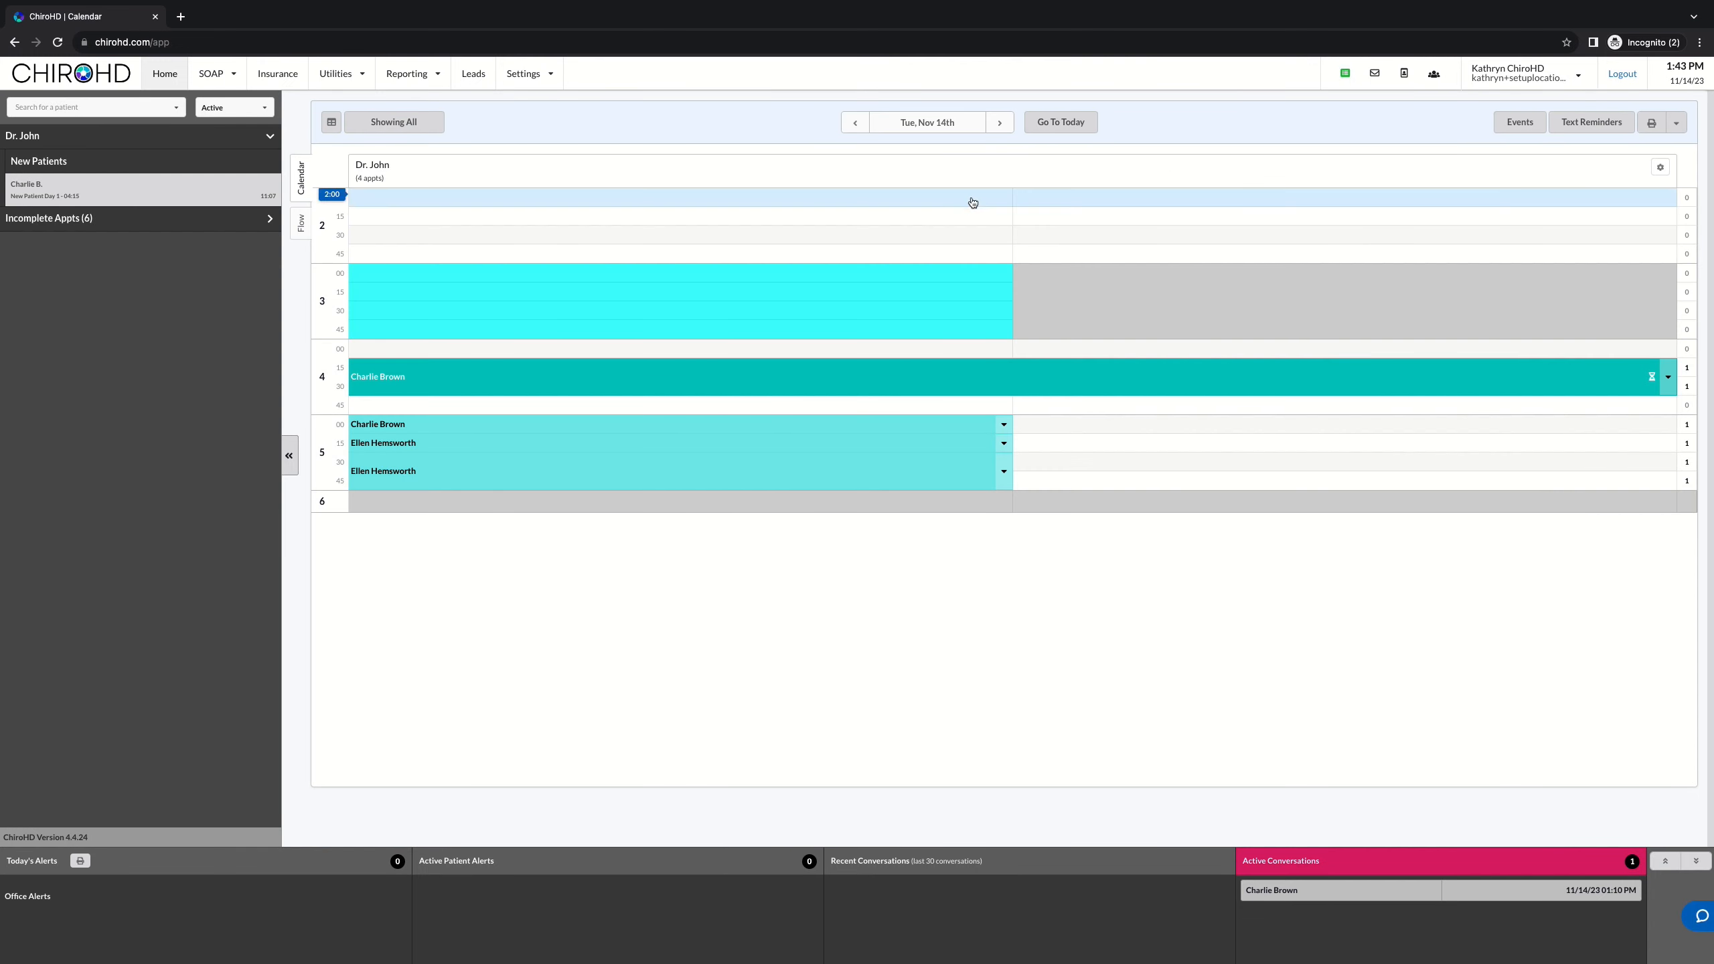
Step: Go to Wednesday, November 15 and examine how the First Month Template lays out the day's blocks and columns
left_click(1000, 123)
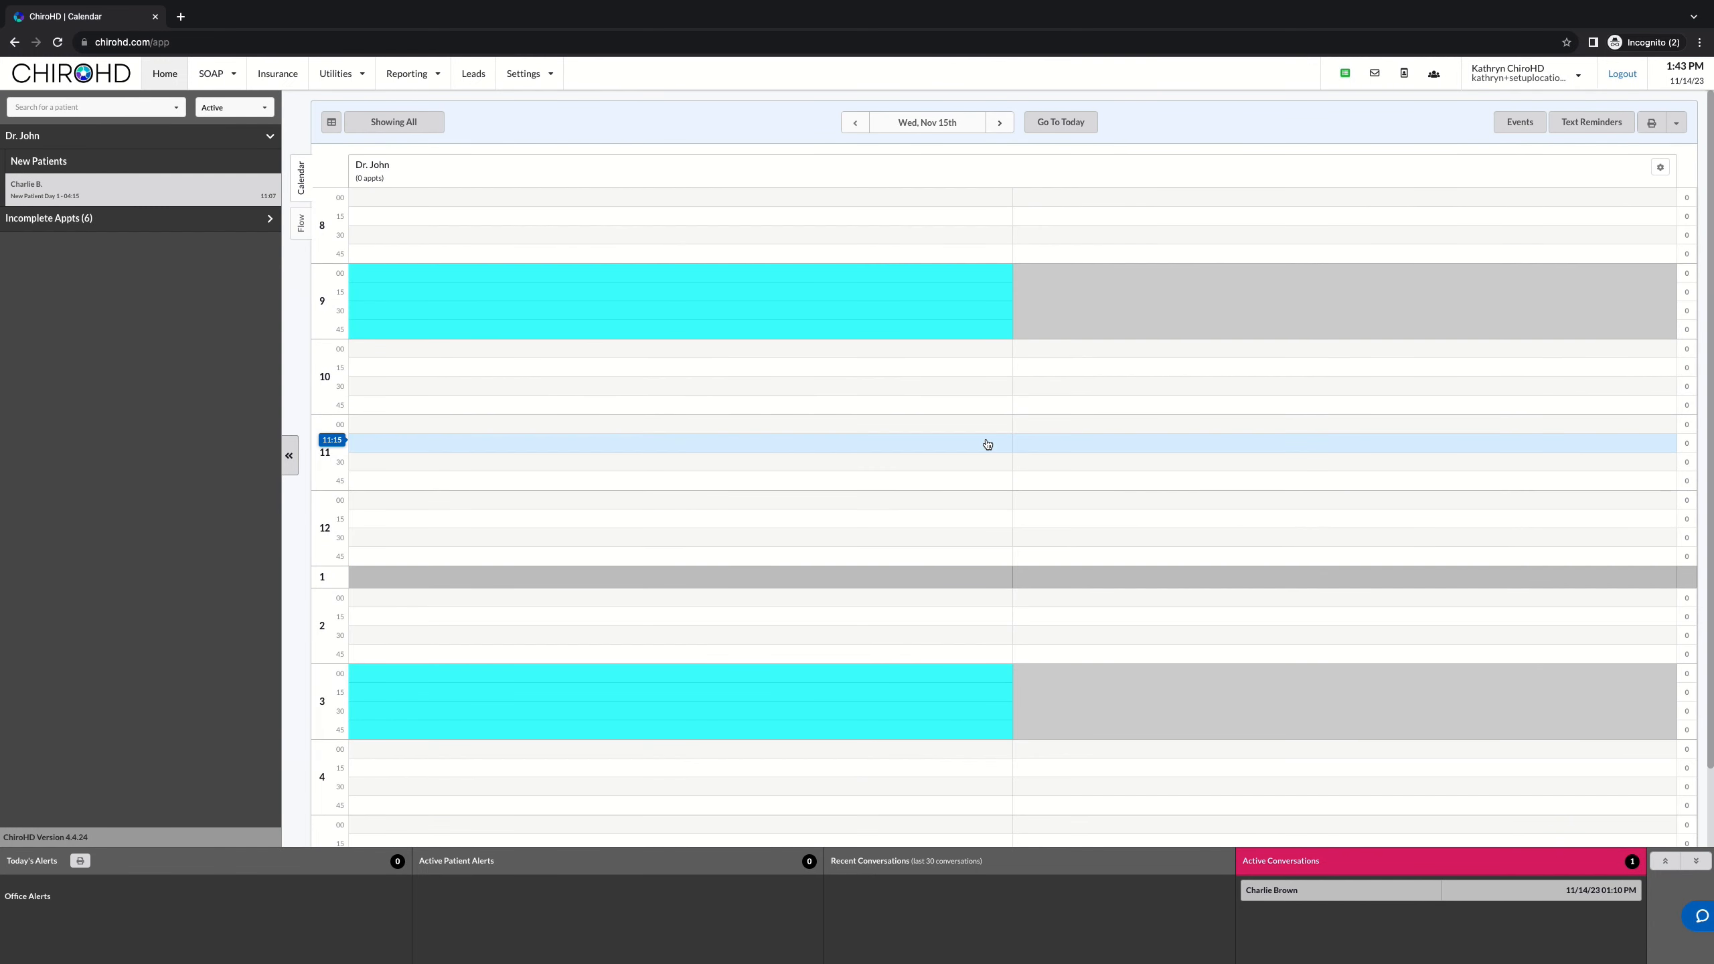
scroll(988, 445, "down", 2)
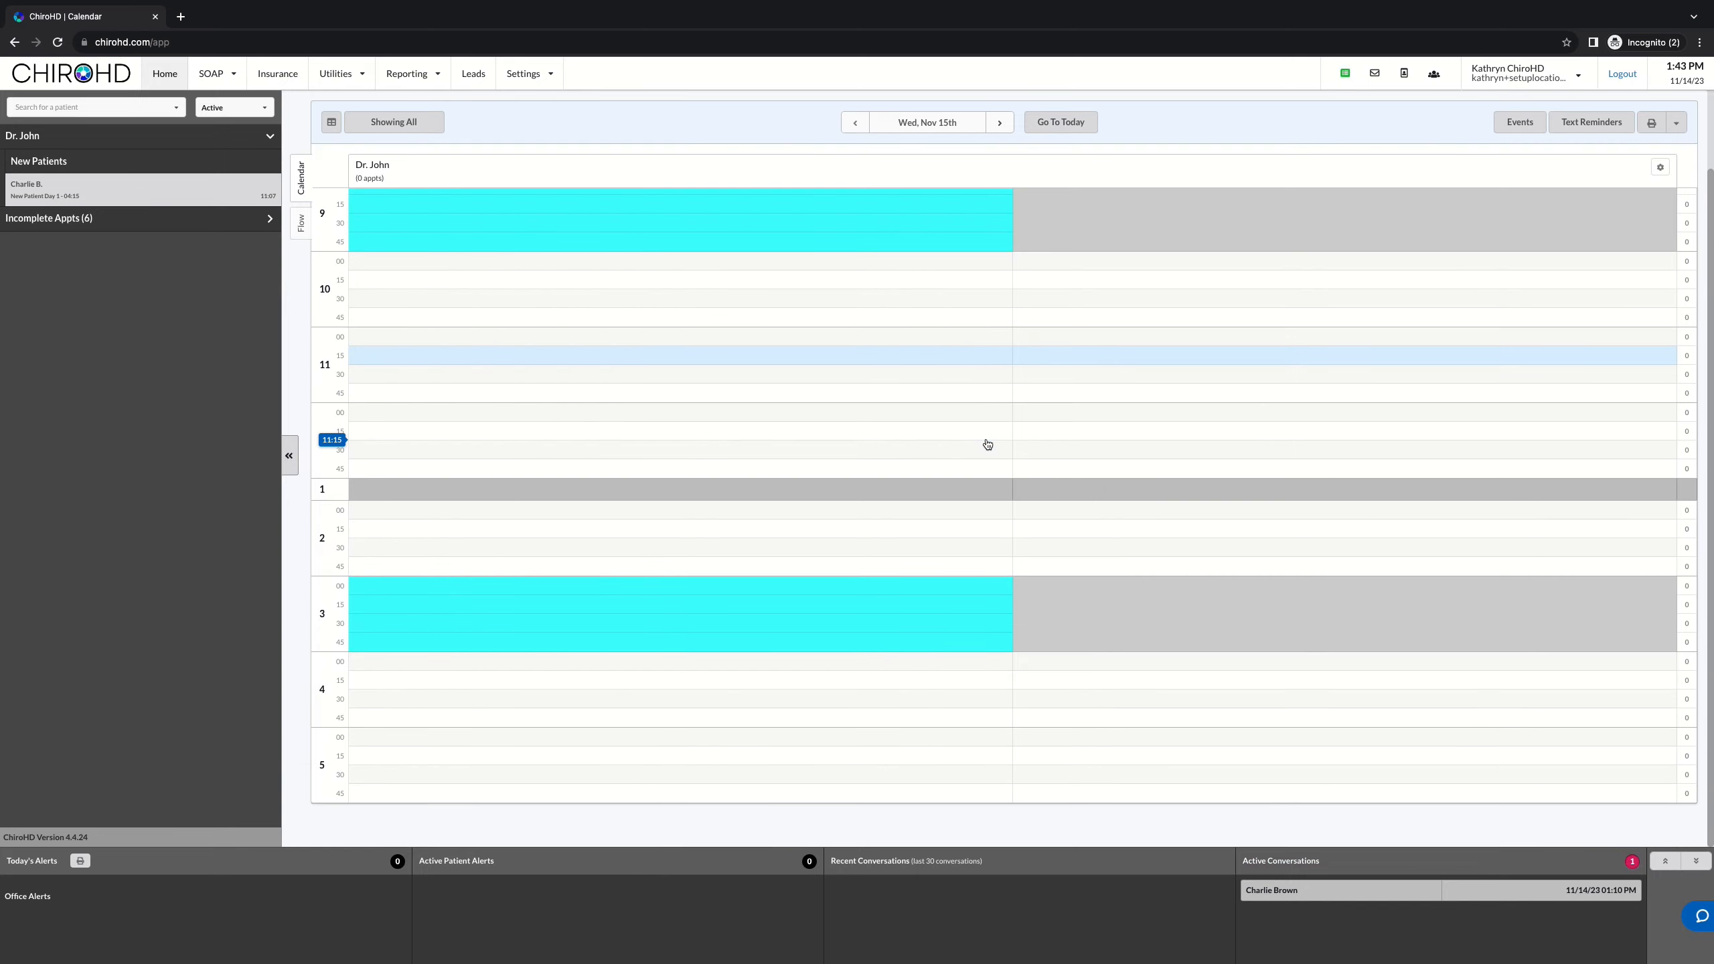
scroll(987, 445, "up", 2)
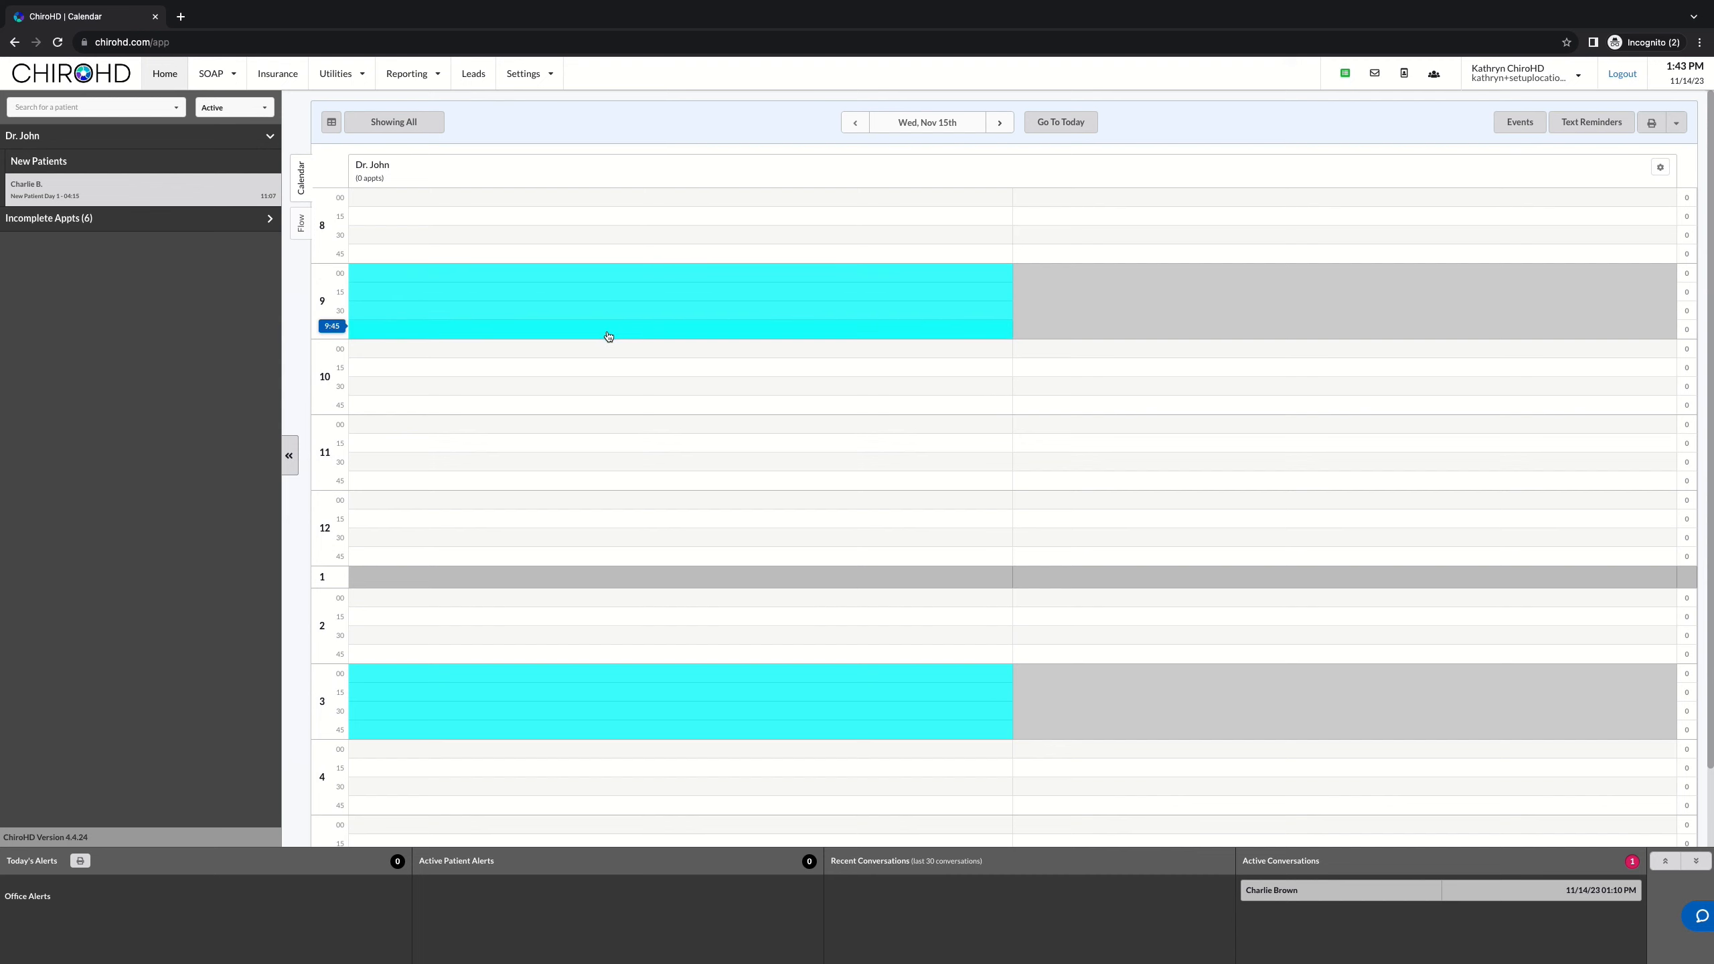
scroll(608, 334, "down", 2)
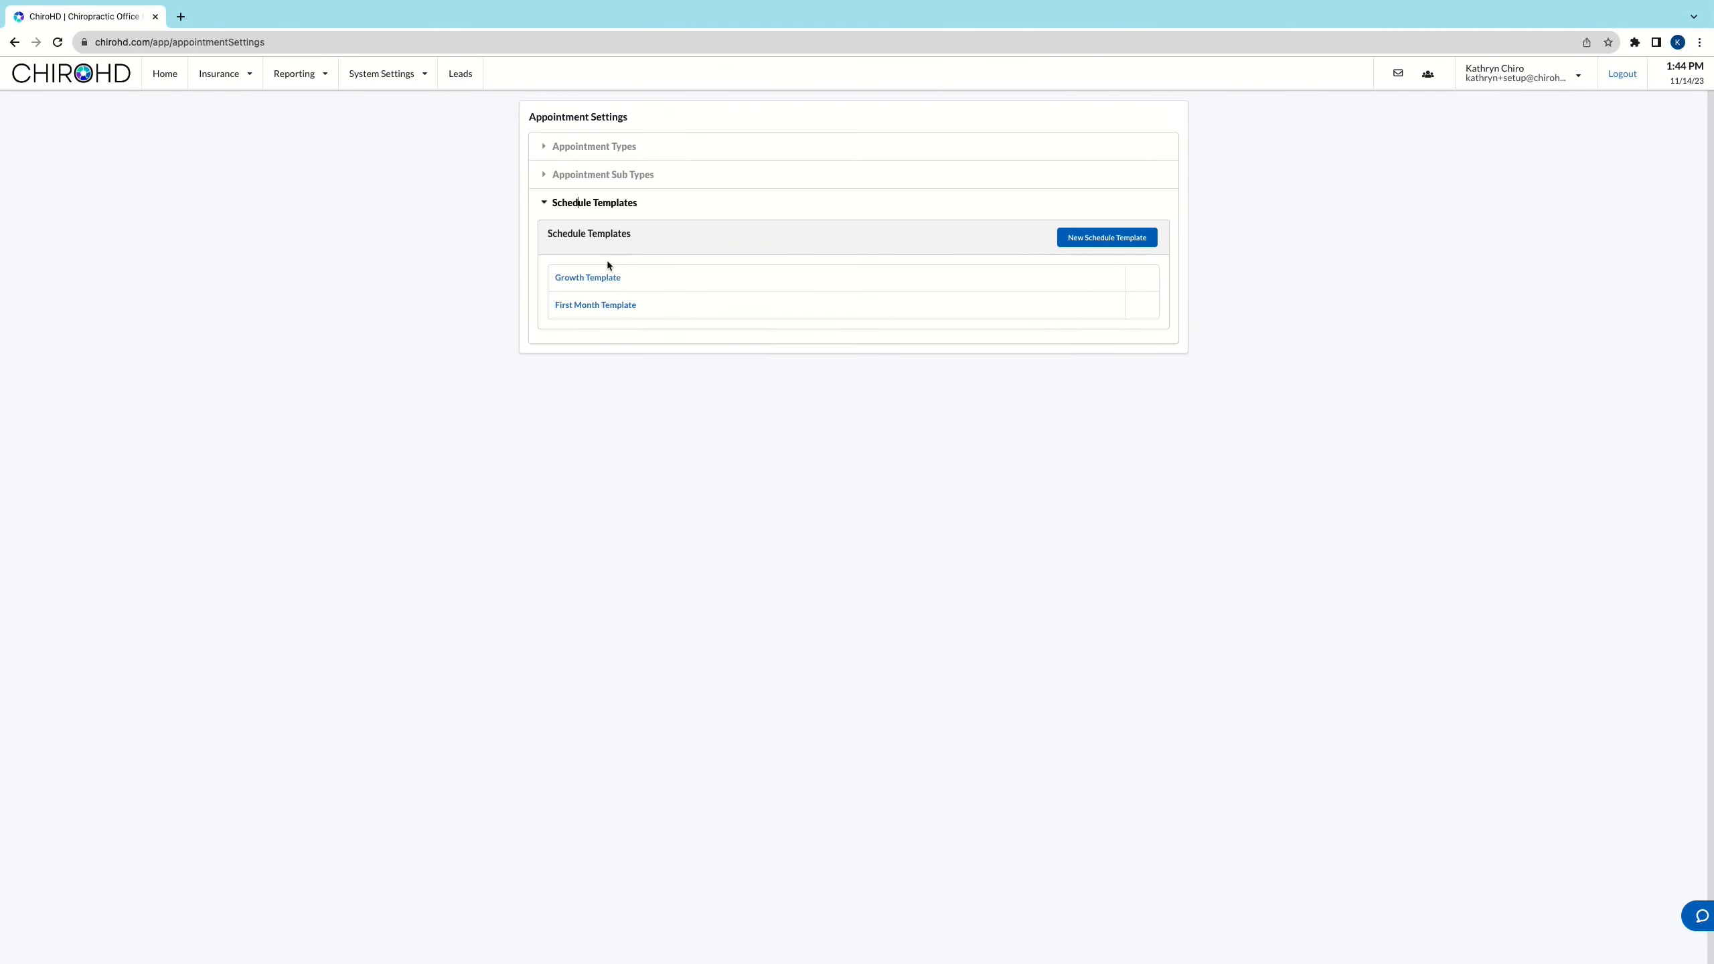
Step: View the blank new schedule template form in the appointment settings, cancel it and open the Appointment Types section
left_click_drag(548, 233, 662, 236)
left_click(1125, 236)
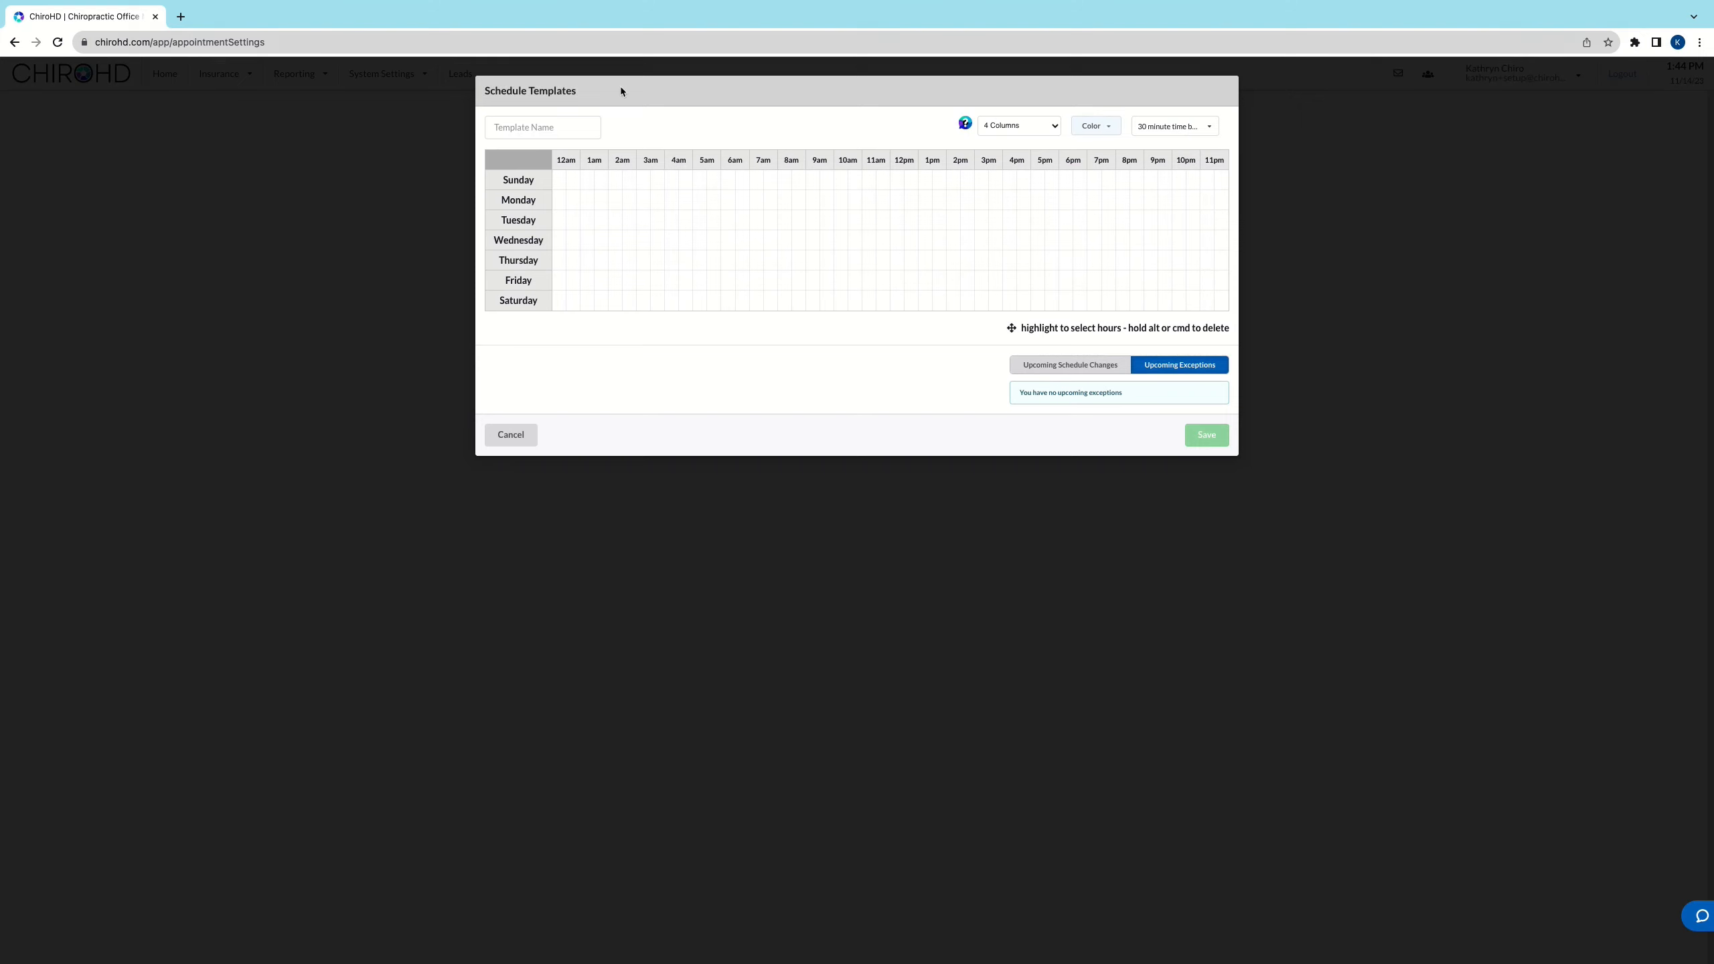
left_click(519, 432)
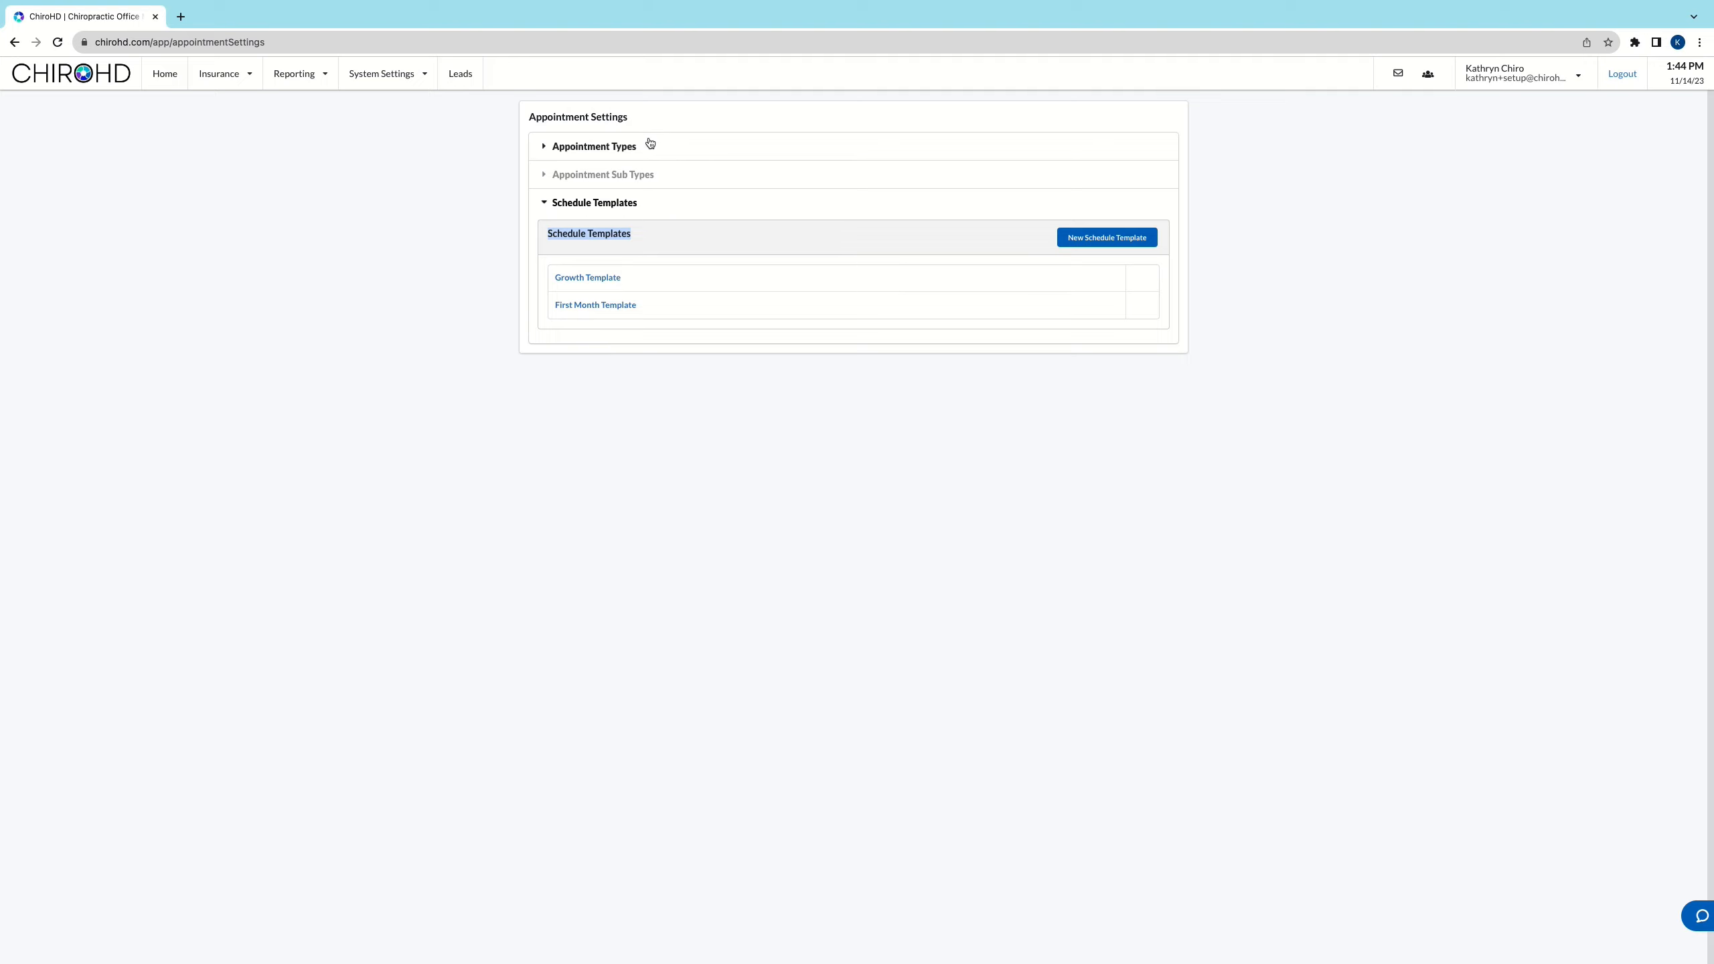
left_click(666, 155)
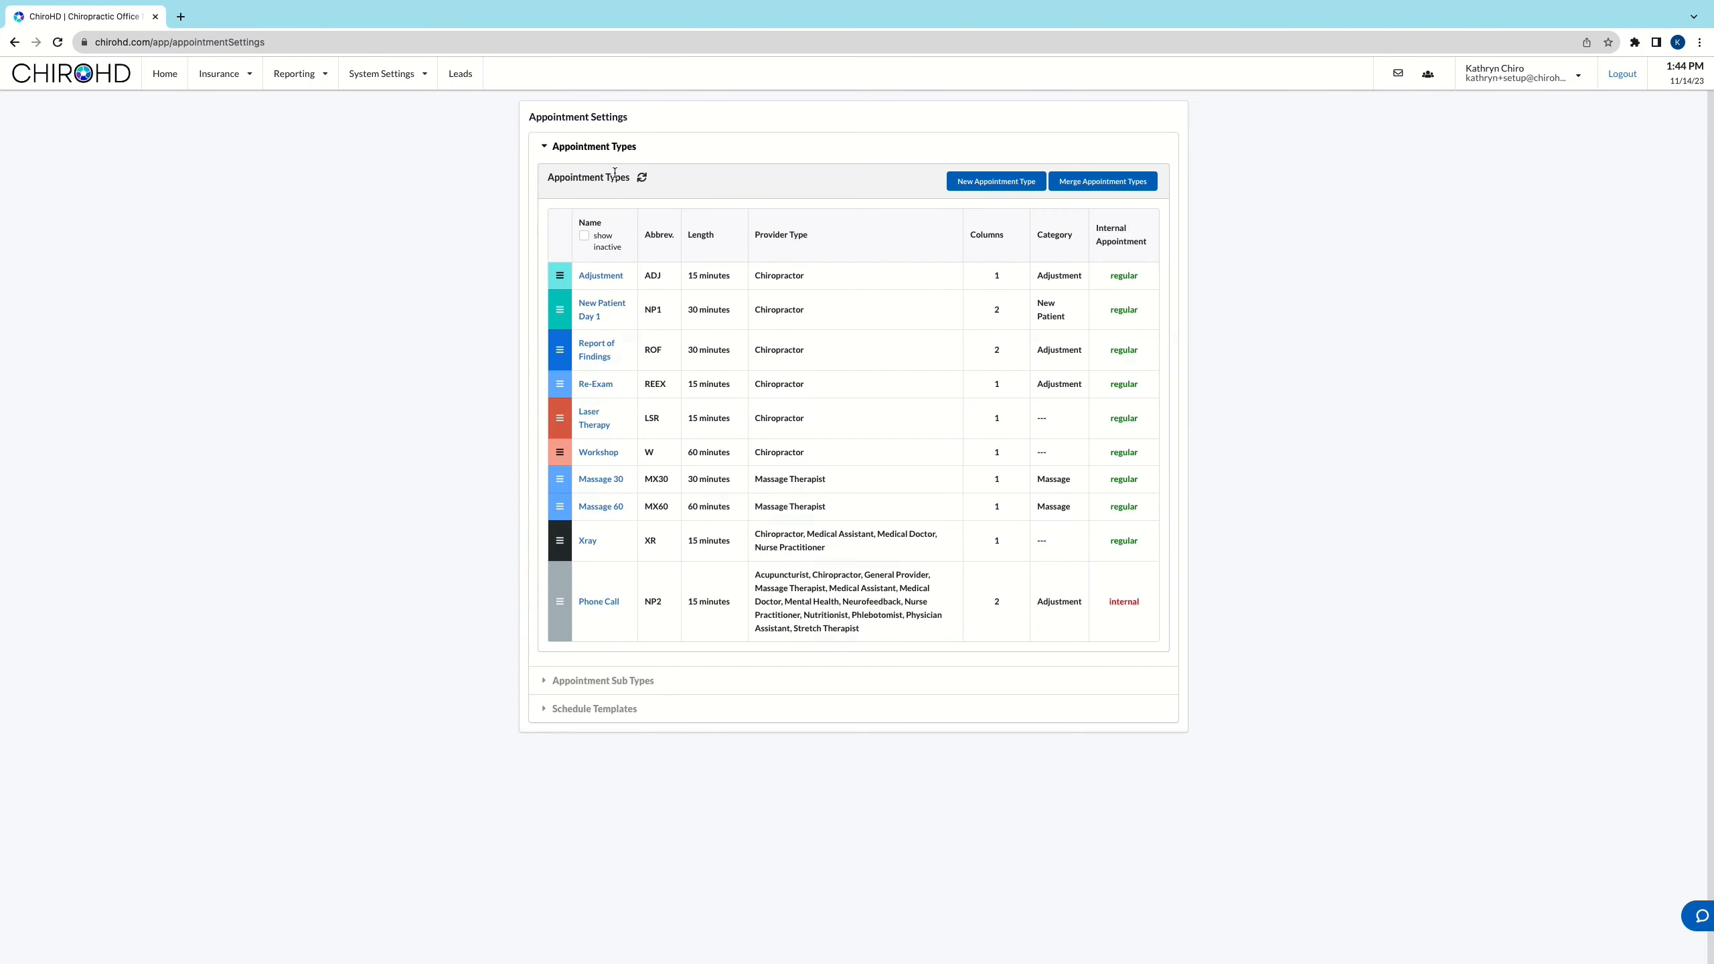